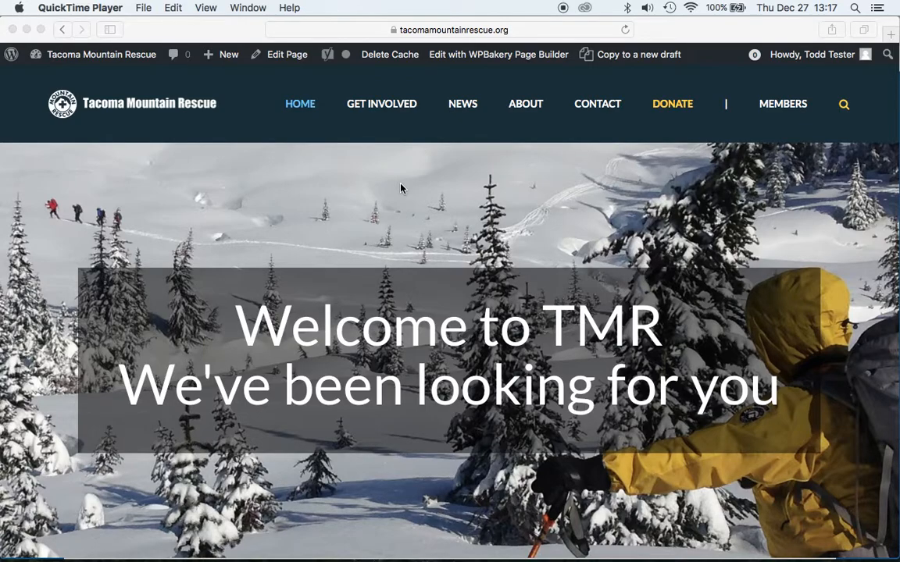
Switch to Chrome and review the site roles assigned to the members in the WordPress users list.
key(super+Tab)
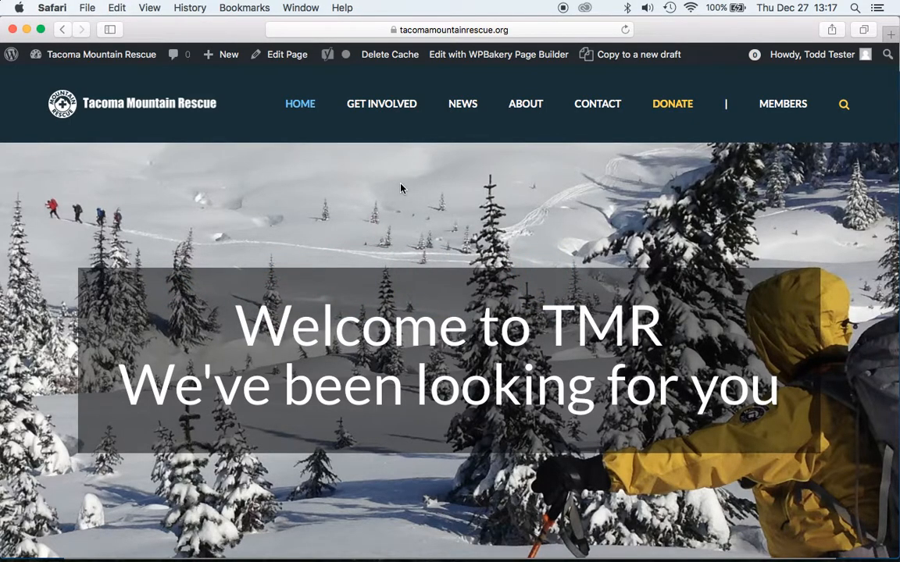
key(super+Tab)
key(super+Tab)
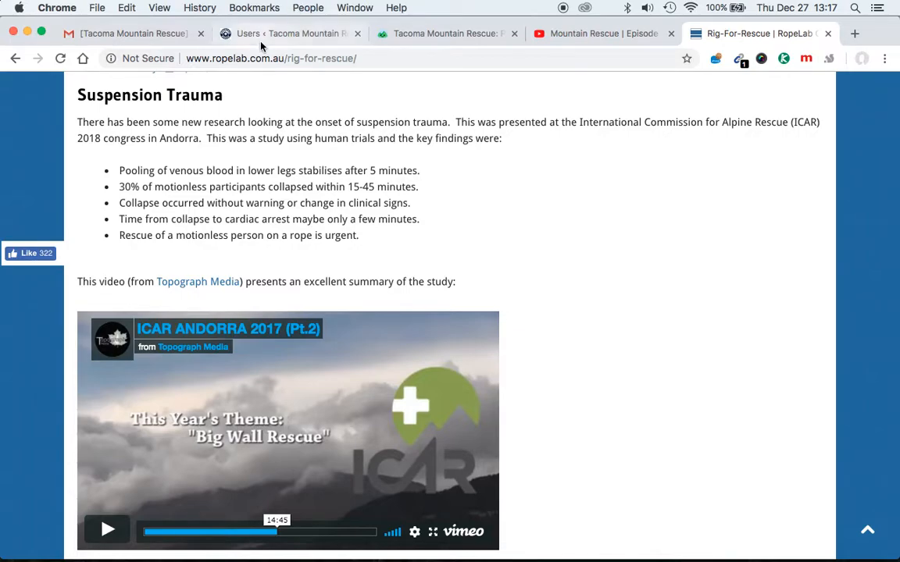
click(261, 33)
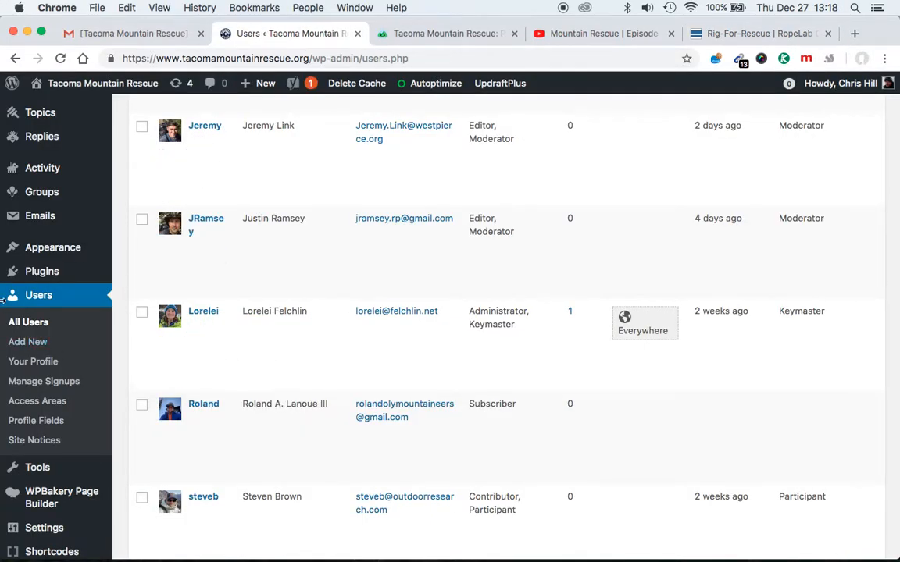
scroll(510, 217, up, 5)
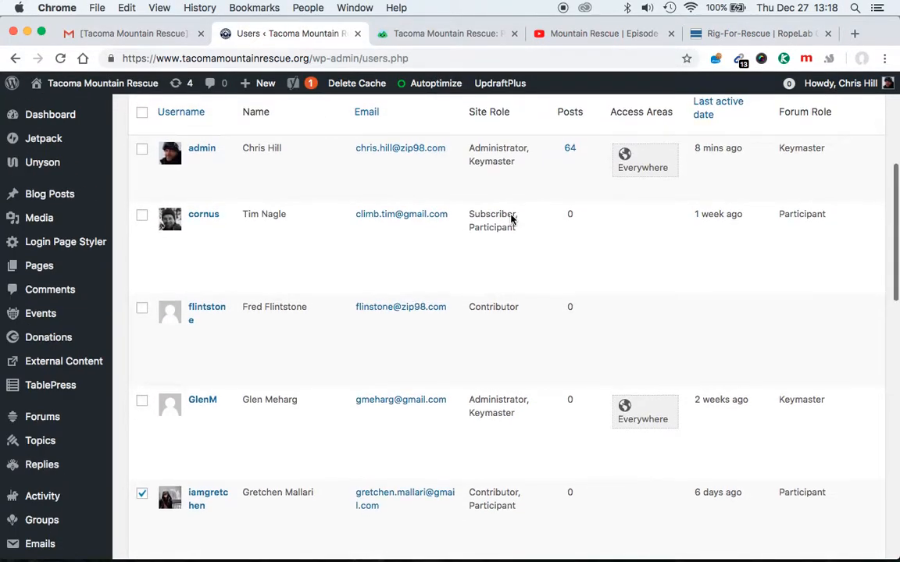
scroll(509, 216, up, 3)
scroll(510, 218, down, 2)
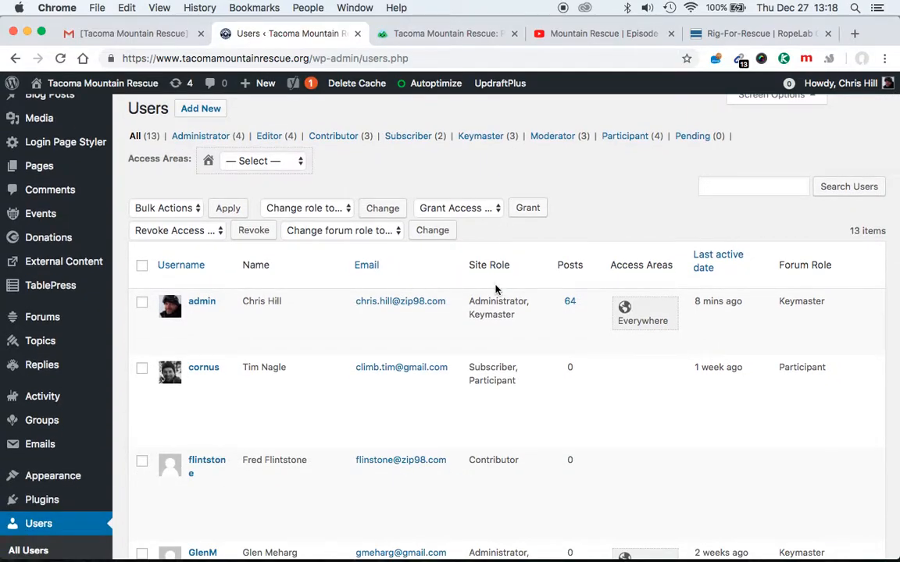
scroll(495, 290, down, 3)
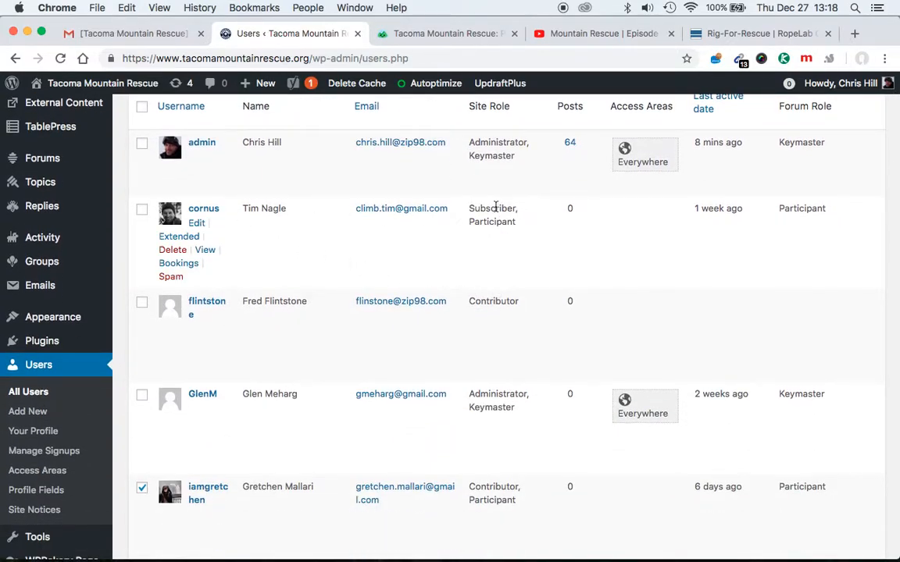
scroll(485, 275, down, 8)
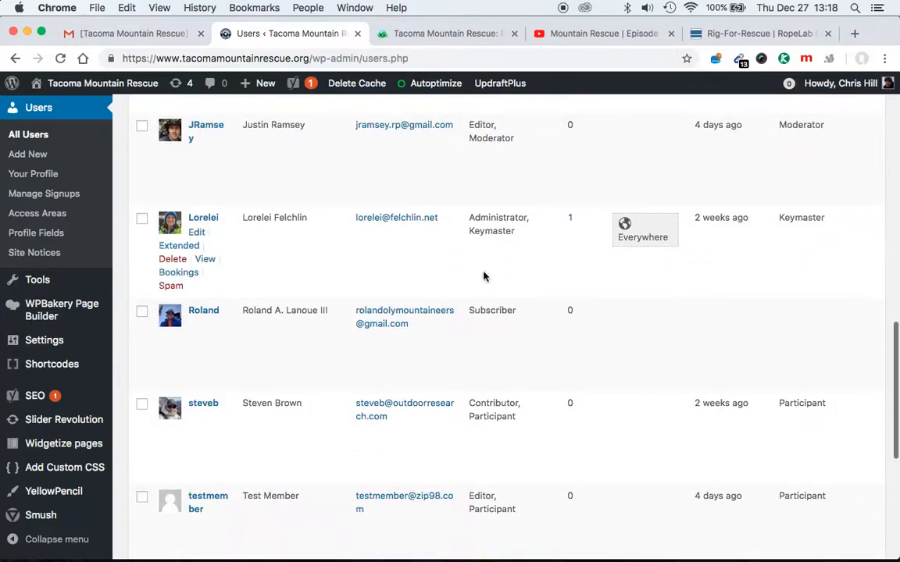
scroll(484, 275, up, 2)
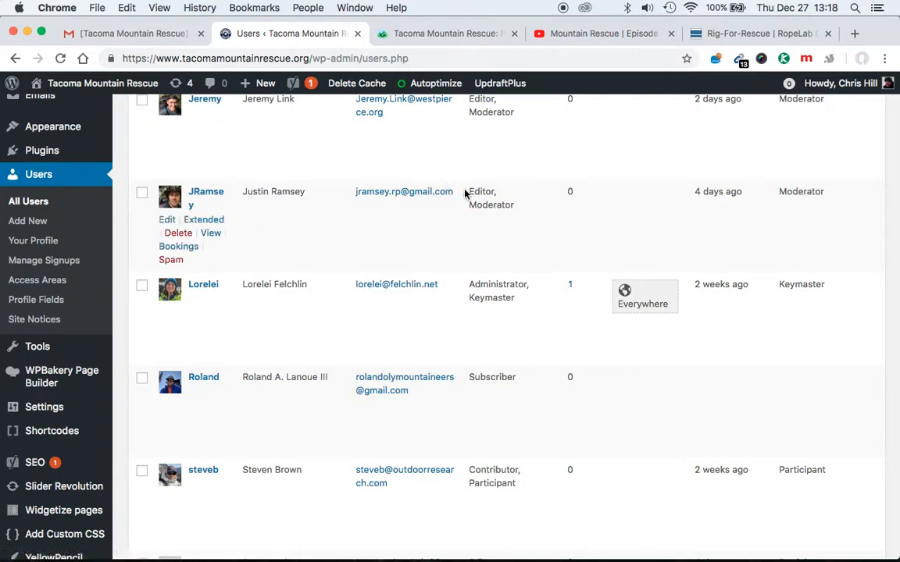
scroll(485, 192, up, 4)
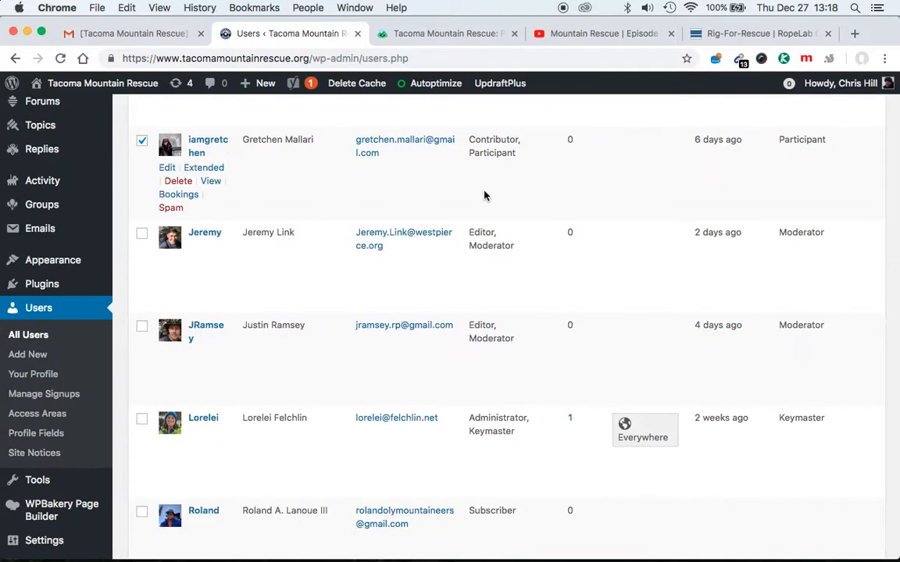
scroll(445, 338, down, 12)
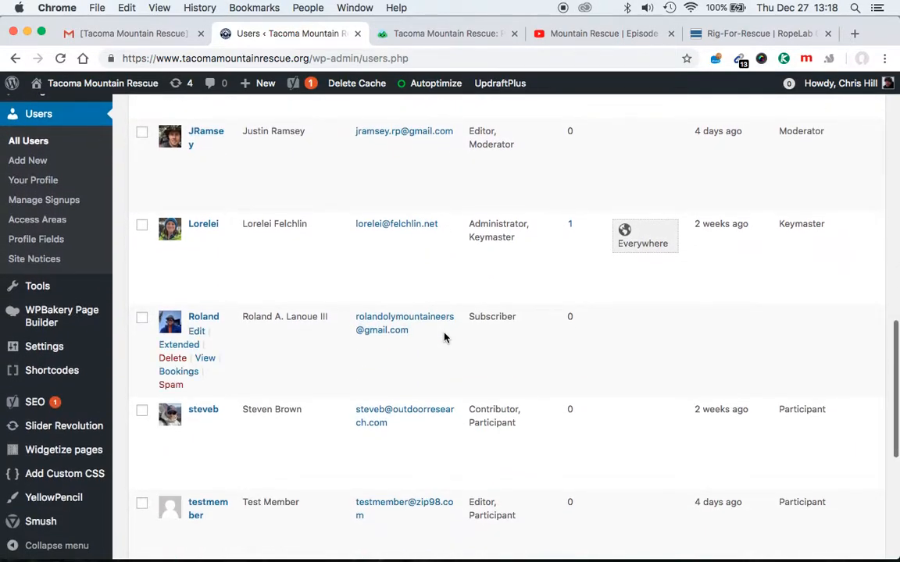
scroll(445, 337, up, 15)
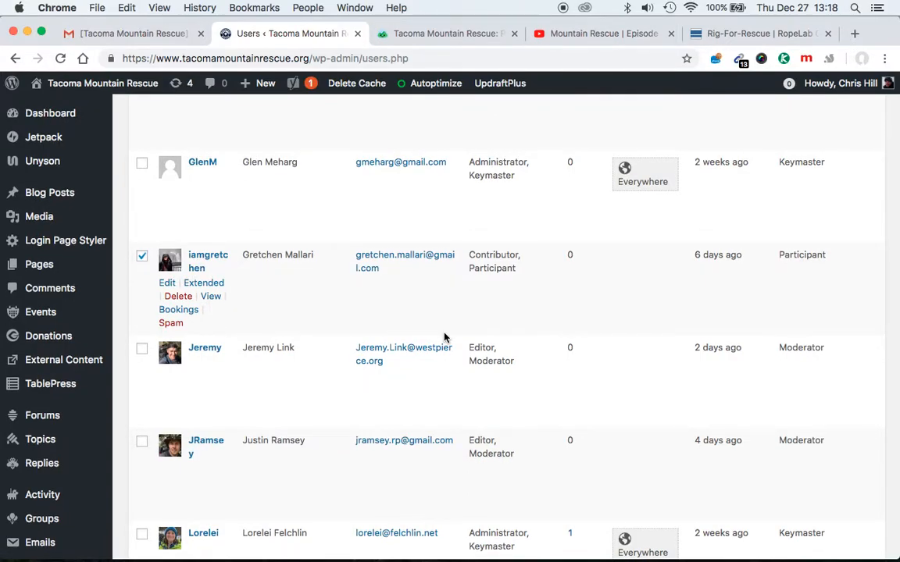
Switch back to Safari and open the Training Information page from the site's members section.
key(super+Tab)
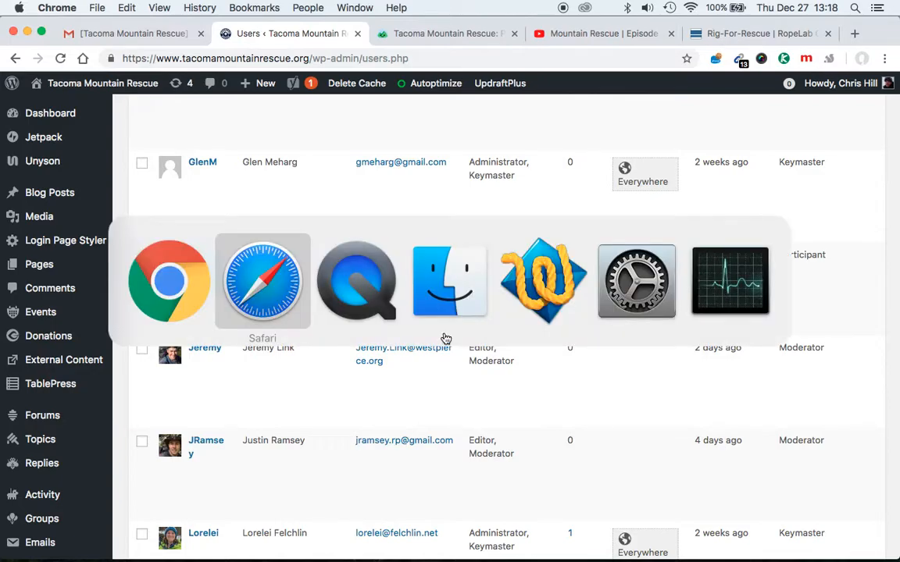
key(super+Tab)
key(super+Tab)
key(super+Tab)
key(super+Tab)
key(super+Tab)
key(super+Tab)
key(super+Tab)
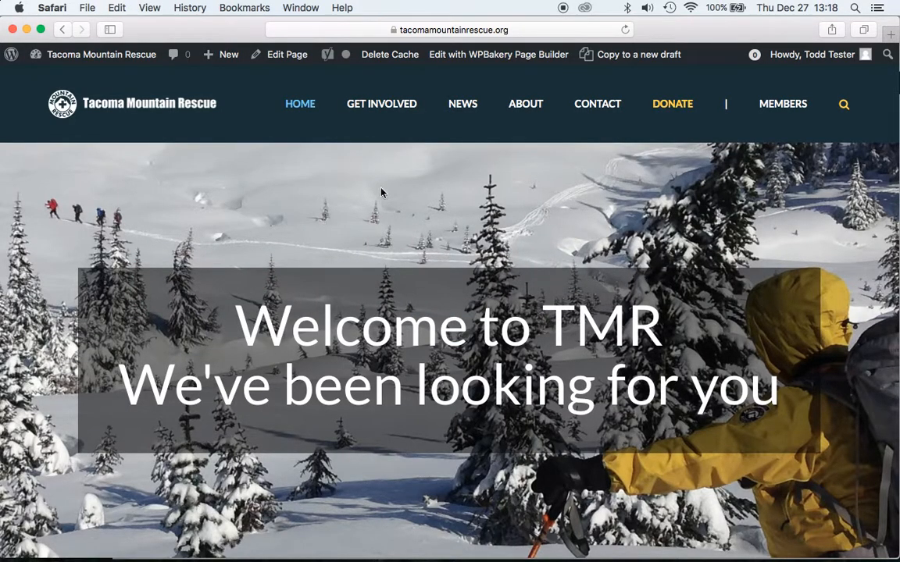
mouse_move(783, 106)
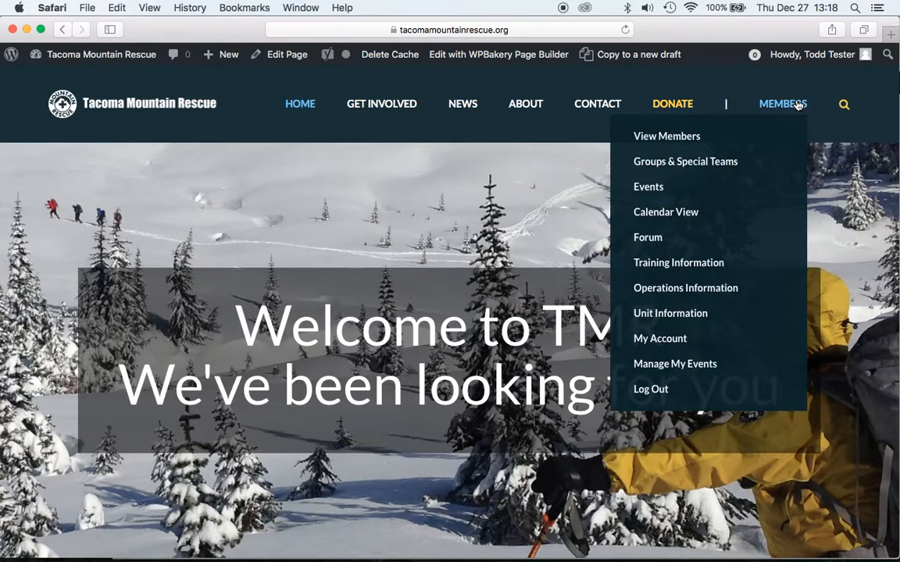
mouse_move(813, 56)
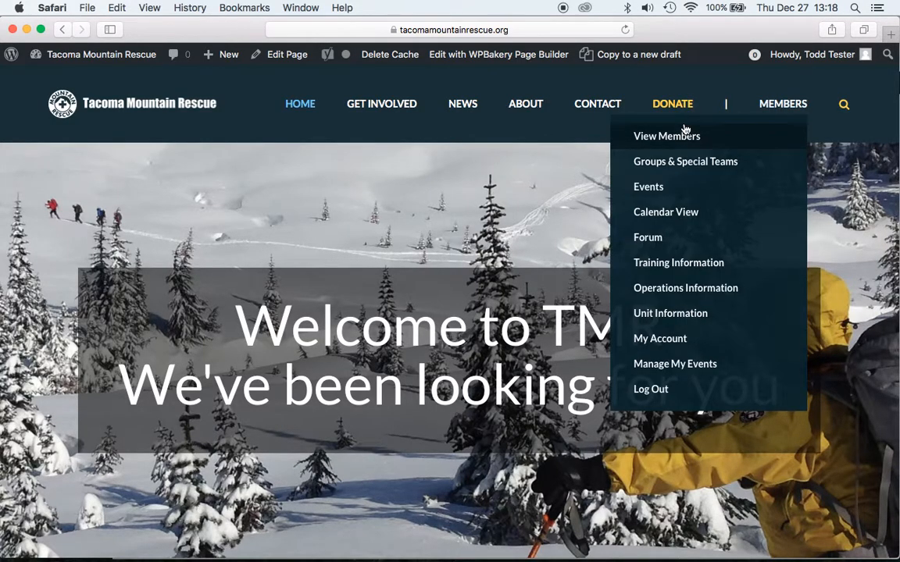
mouse_move(662, 373)
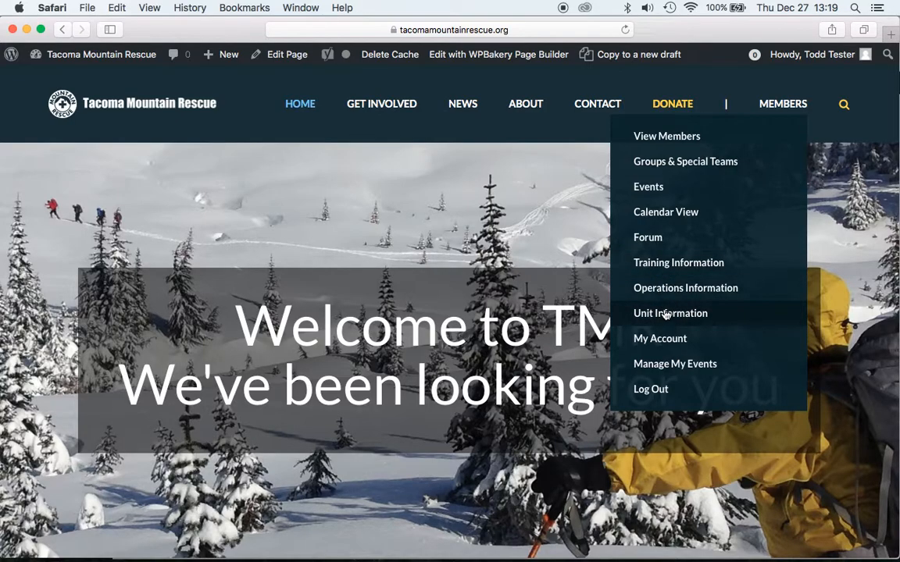
click(677, 268)
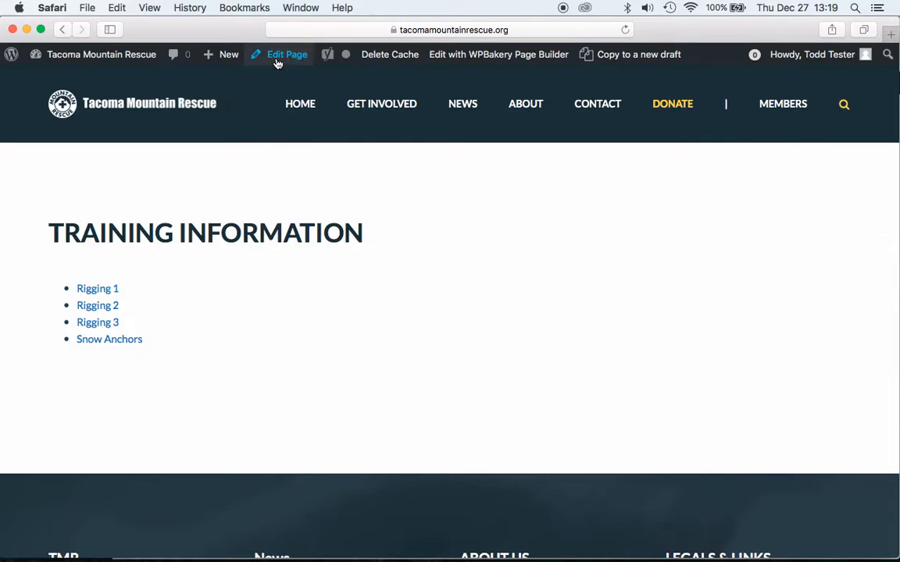
Open the Rigging 1 training page and copy it to a new draft.
mouse_move(221, 61)
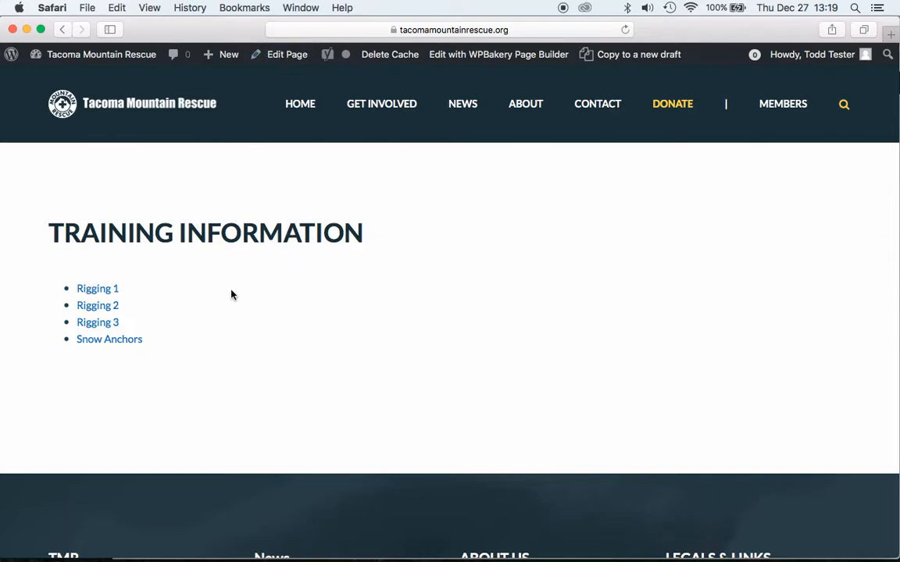
click(88, 289)
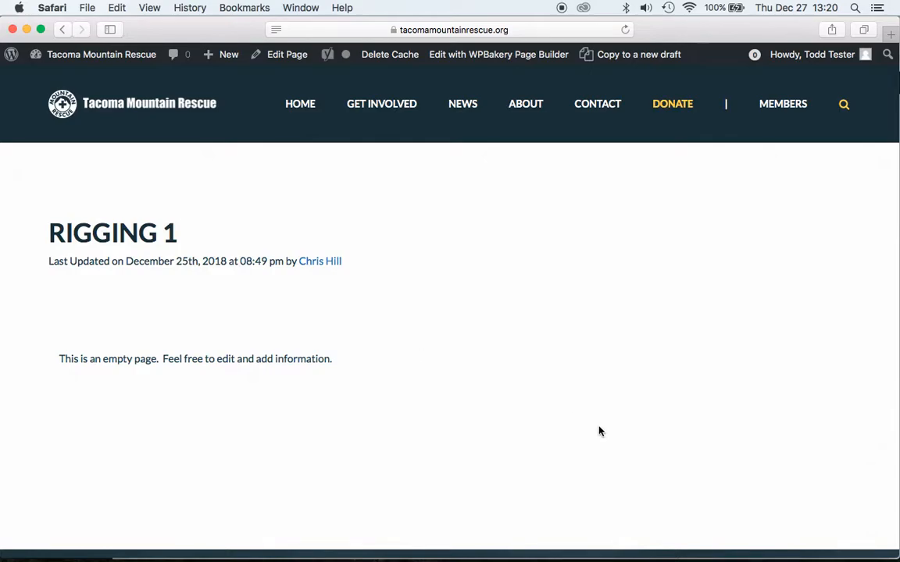
click(645, 56)
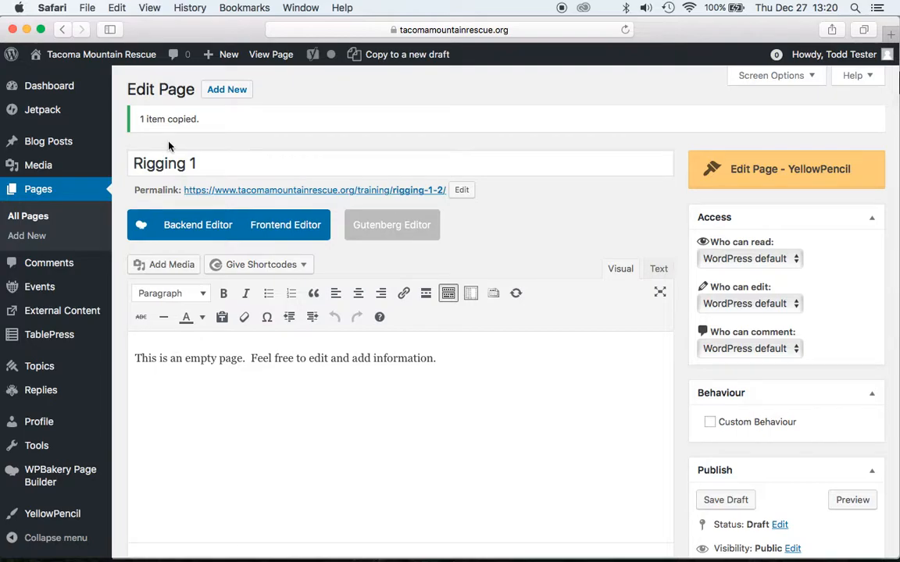
Replace the copied draft's title with "Patient Packaging".
drag(199, 162, 130, 163)
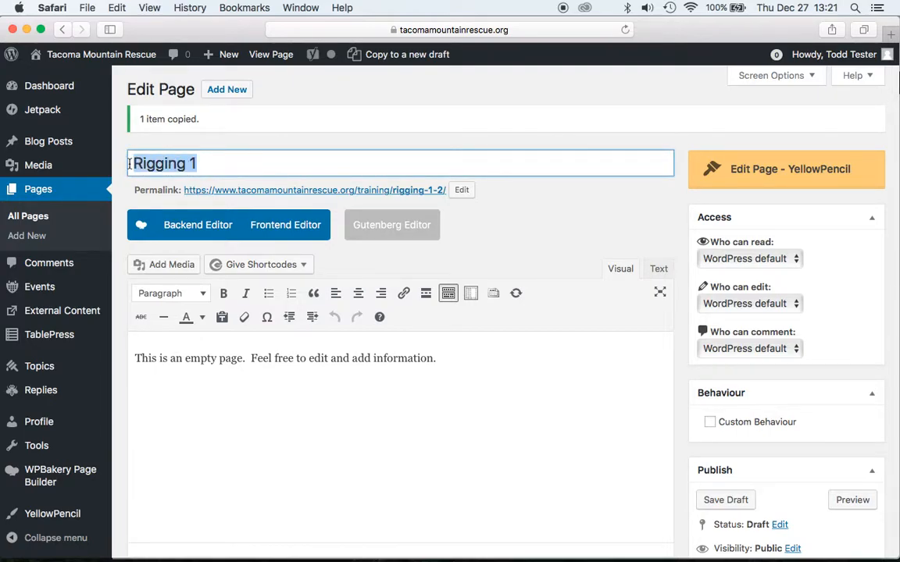
text(D)
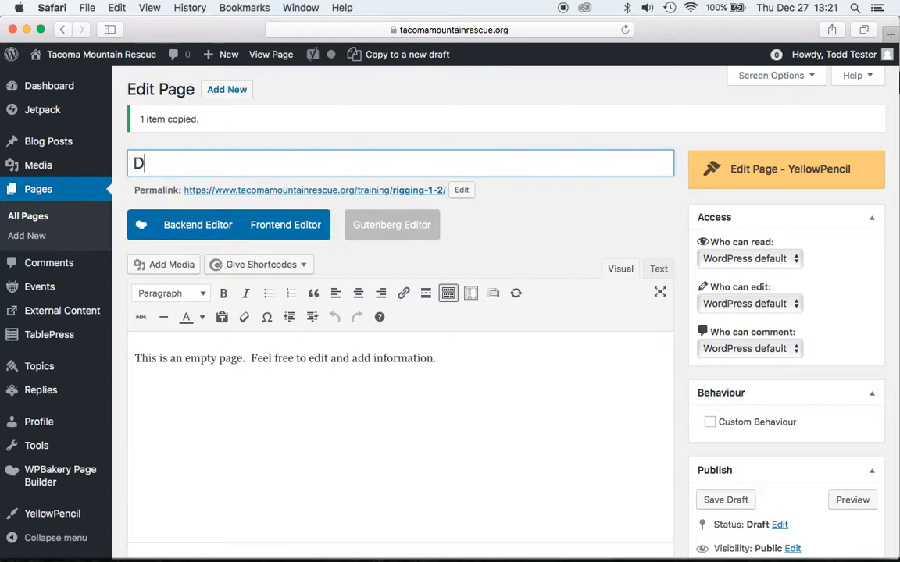
text(rone)
key(BackSpace)
key(BackSpace)
key(BackSpace)
key(BackSpace)
key(BackSpace)
text(Pai)
key(BackSpace)
text(tien)
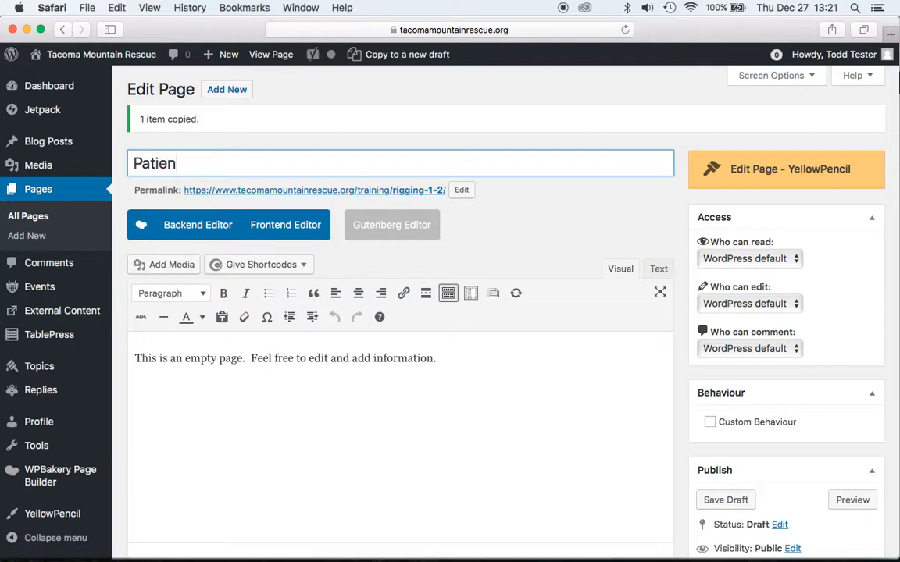
text(t Packaging)
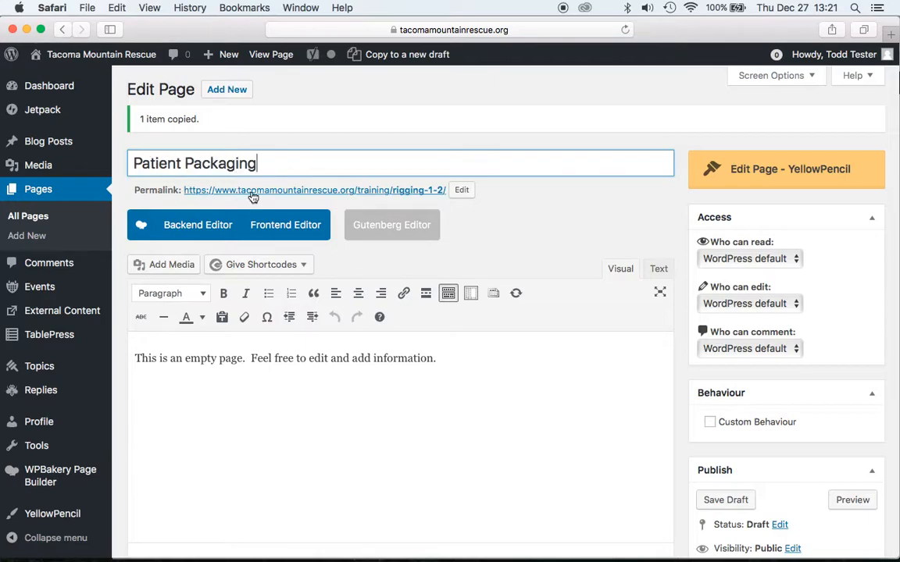
click(514, 192)
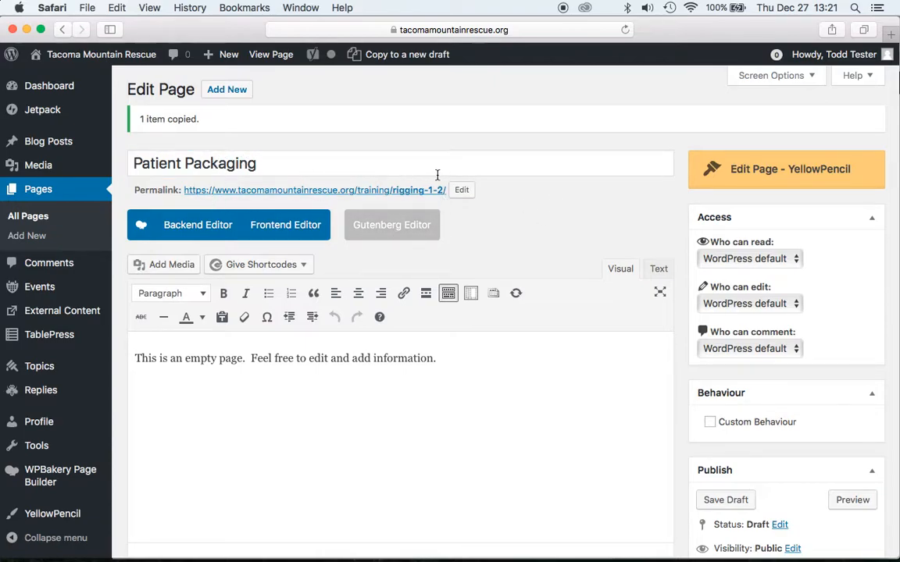
Clear the page's permalink slug and confirm it so it regenerates from the title as patient-packaging.
click(461, 190)
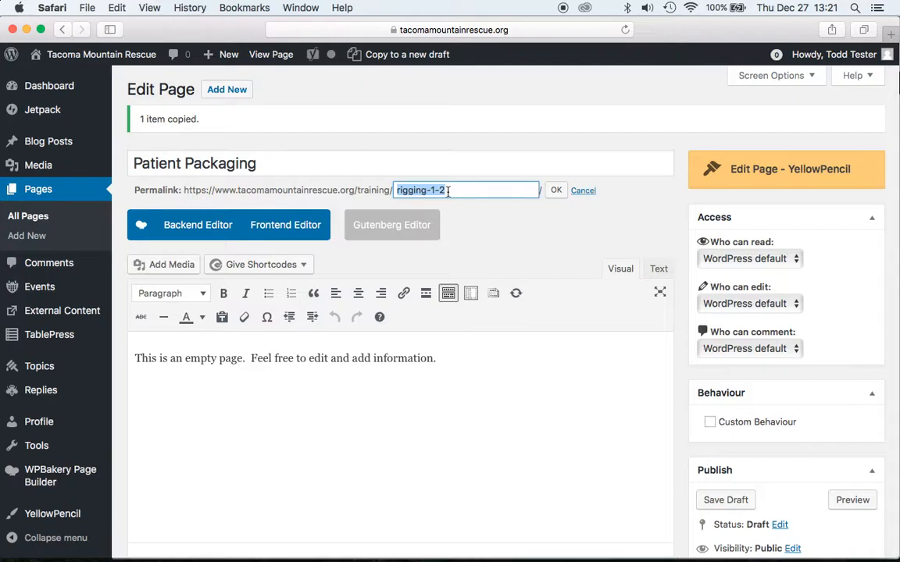
key(BackSpace)
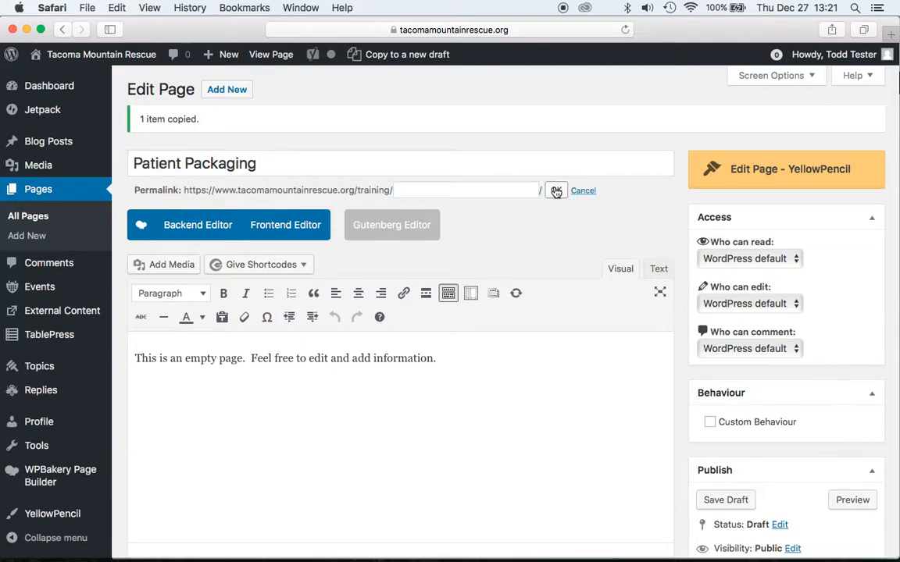
key(Return)
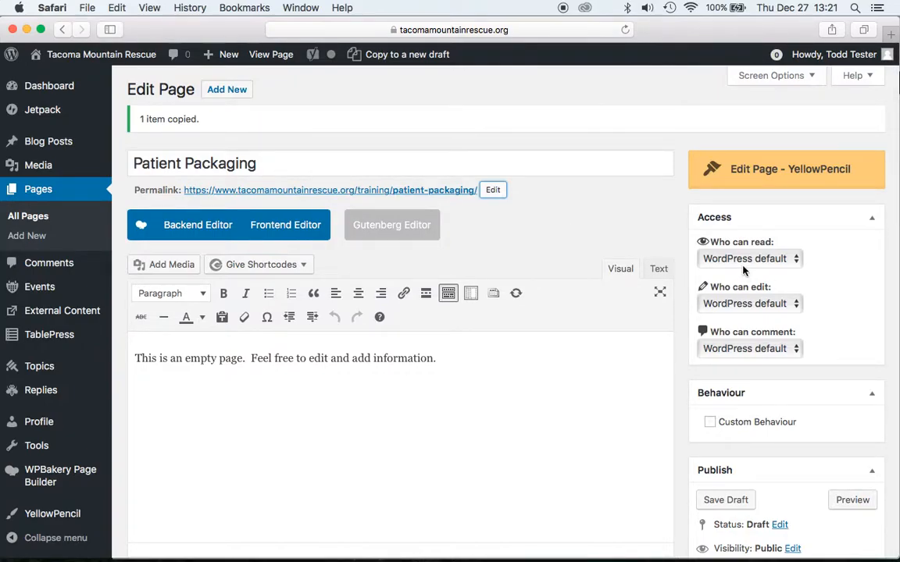
Restrict who can read the Patient Packaging page to Logged in Users.
click(769, 264)
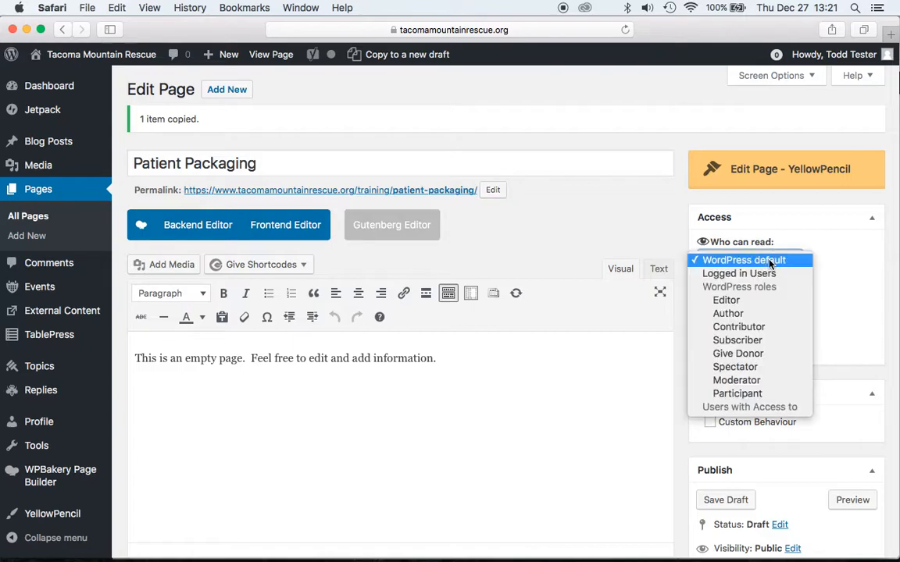
click(769, 277)
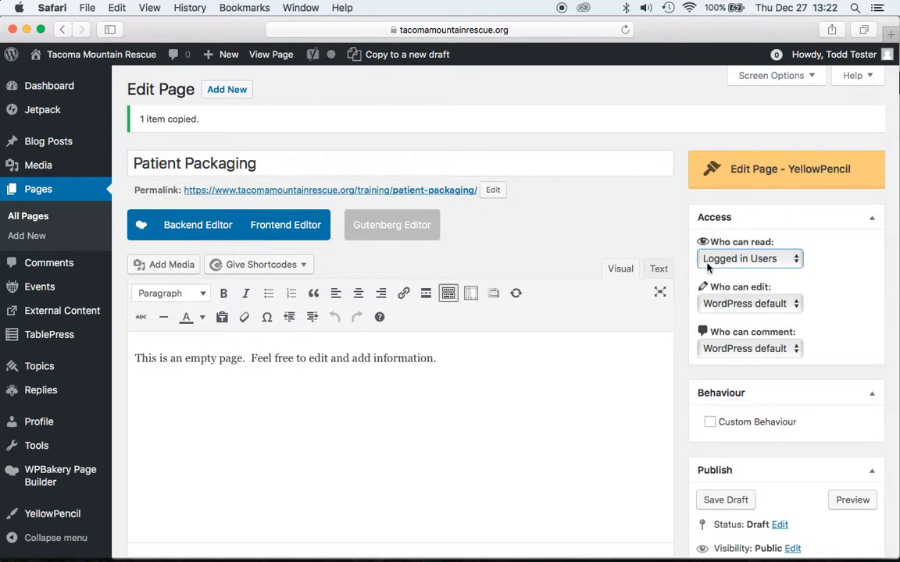
Examine the page elements available in the WPBakery backend editor, and return the page to classic mode.
scroll(502, 343, down, 2)
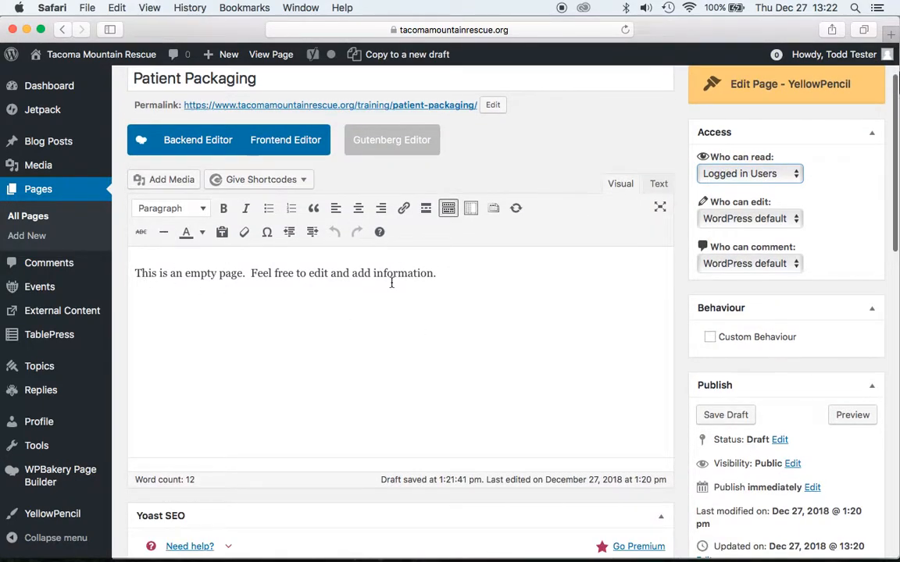
scroll(392, 281, up, 2)
scroll(440, 398, down, 2)
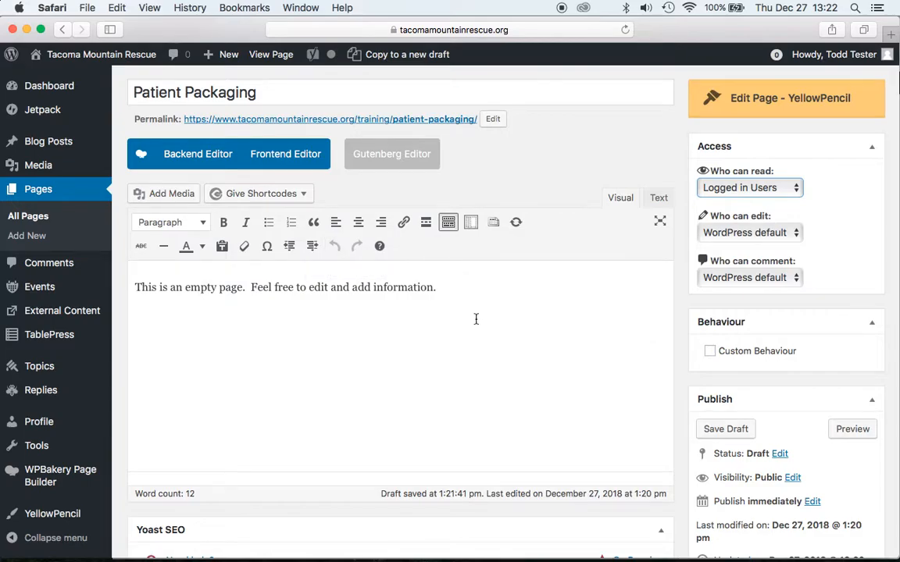
click(186, 160)
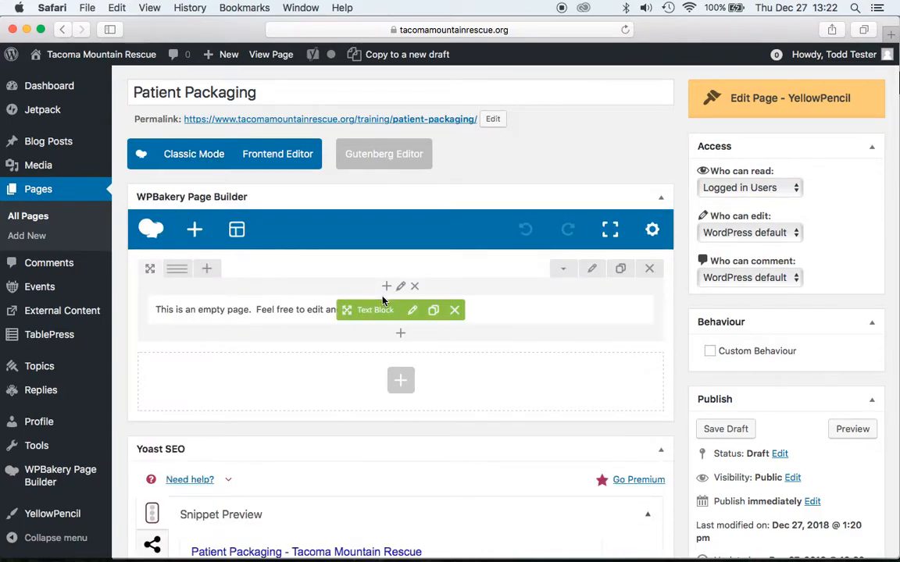
mouse_move(184, 306)
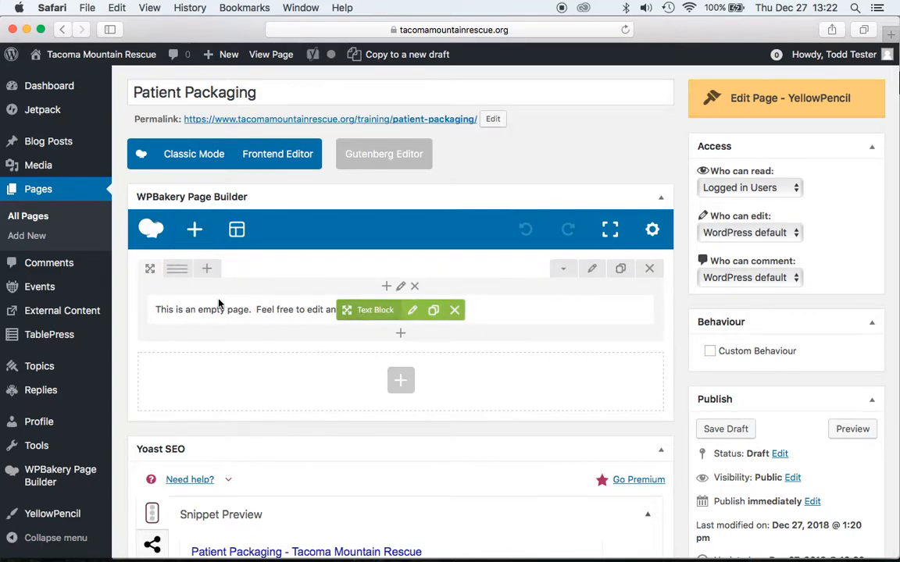
click(197, 230)
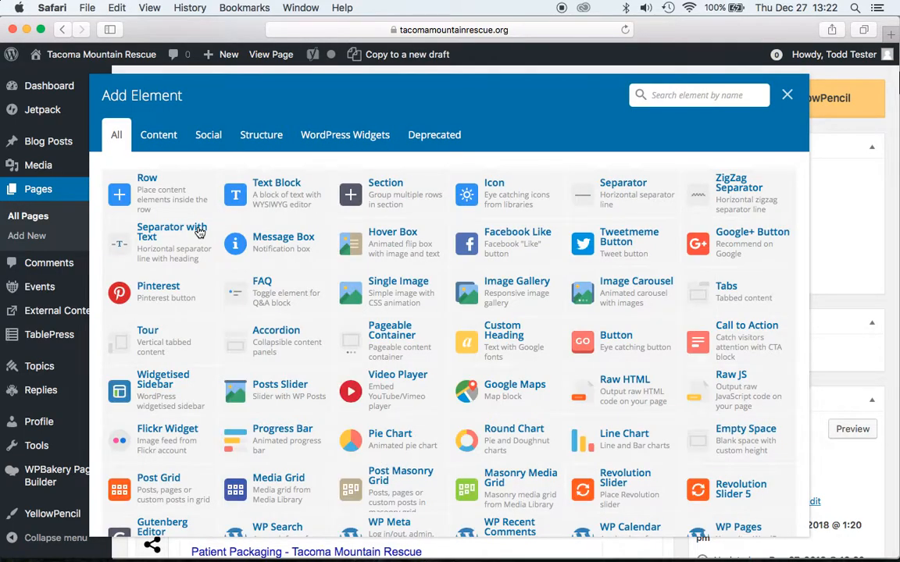
scroll(489, 338, down, 5)
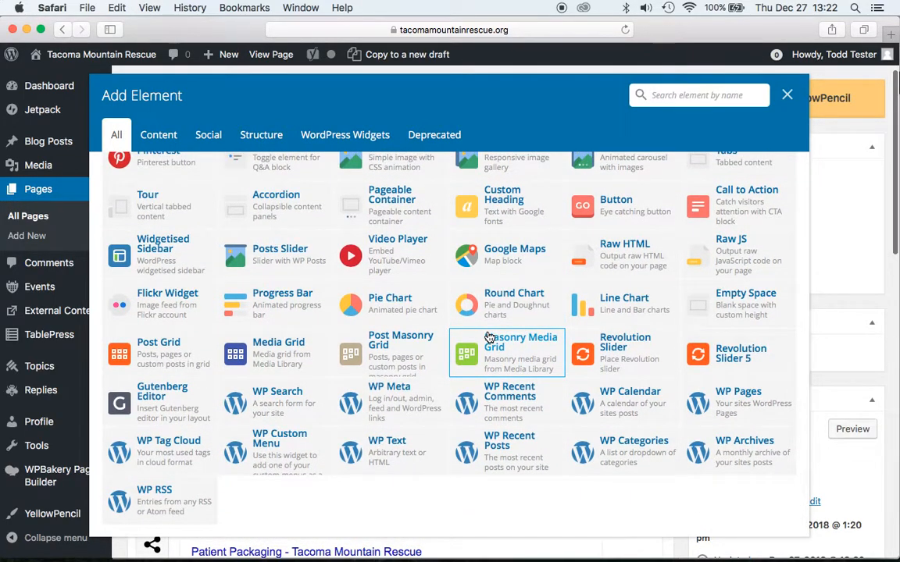
scroll(489, 338, up, 5)
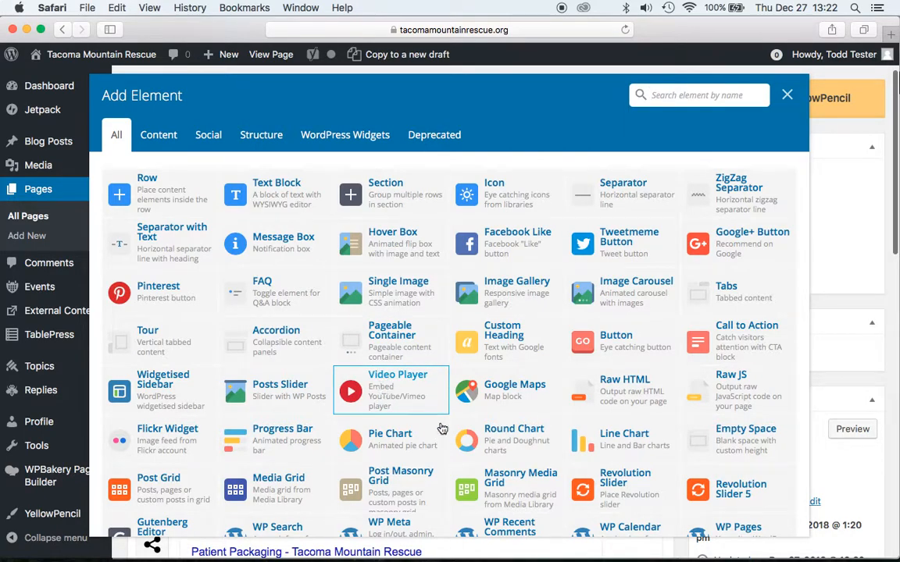
scroll(598, 367, down, 5)
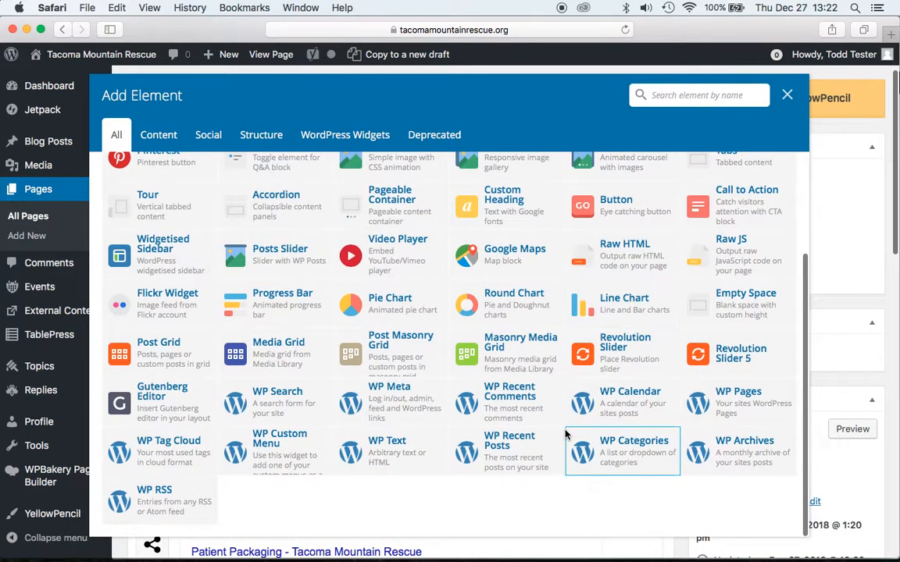
scroll(566, 434, up, 5)
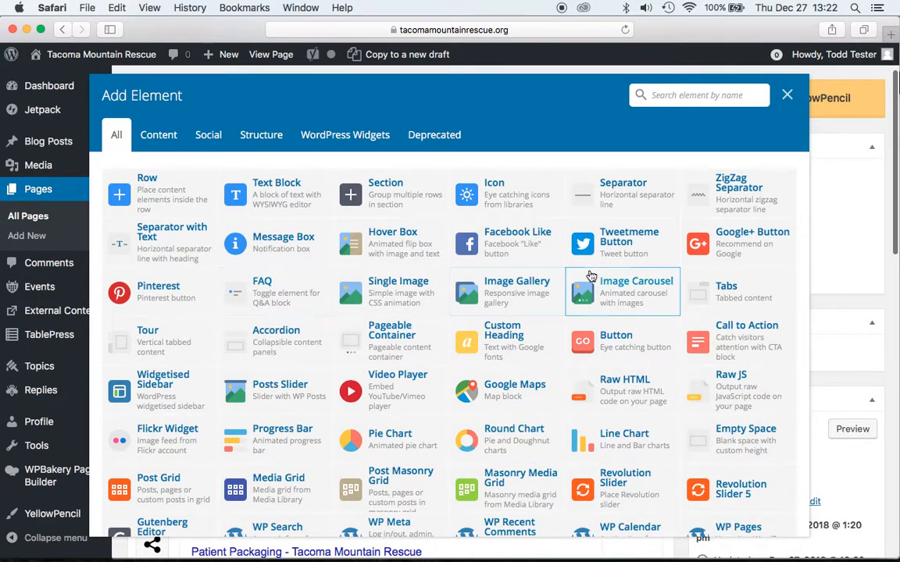
click(786, 96)
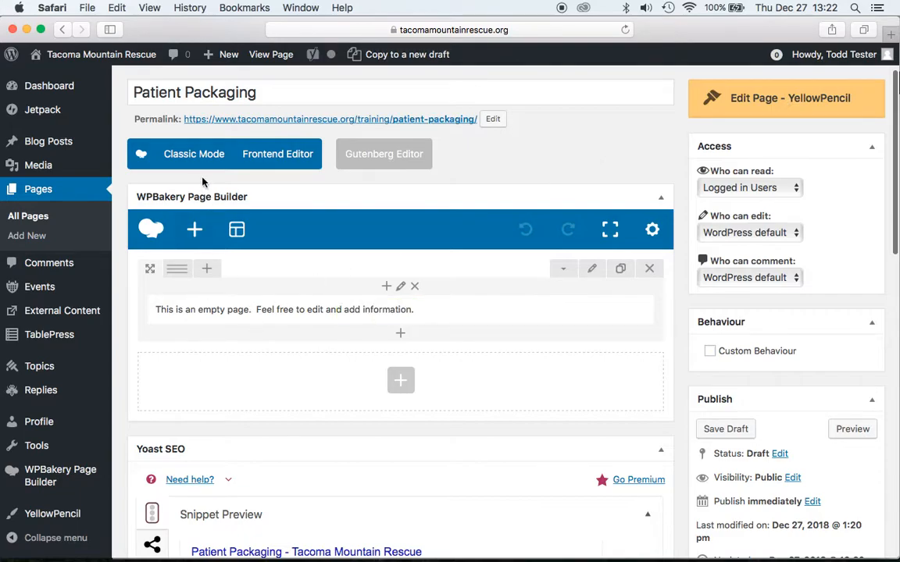
click(189, 153)
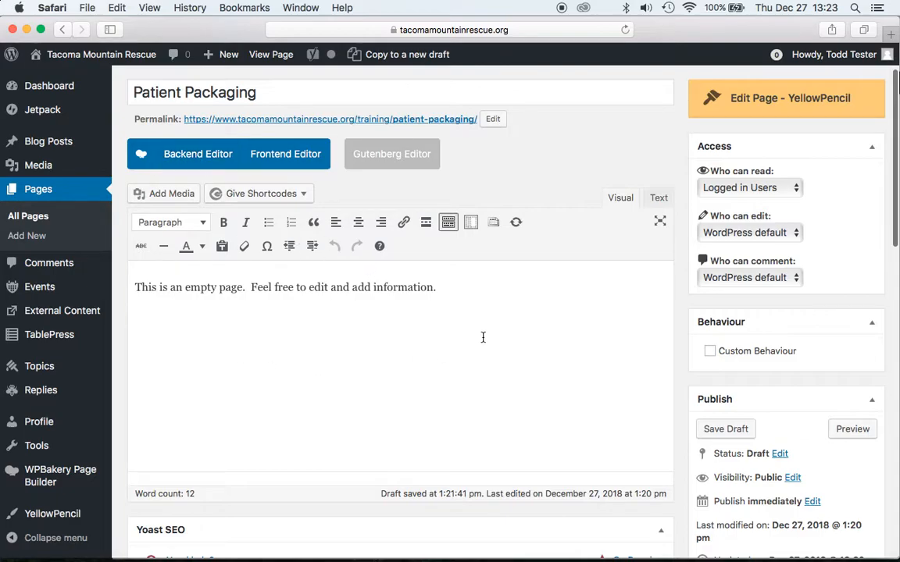
Switch to Chrome and copy RopeLab's Rig-For-Rescue section, from its heading through the paragraph before Rescue Options, including the rope access image.
key(super+Tab)
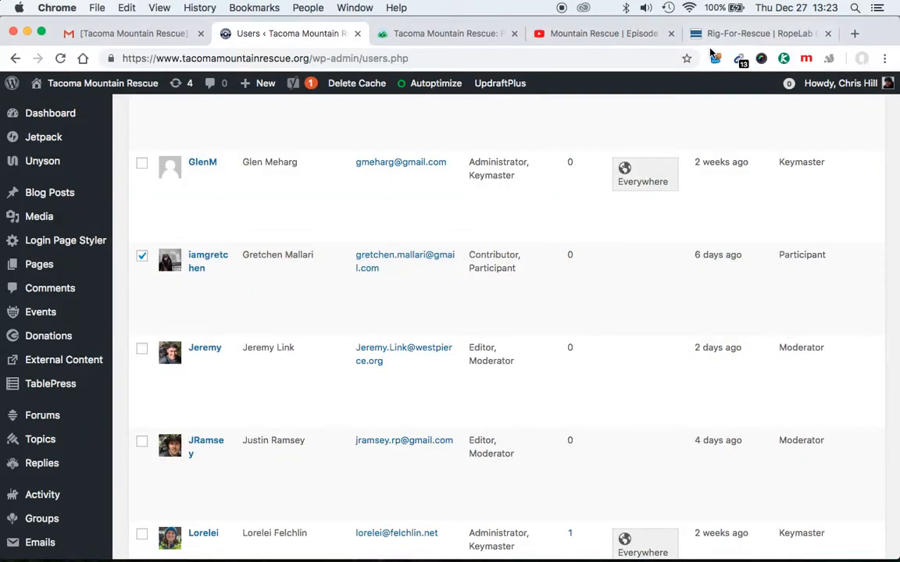
click(758, 33)
scroll(200, 206, up, 3)
scroll(200, 211, down, 10)
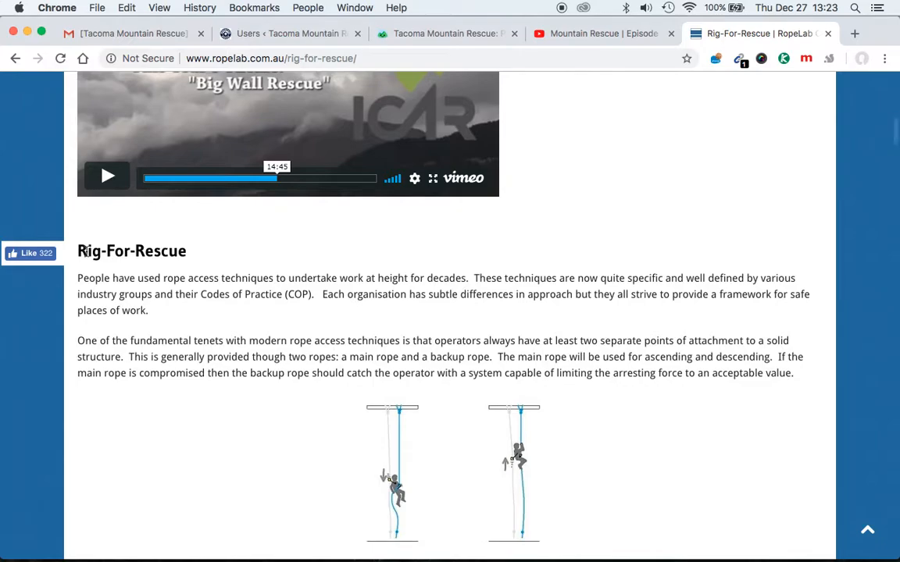
drag(70, 227, 718, 454)
scroll(516, 407, down, 2)
scroll(518, 403, down, 5)
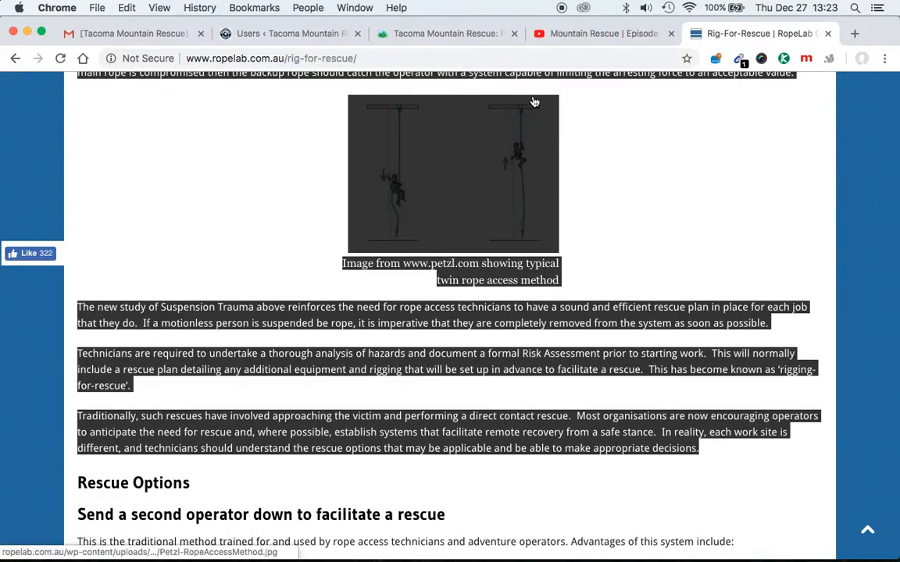
Switch back to Safari and replace the empty-page placeholder sentence on the Patient Packaging page with the copied Rig-For-Rescue content.
key(super+Tab)
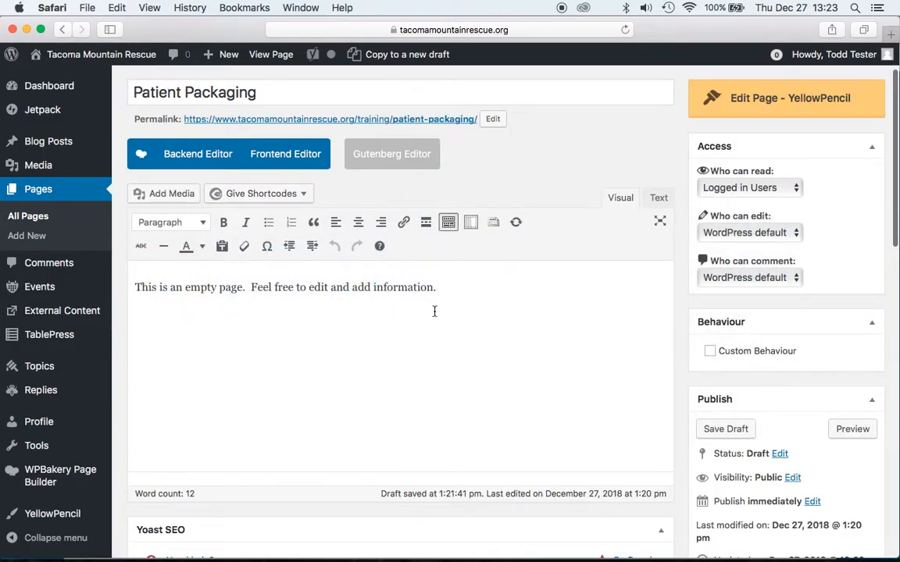
drag(444, 291, 154, 271)
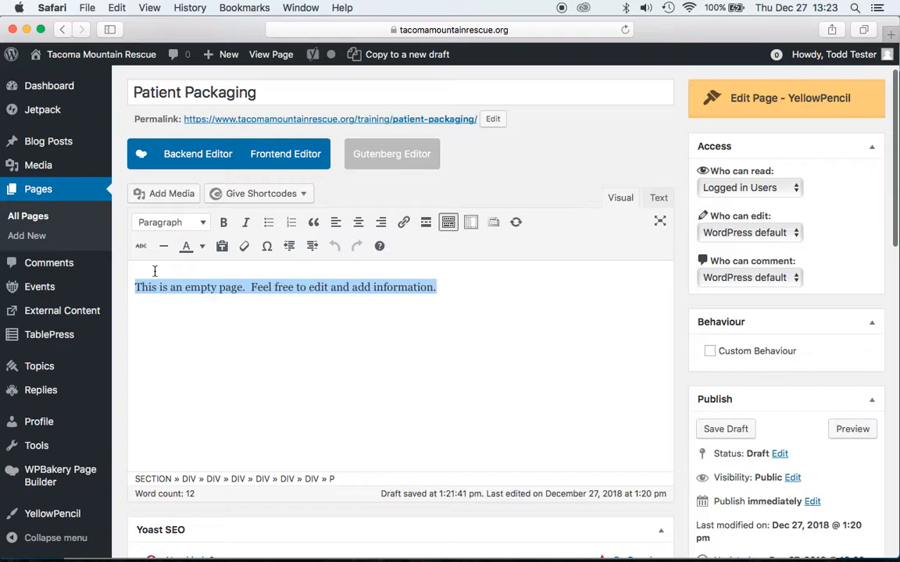
key(super+v)
scroll(352, 409, down, 4)
scroll(317, 367, down, 4)
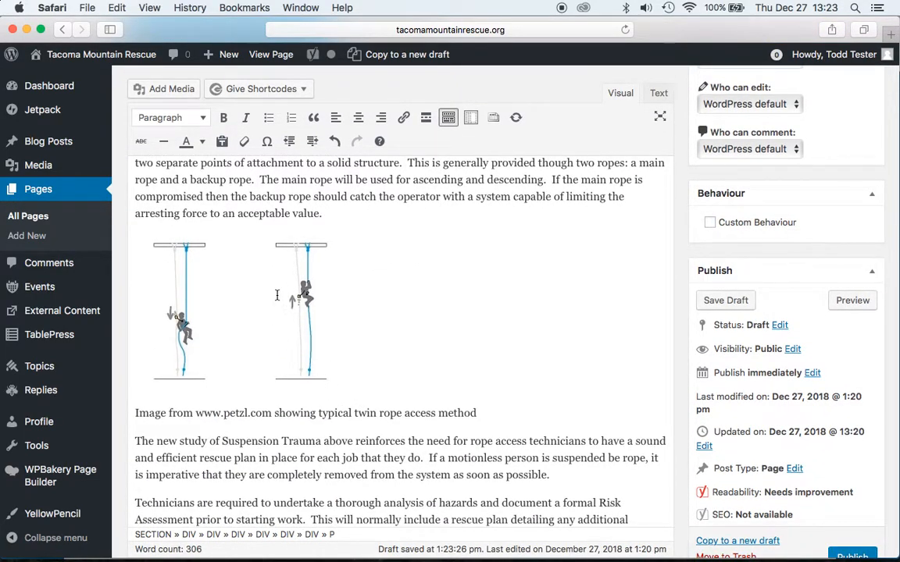
scroll(436, 283, up, 3)
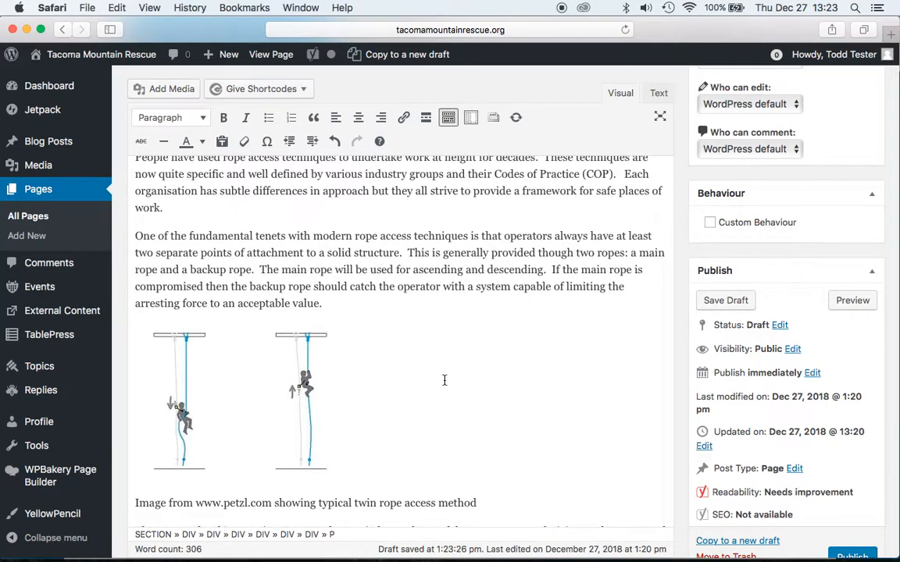
scroll(410, 387, down, 3)
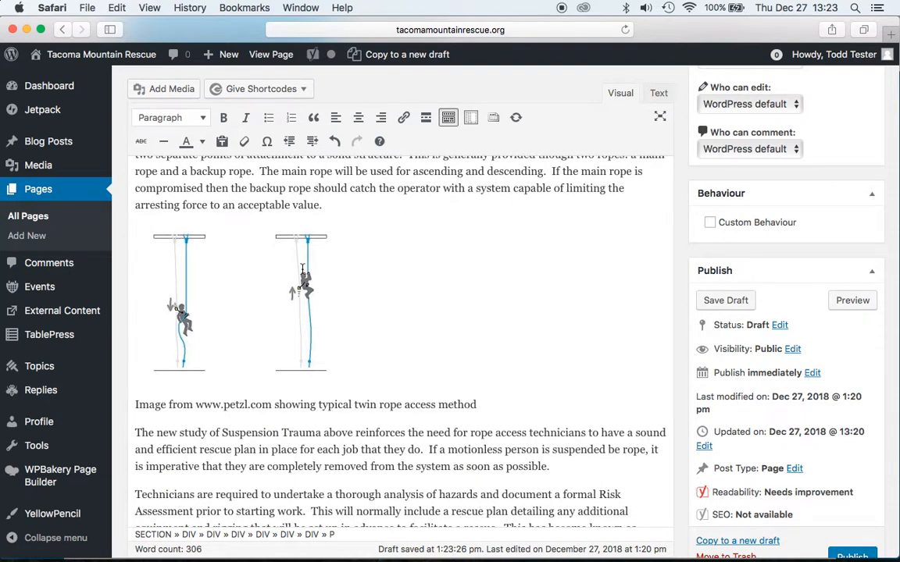
scroll(357, 341, down, 5)
scroll(357, 340, up, 6)
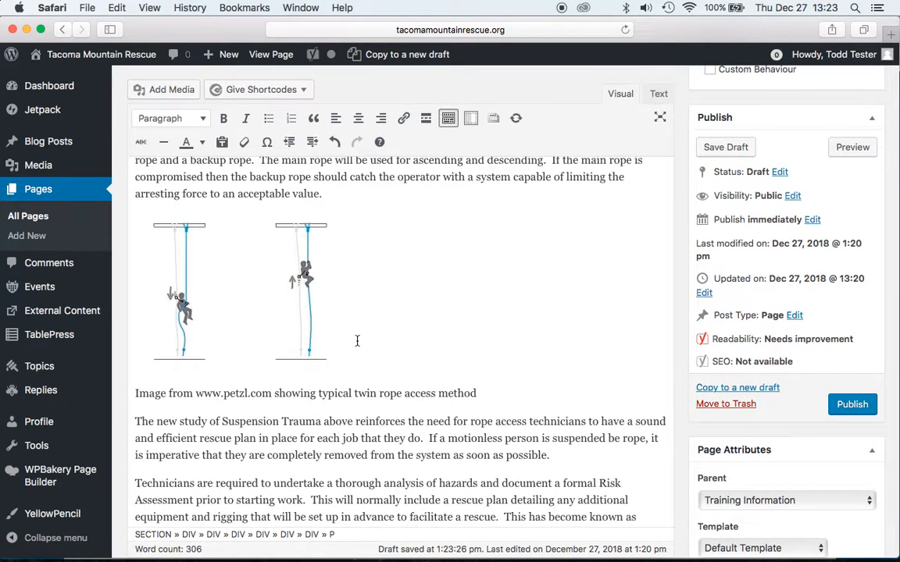
Inspect the image details of the pasted rope access picture, including alternative text, alignment and link, and close them without changes.
click(286, 306)
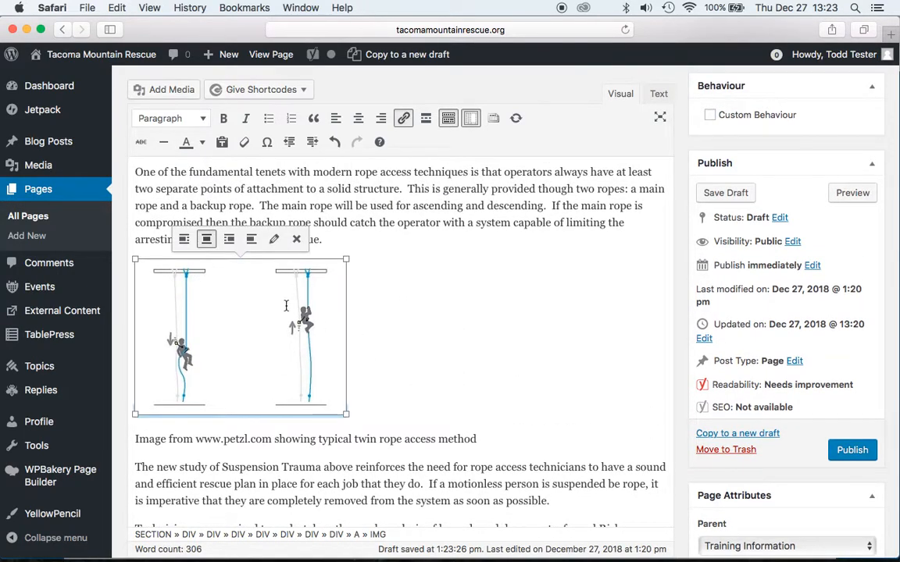
click(275, 240)
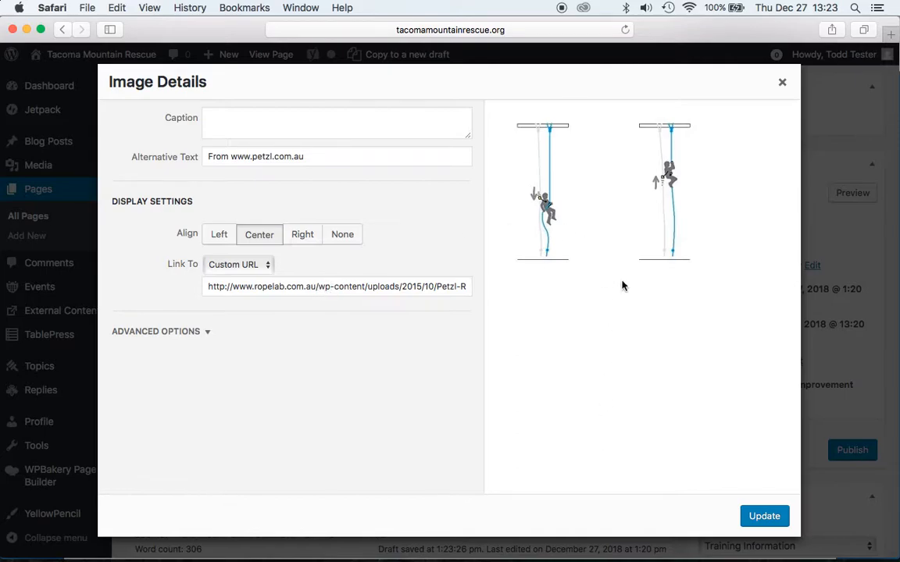
click(783, 83)
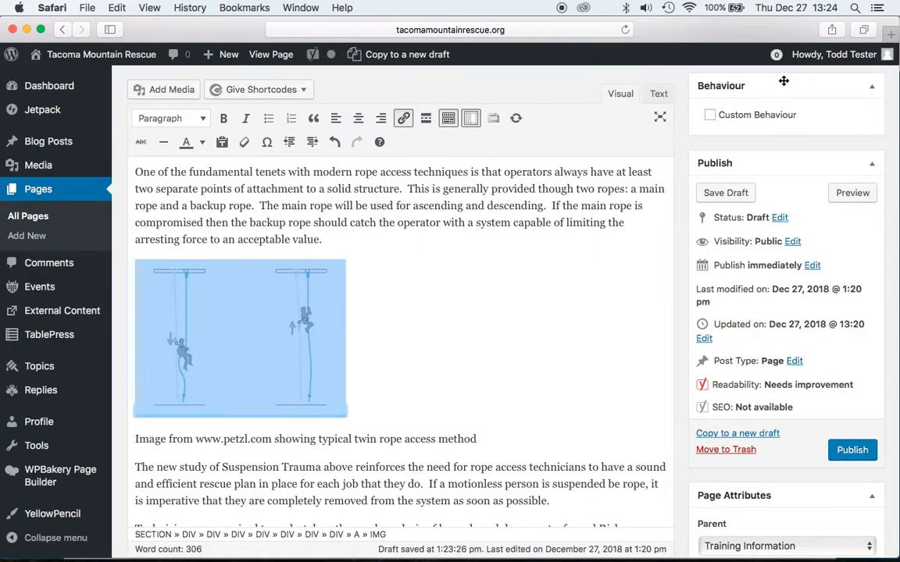
Delete the pasted rope access image with its leftover link, and leave an empty line above the petzl.com caption.
click(409, 311)
click(253, 338)
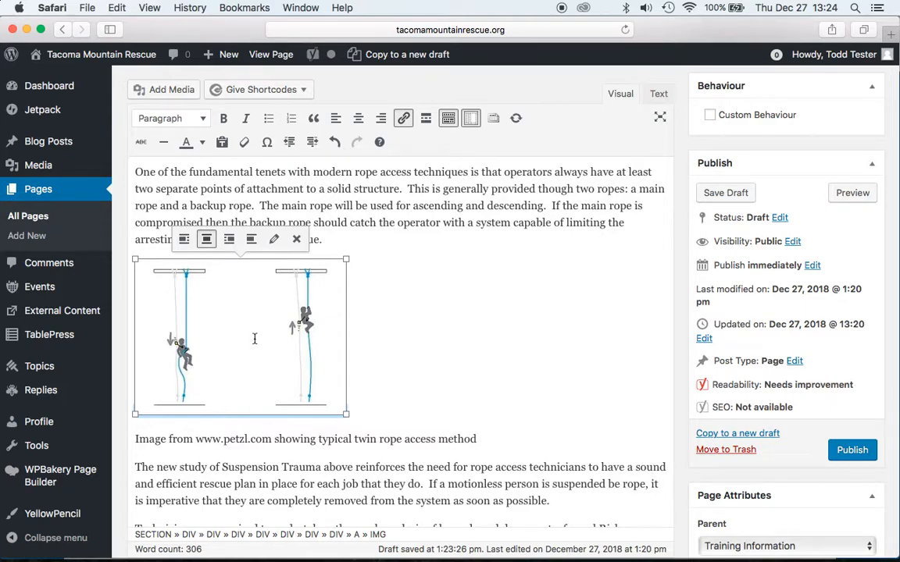
key(BackSpace)
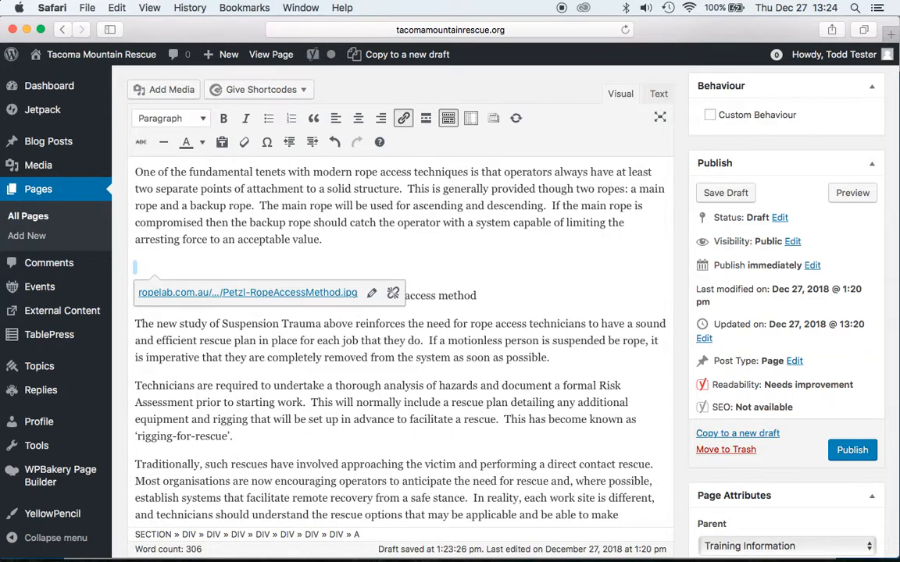
key(BackSpace)
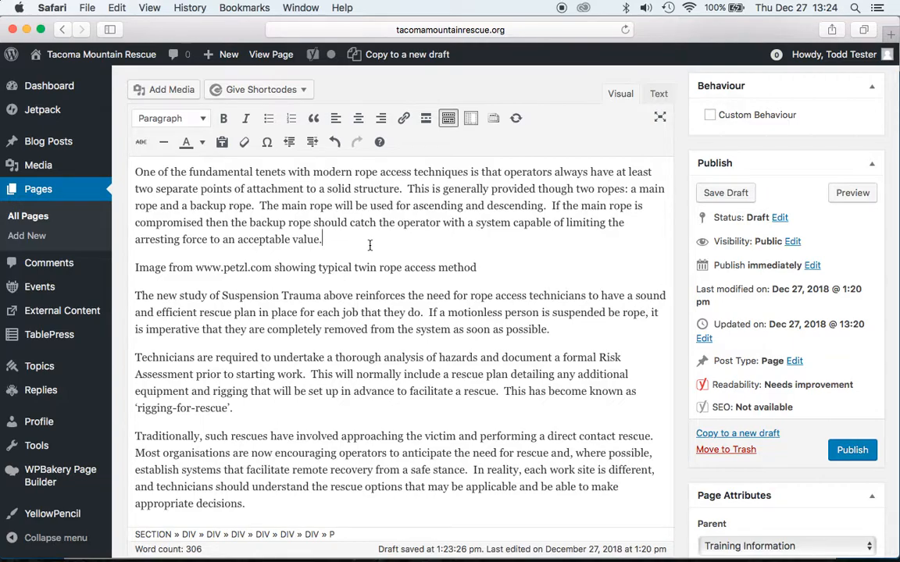
key(Return)
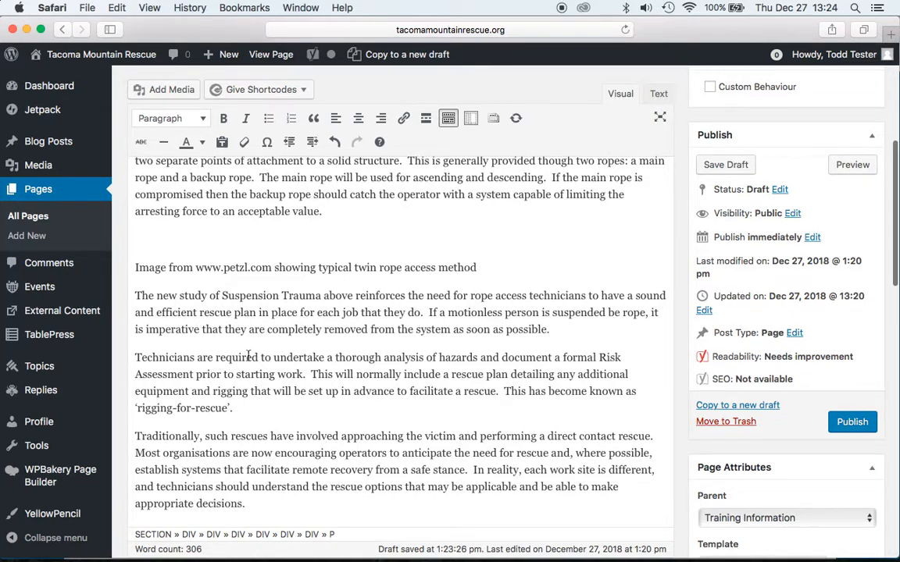
Select mountainrescue-shn-111717.jpg from the media library for the empty line and set its alt text to "Patient packaging".
scroll(254, 342, up, 3)
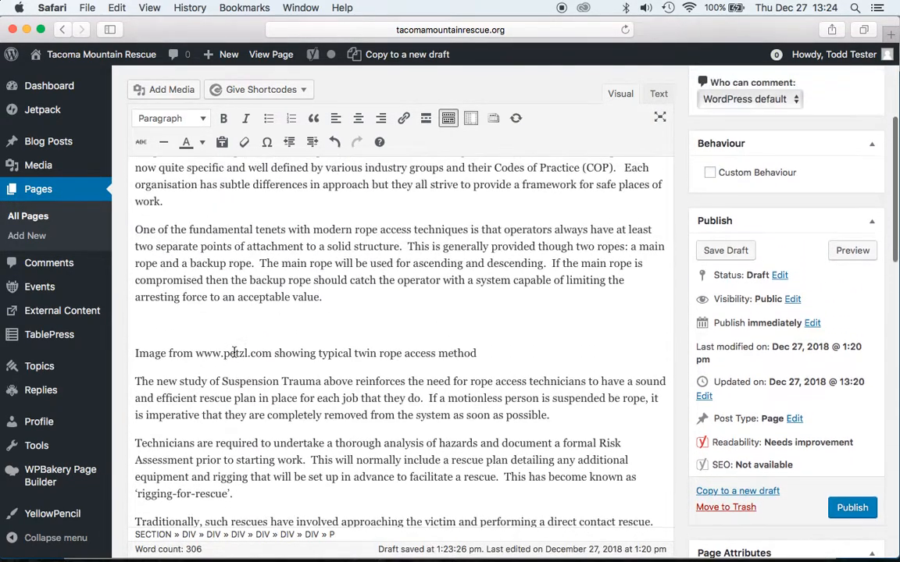
click(160, 91)
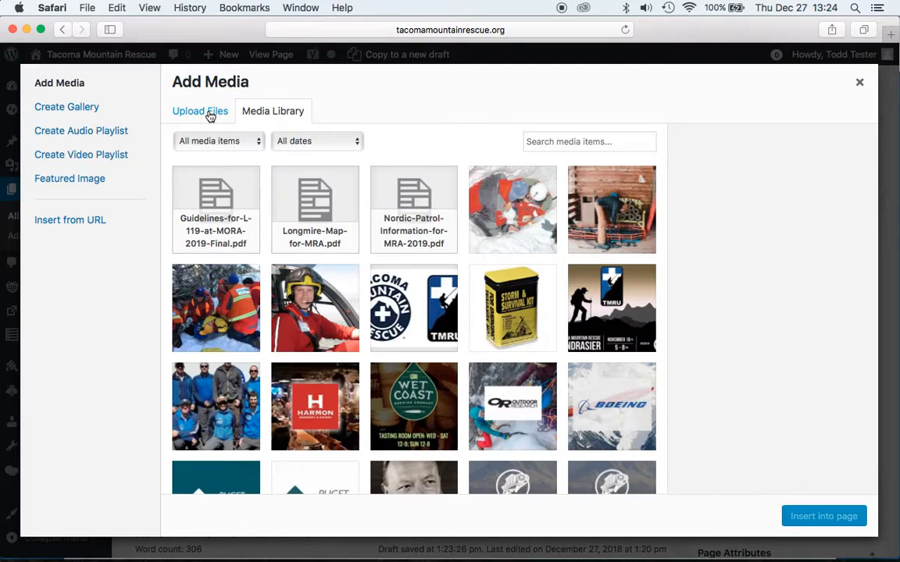
click(211, 301)
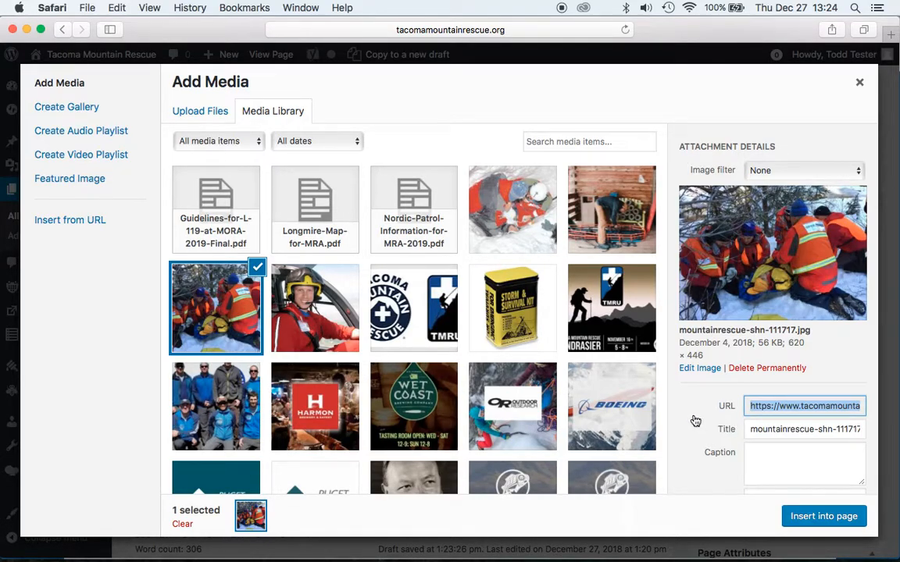
scroll(695, 420, down, 3)
scroll(695, 421, down, 1)
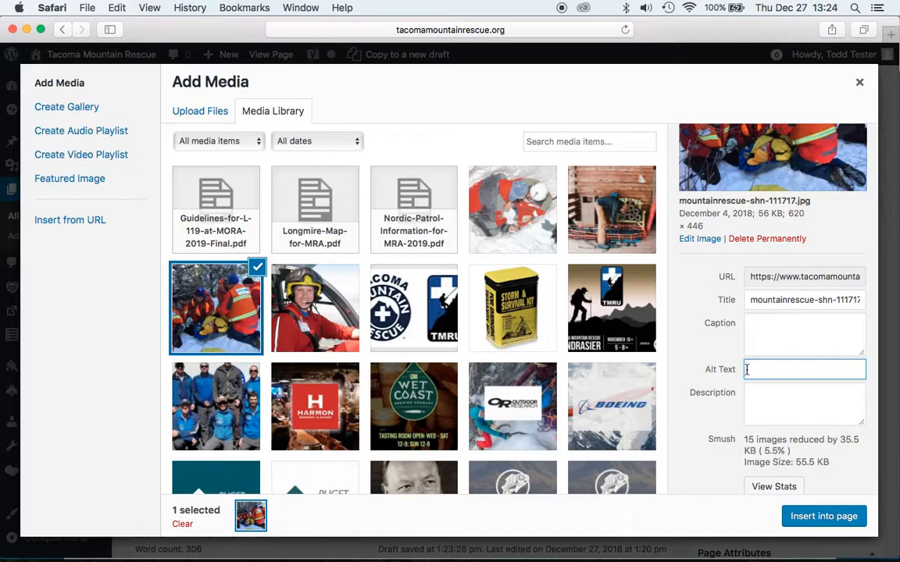
text(Patient packaging)
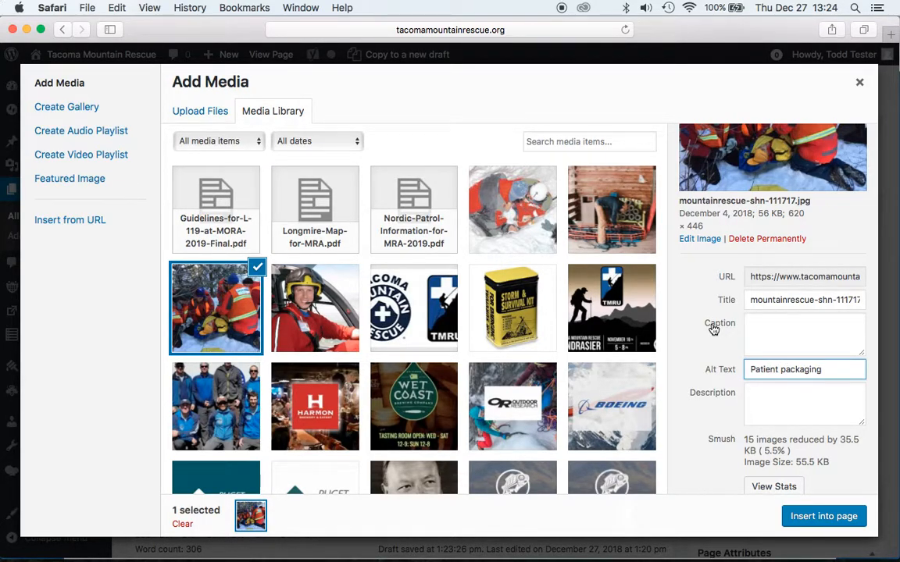
Insert the selected rescue image into the page with center alignment, no link and full size 620 × 446.
scroll(713, 330, down, 2)
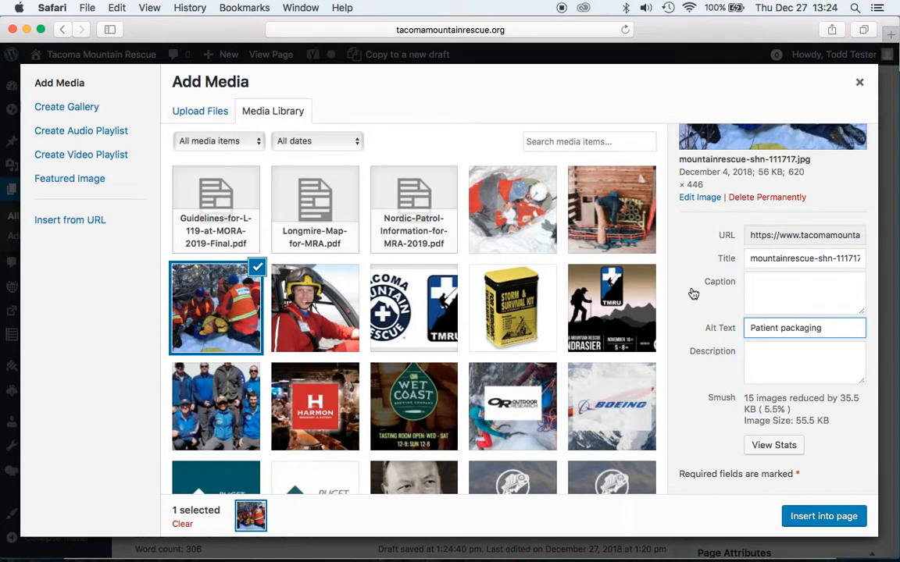
scroll(694, 294, down, 5)
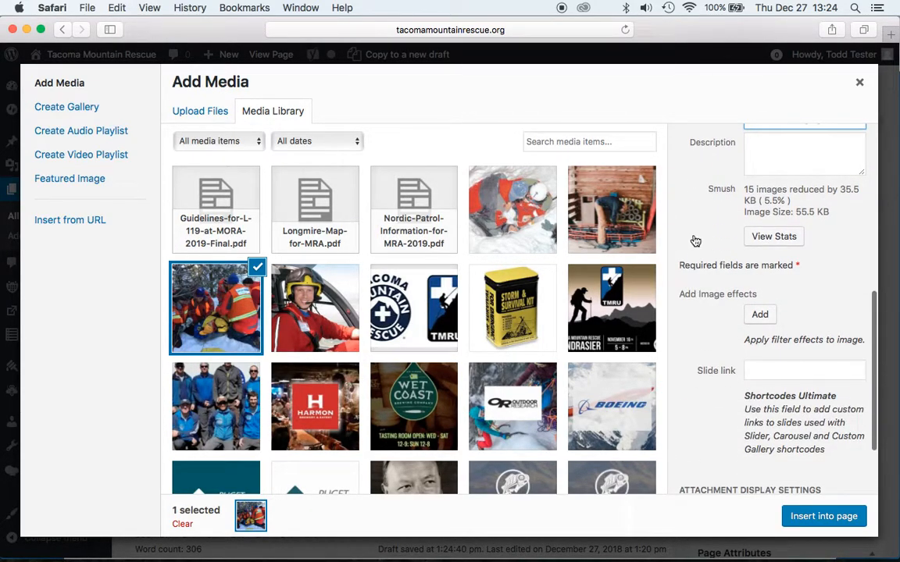
scroll(695, 240, down, 3)
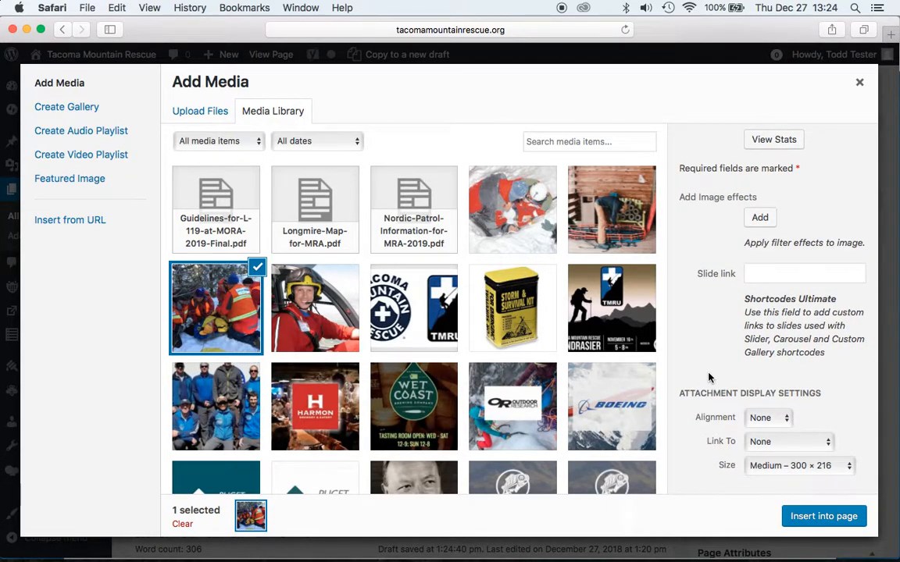
click(756, 420)
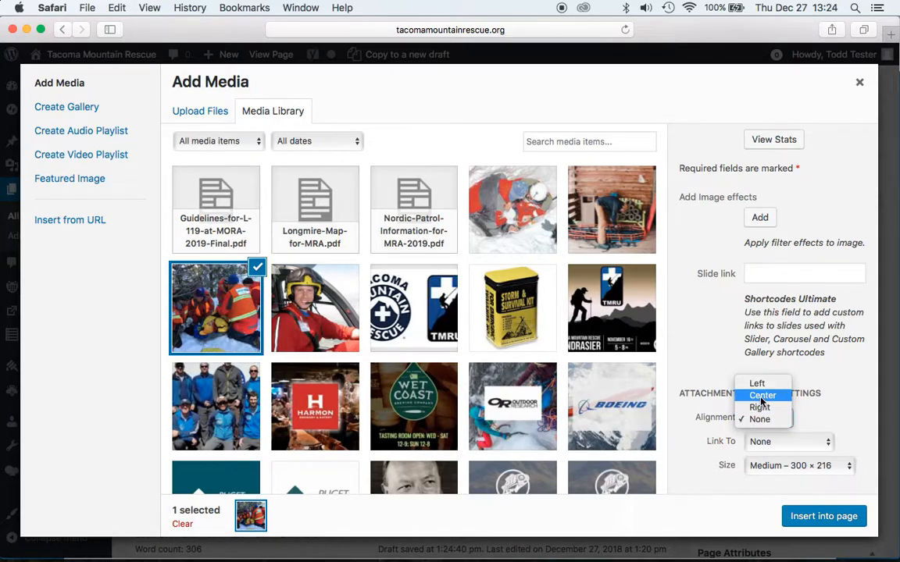
click(760, 399)
click(773, 467)
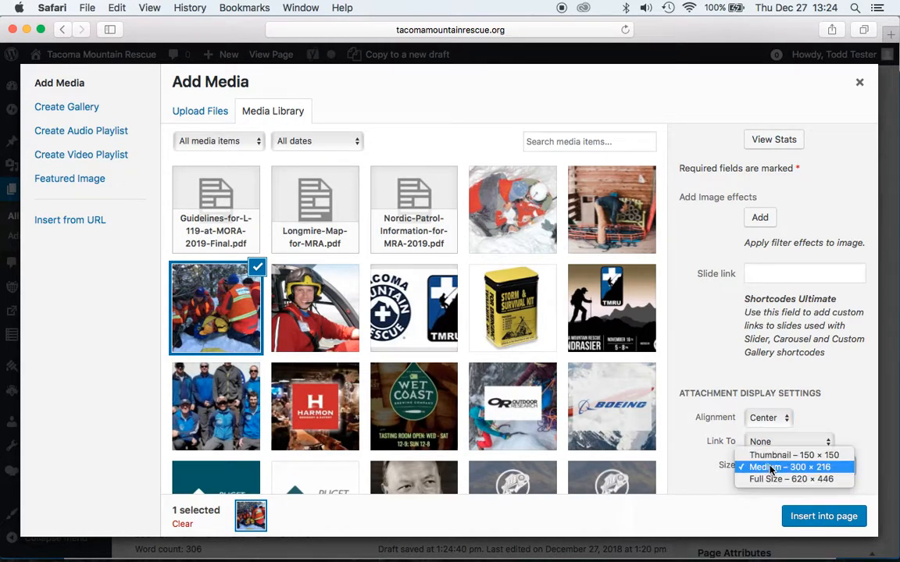
click(775, 479)
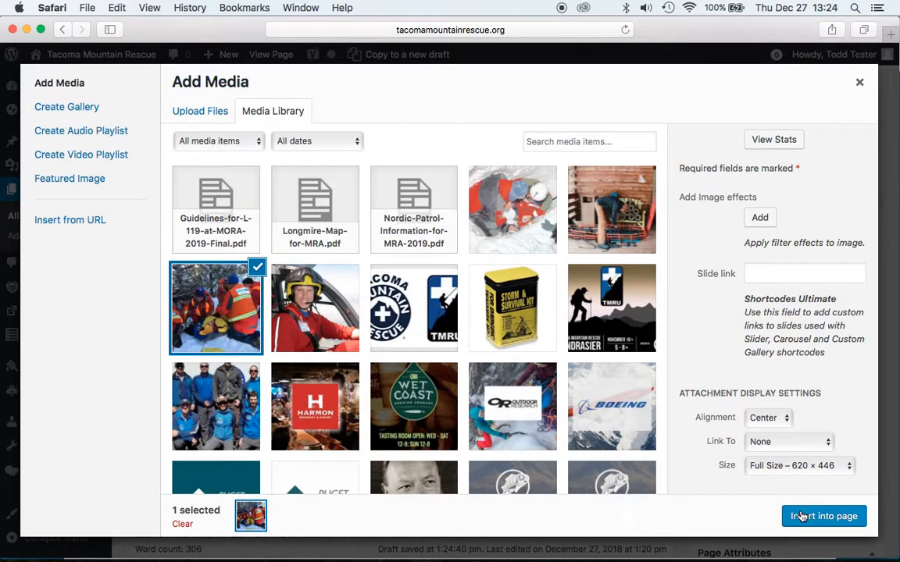
click(803, 516)
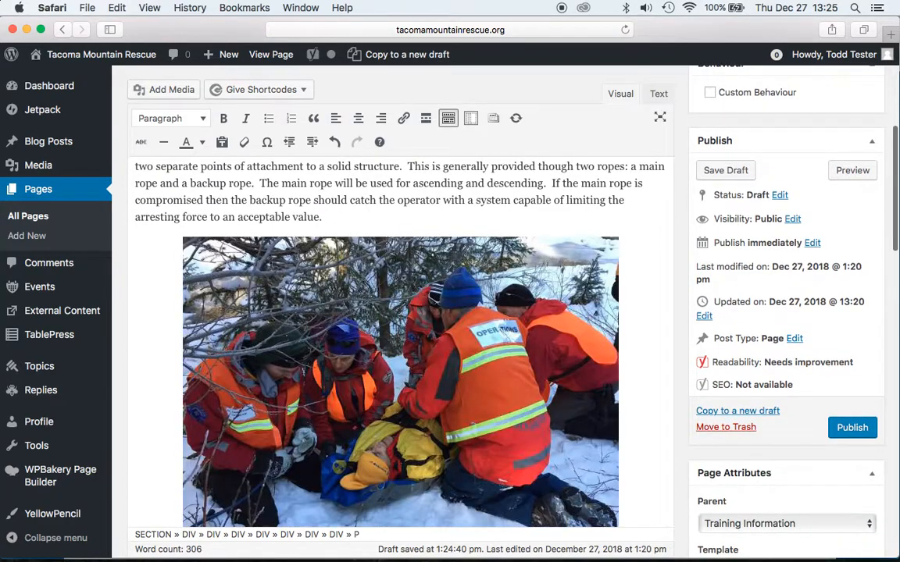
Check the inserted image's placement and its alternative text, alignment, size and link settings, and close the details without changes.
scroll(151, 277, down, 3)
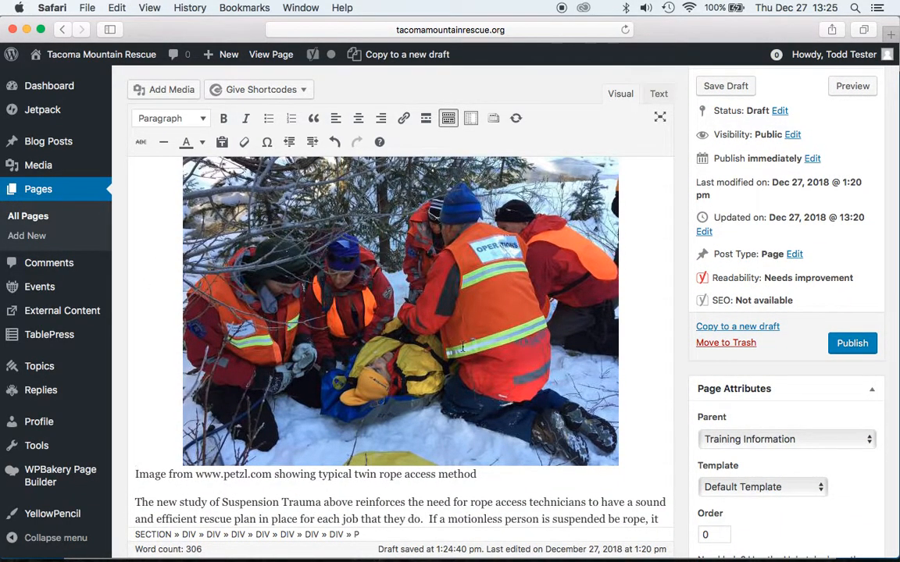
scroll(378, 288, up, 2)
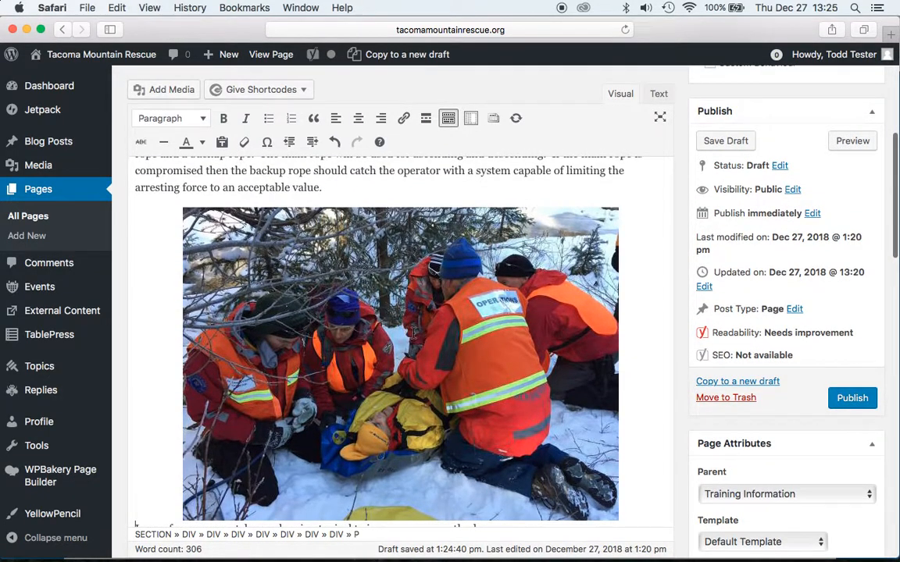
click(414, 332)
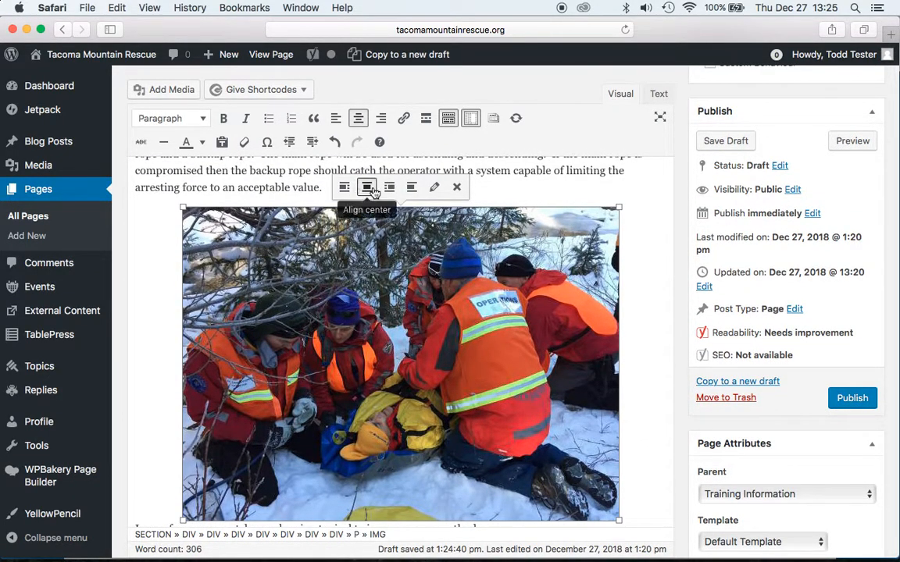
click(433, 189)
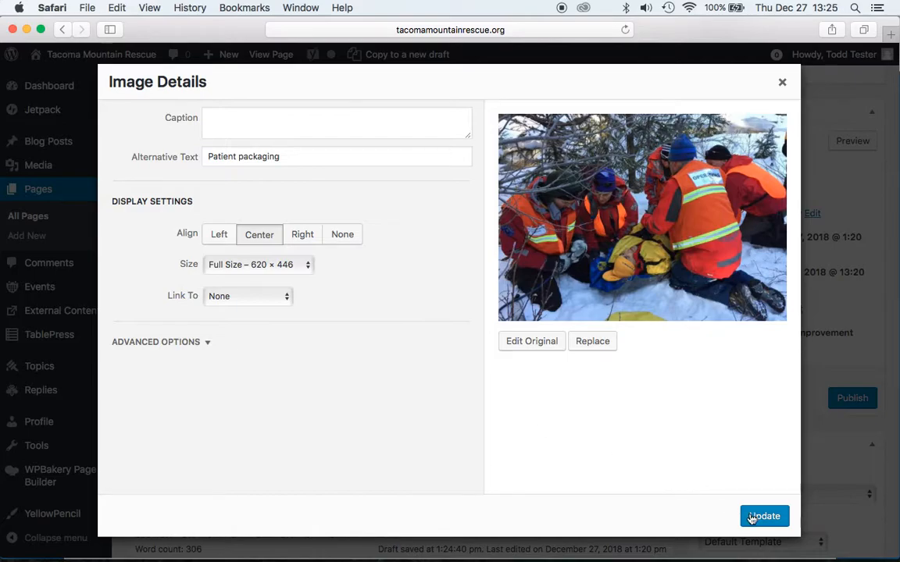
click(782, 83)
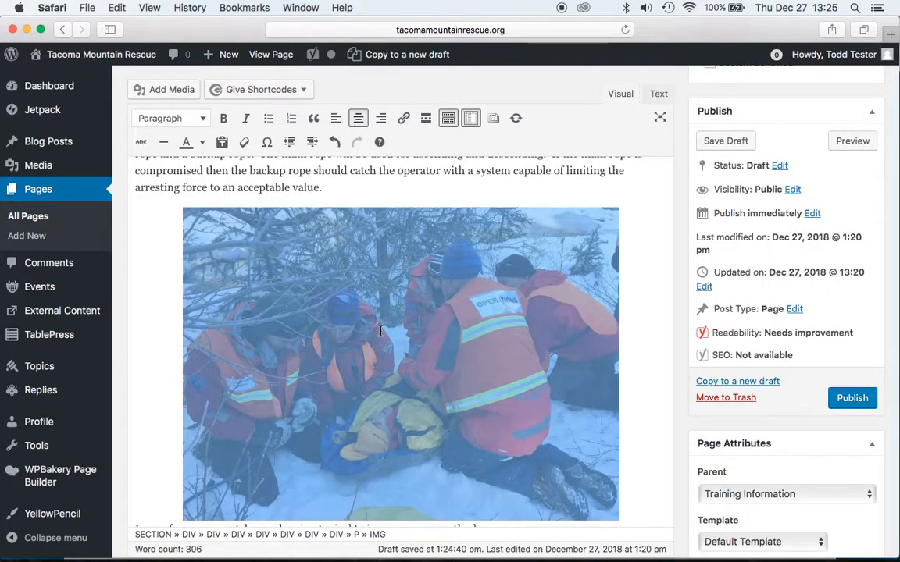
click(160, 188)
Compare the text styles of the Rig-For-Rescue heading and the paragraph below it, and view the available heading levels without applying one.
scroll(161, 234, up, 3)
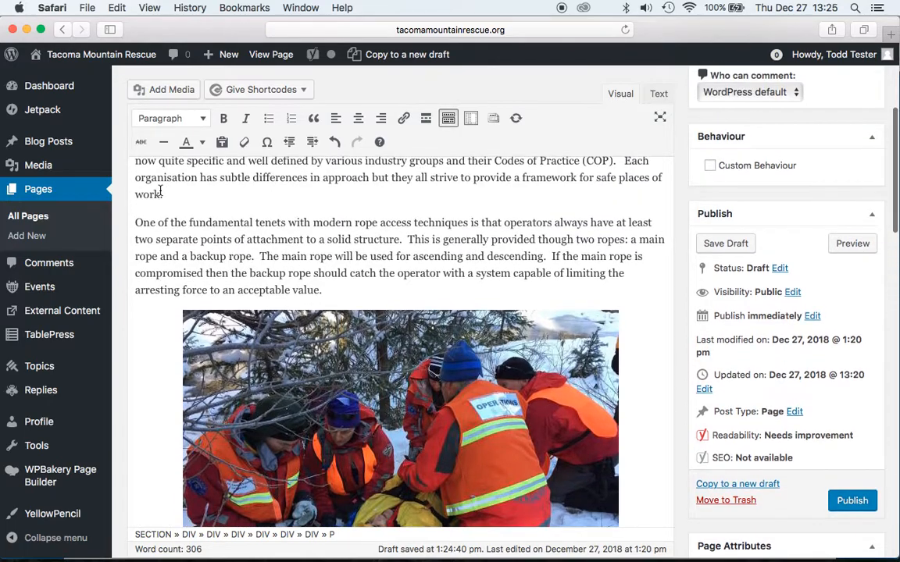
scroll(166, 249, up, 4)
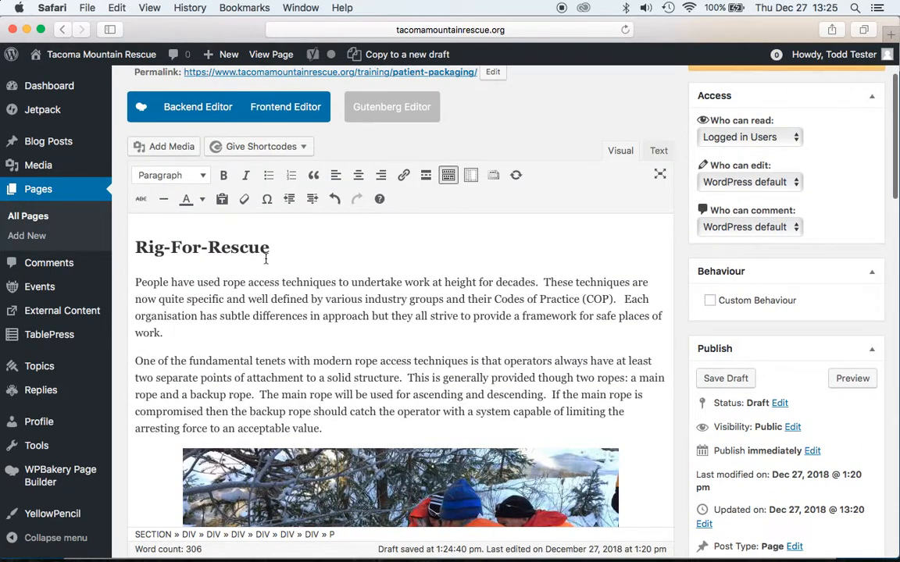
scroll(273, 251, up, 2)
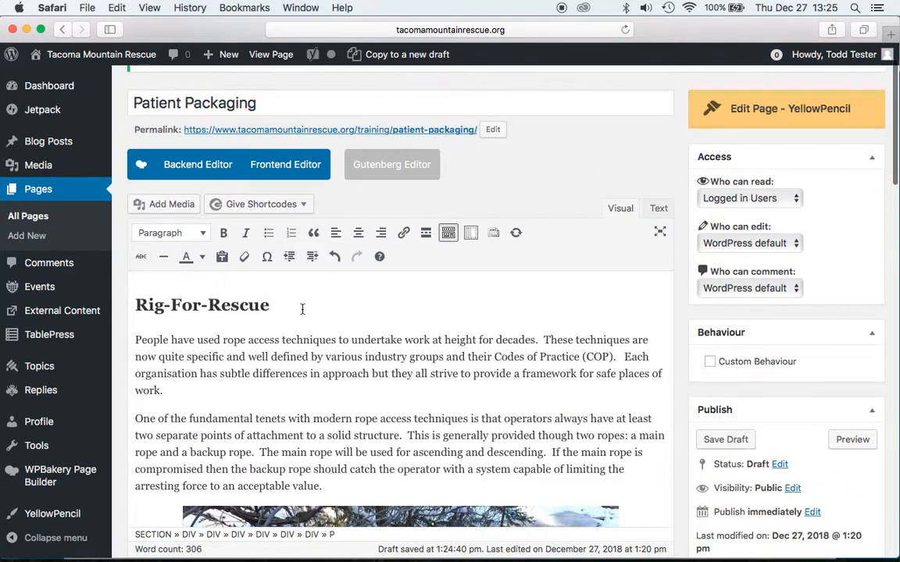
click(207, 304)
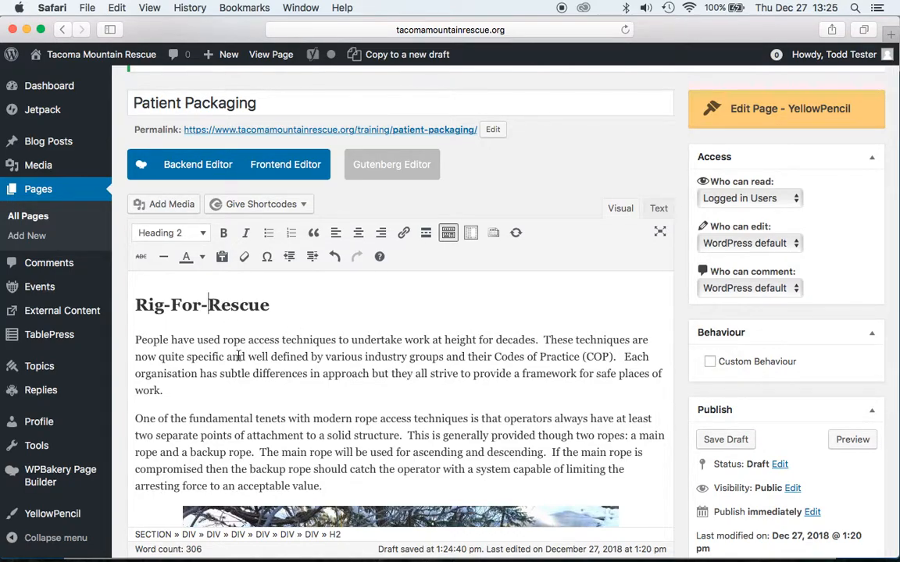
drag(136, 339, 177, 395)
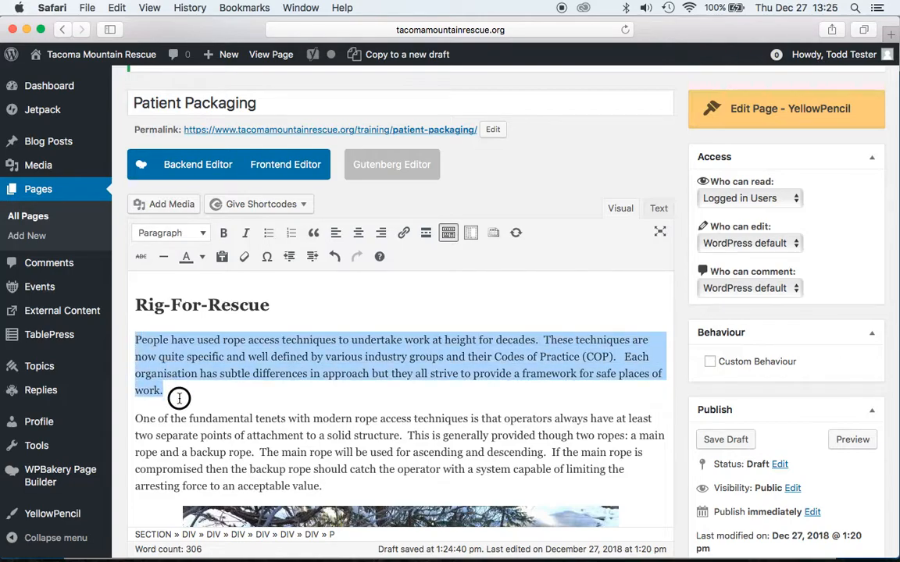
click(254, 304)
drag(288, 307, 132, 301)
click(192, 235)
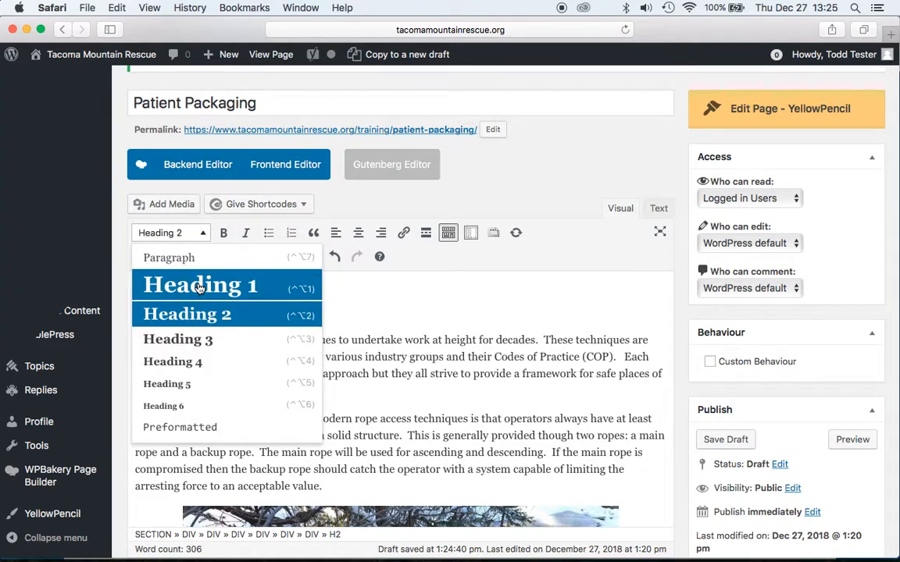
click(373, 372)
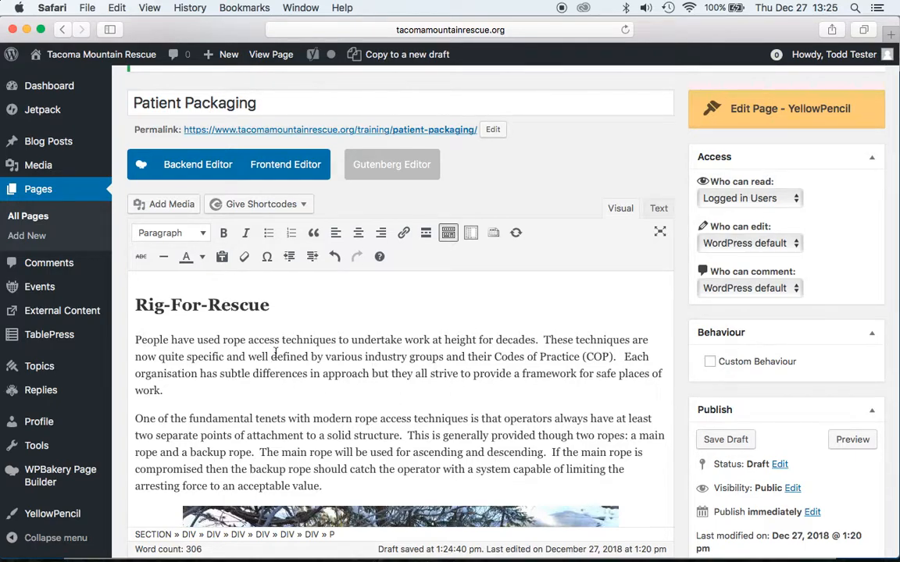
click(245, 307)
Add a new line reading "Subtitle" after the first Rig-For-Rescue paragraph and format it as Heading 3.
scroll(297, 356, down, 2)
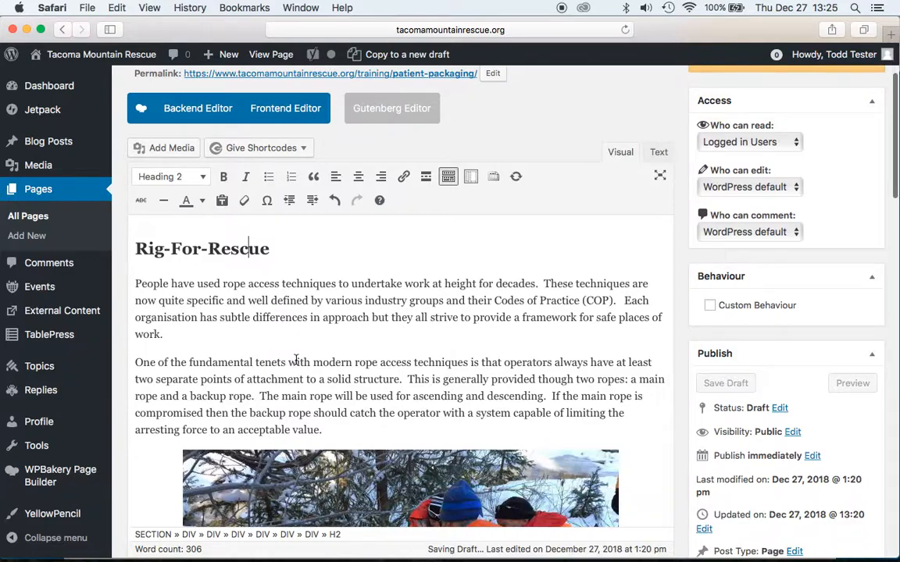
click(167, 333)
key(Return)
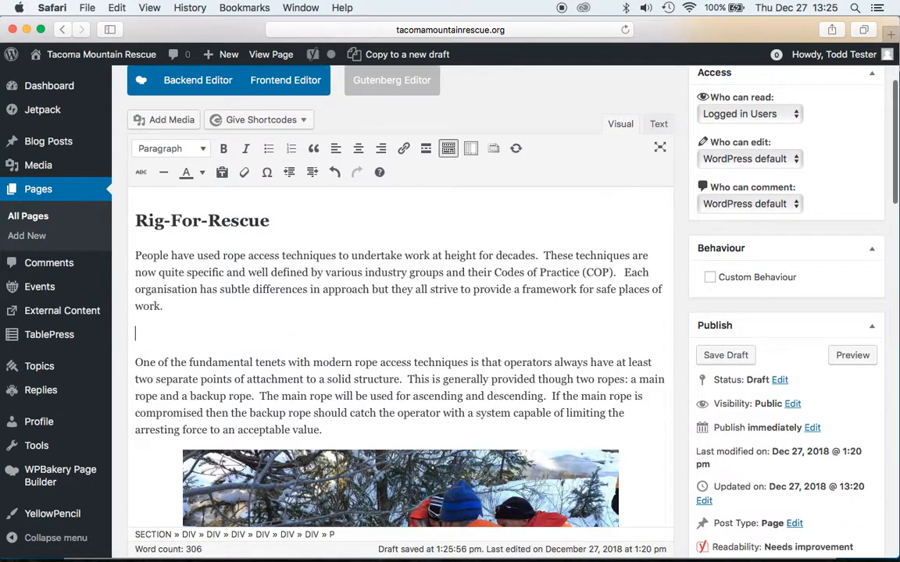
text(Sub)
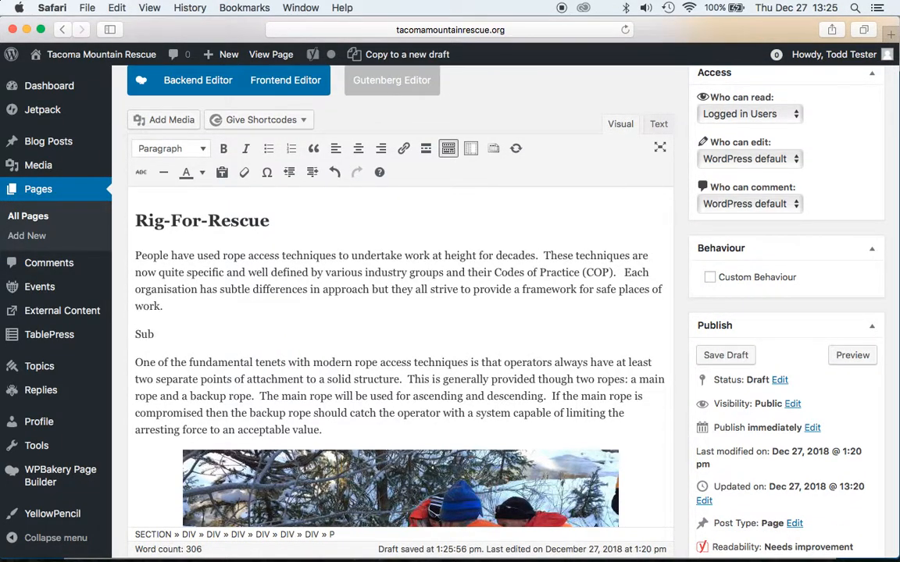
text(title)
double_click(145, 334)
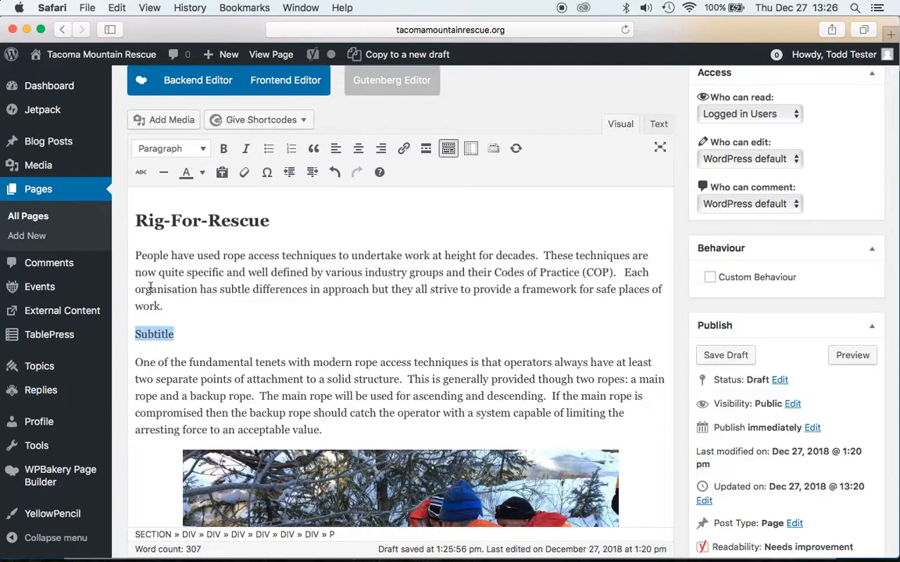
click(168, 150)
click(176, 257)
click(337, 335)
Separate the petzl.com caption from the rescue image so that it forms its own paragraph below.
scroll(338, 336, down, 10)
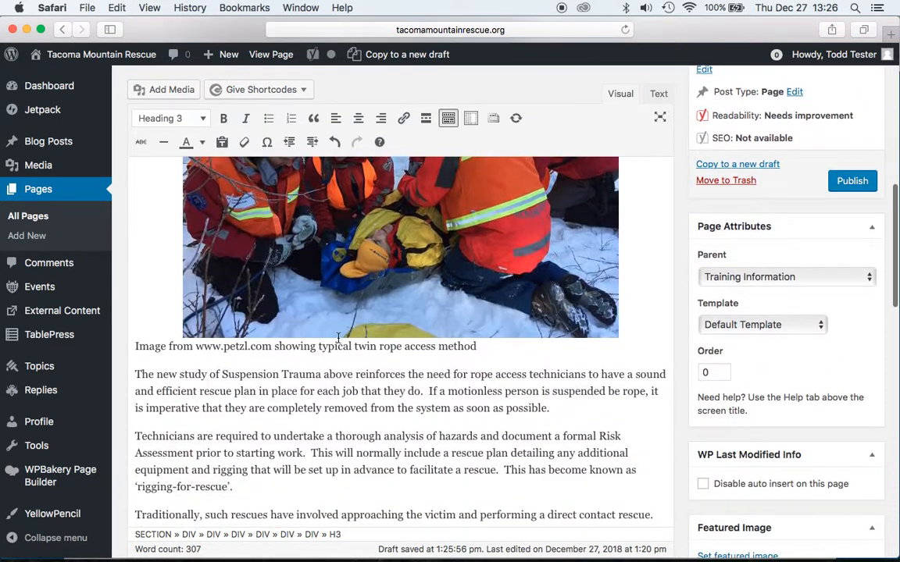
scroll(337, 337, down, 4)
scroll(234, 312, up, 3)
click(135, 289)
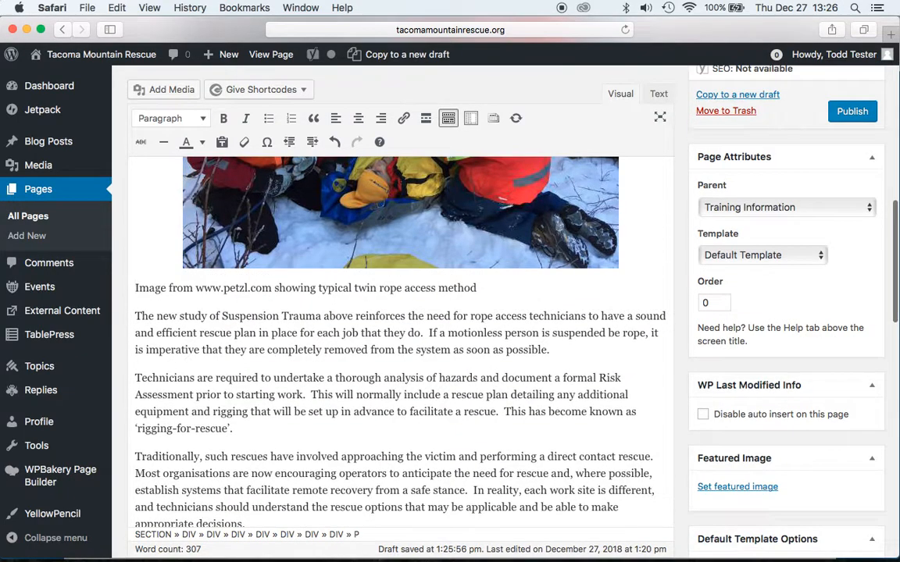
drag(195, 287, 270, 289)
key(cmd+c)
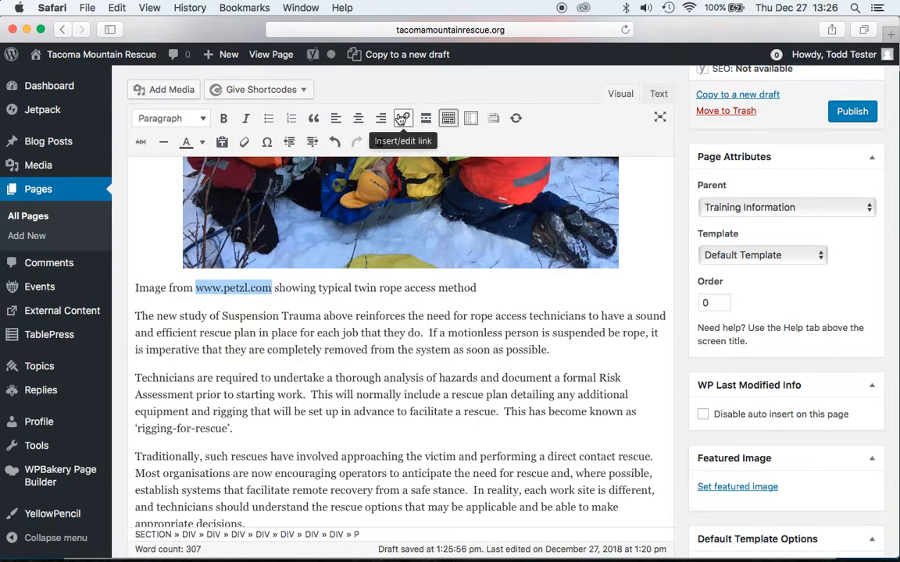
click(404, 121)
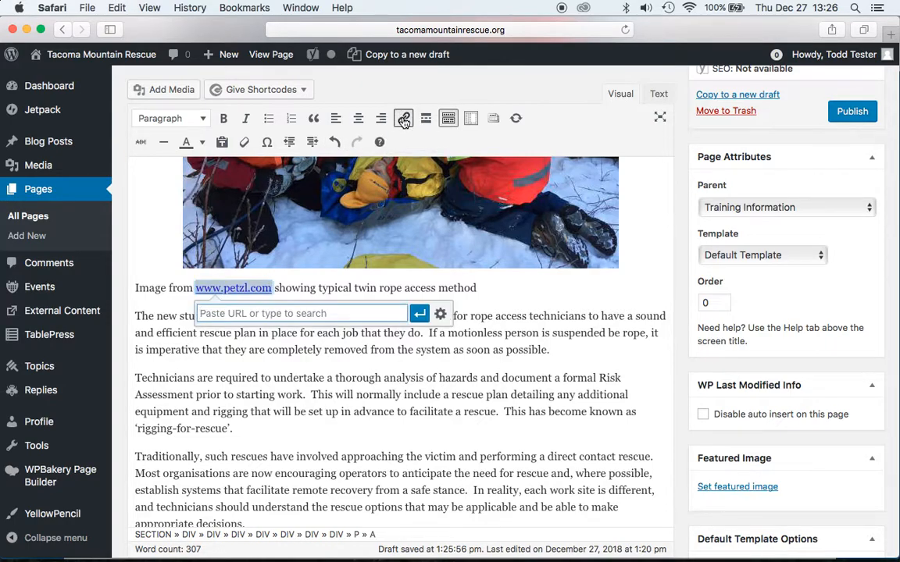
key(cmd+v)
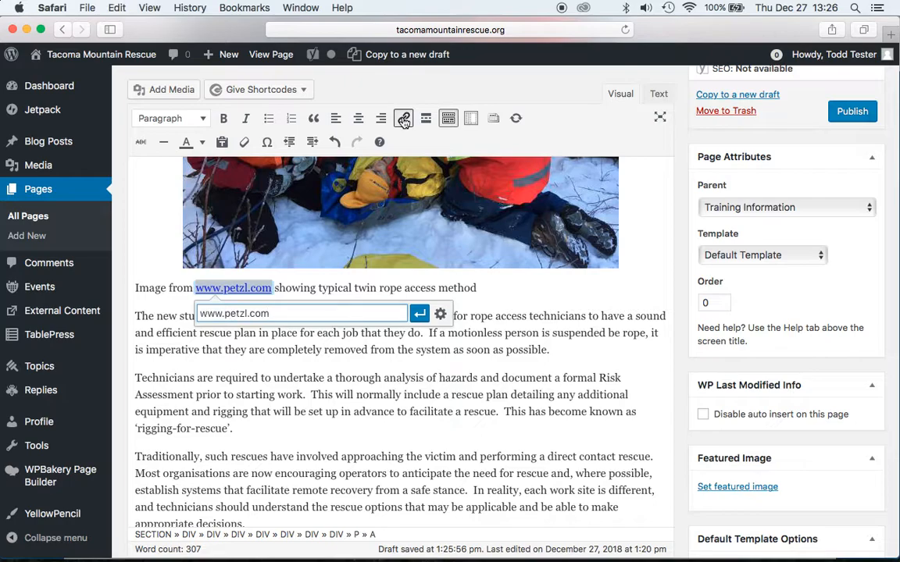
click(200, 313)
text(htt)
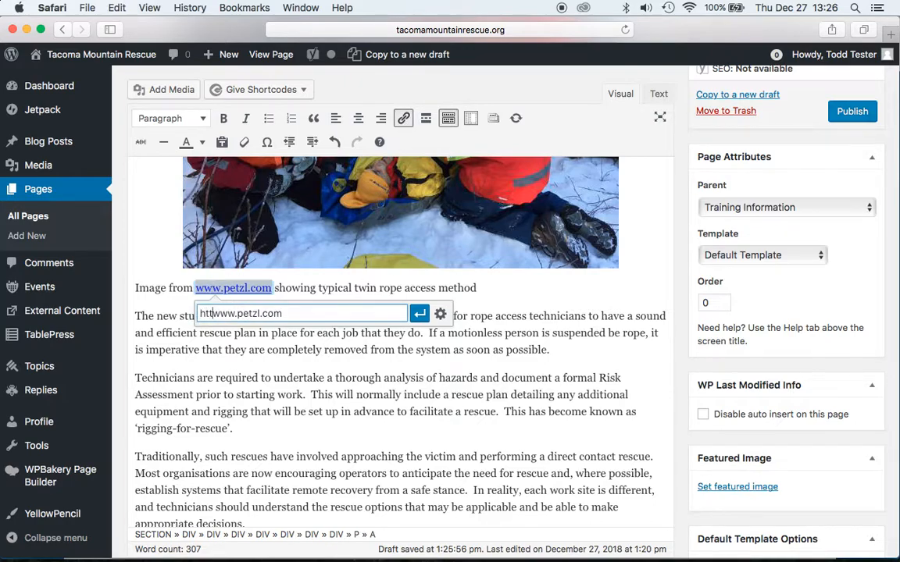
text(p://)
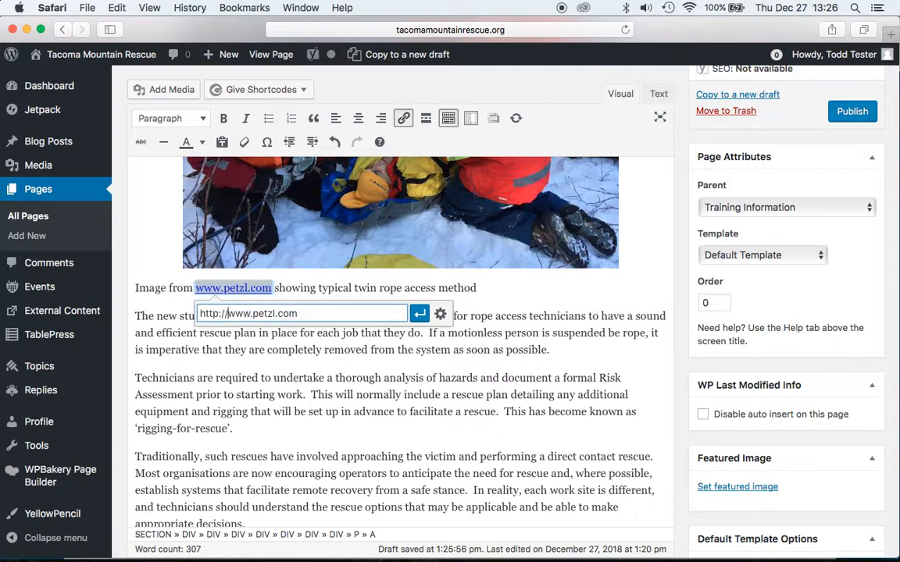
text(s)
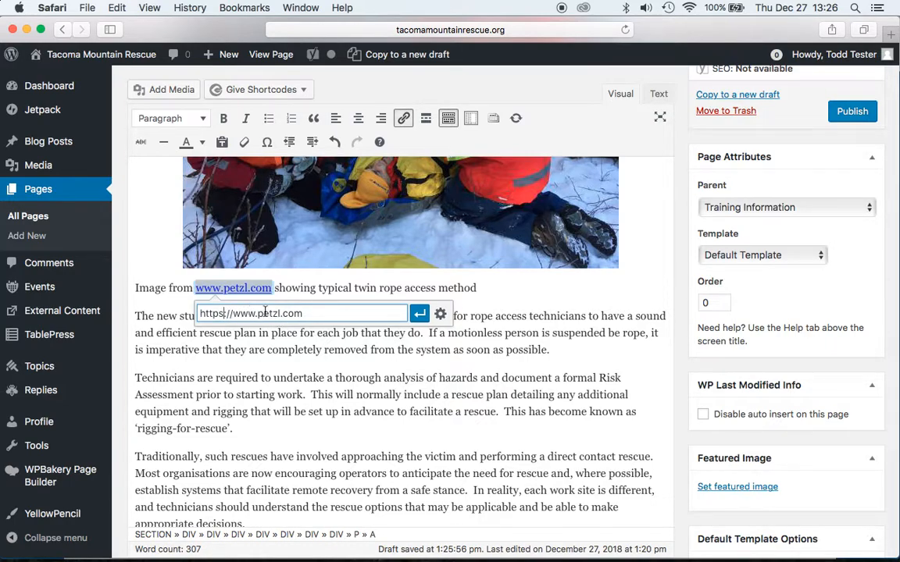
click(422, 316)
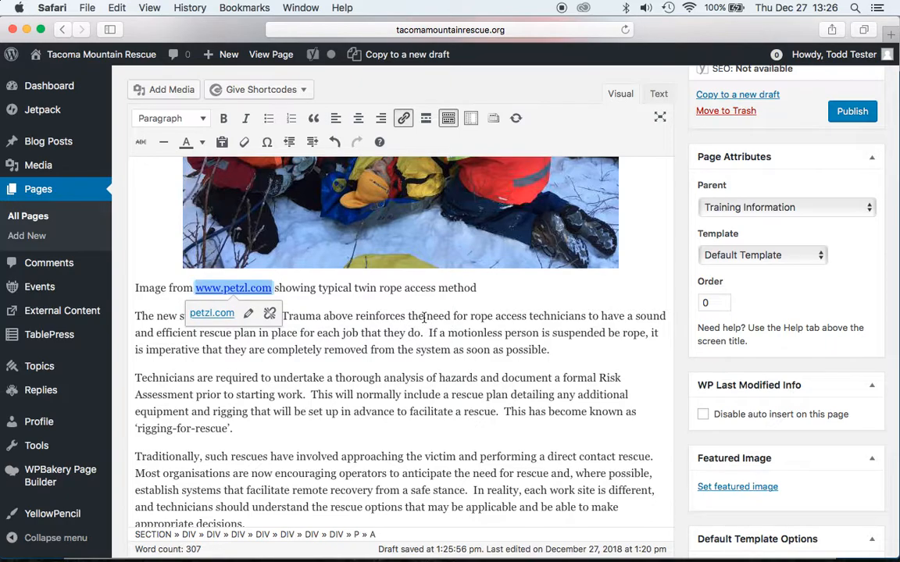
click(352, 347)
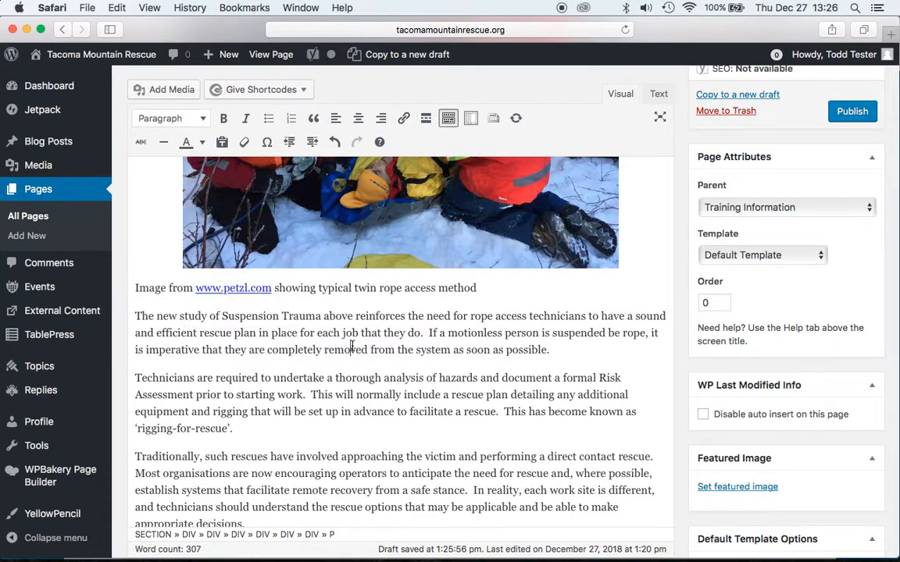
click(227, 287)
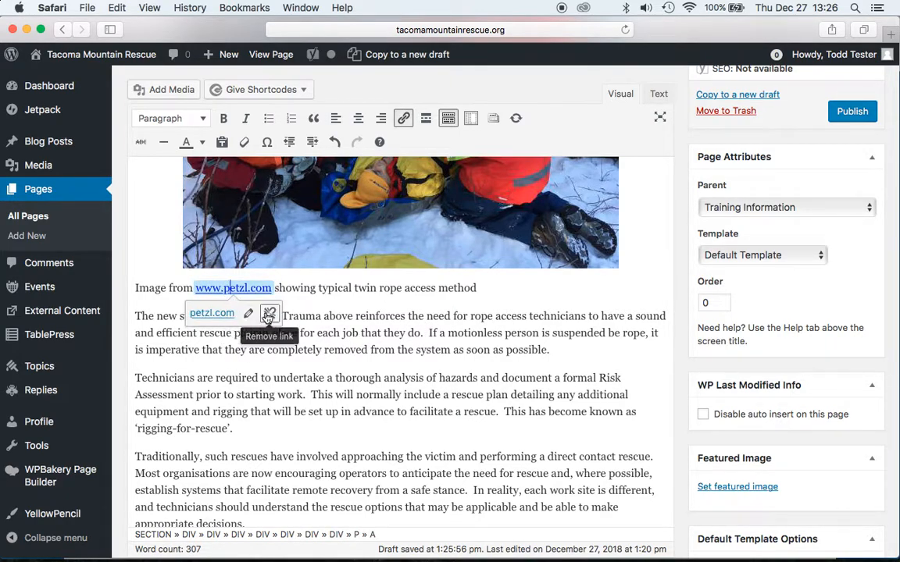
click(343, 308)
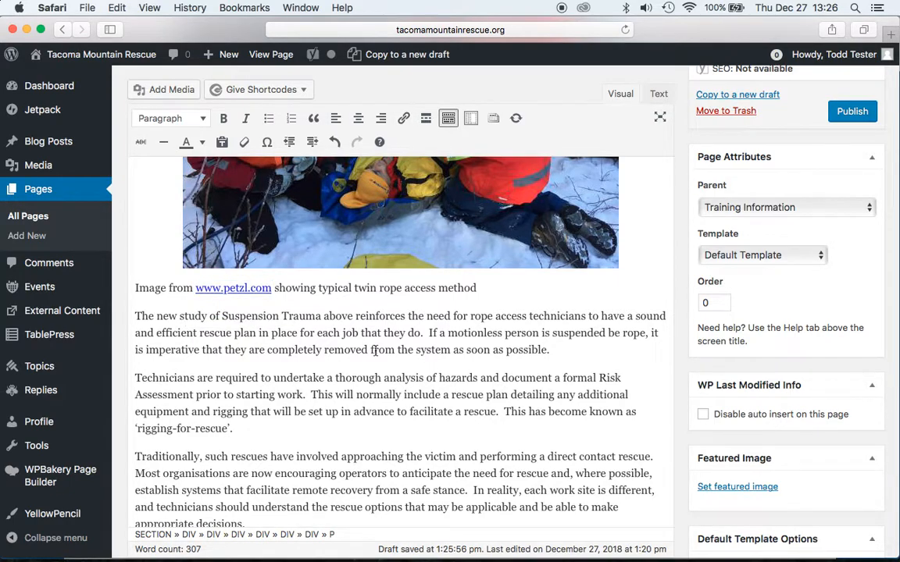
Switch to YouTube in Chrome, close the Episode 1 share dialog, and open Mountain Rescue | Episode 3 with its playback paused.
scroll(375, 351, down, 5)
scroll(375, 351, up, 3)
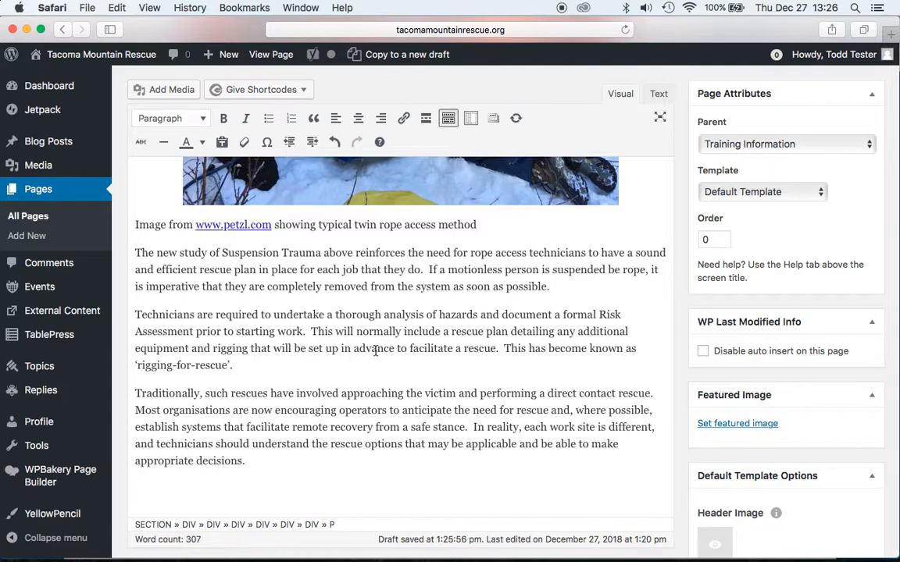
key(super+Tab)
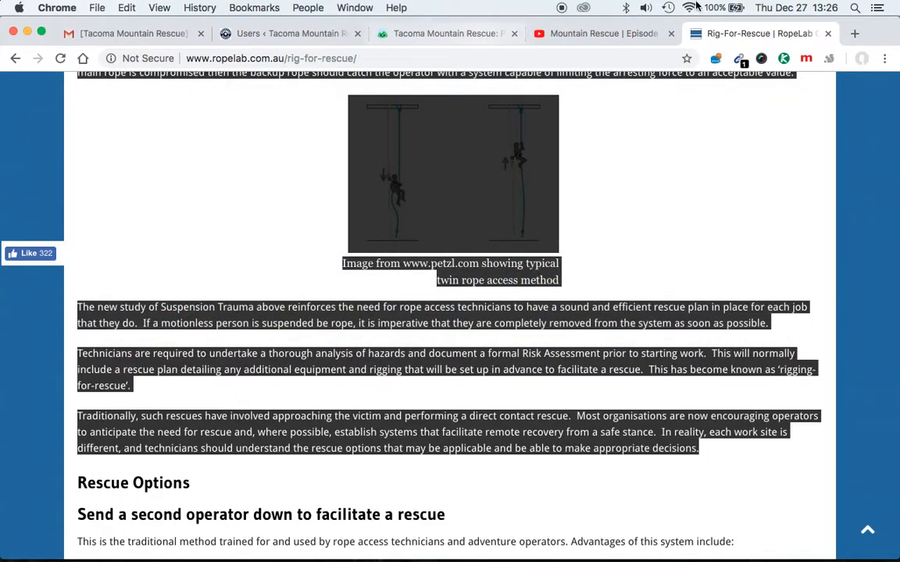
click(560, 36)
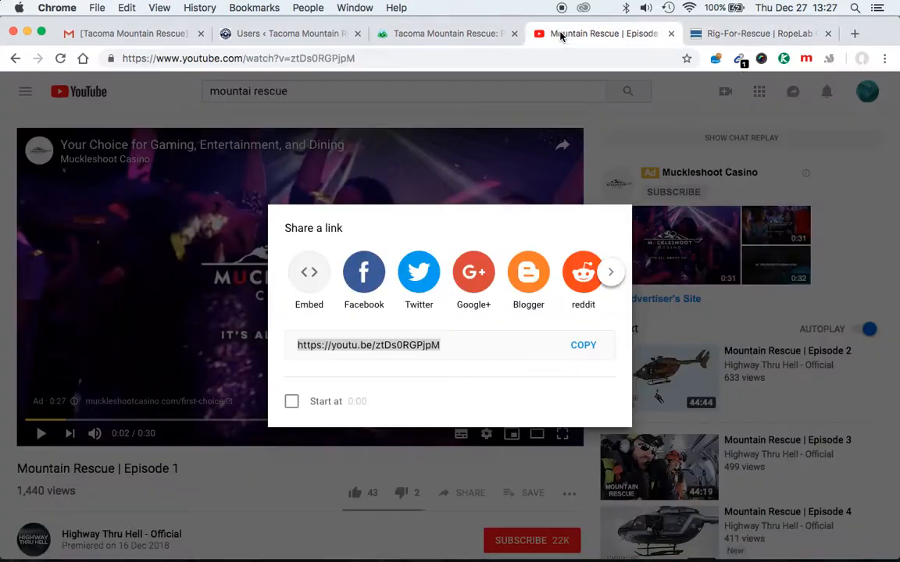
click(447, 345)
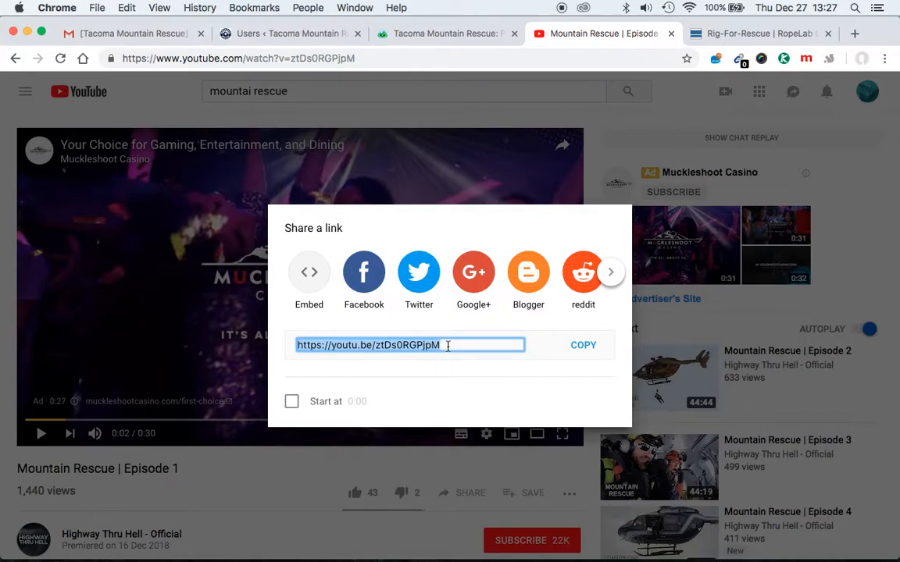
click(311, 468)
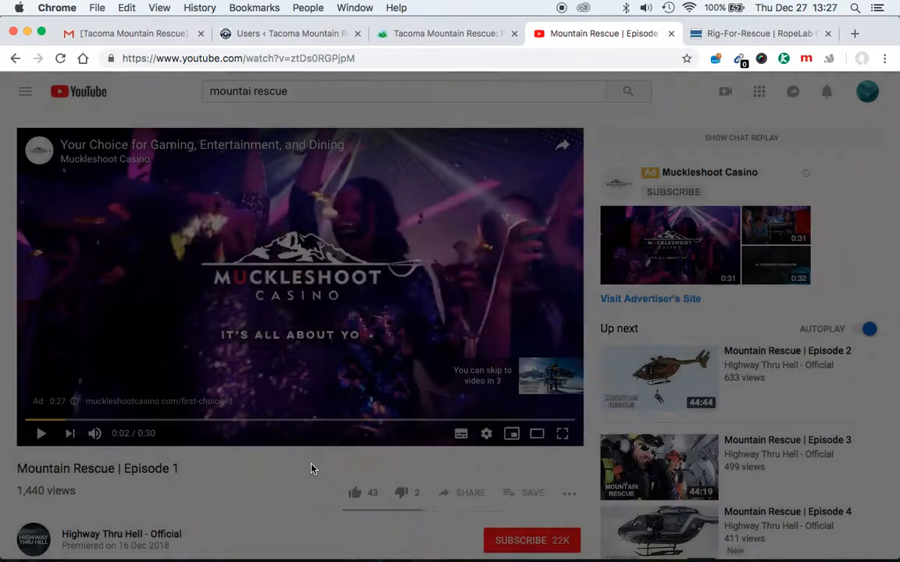
scroll(619, 382, down, 5)
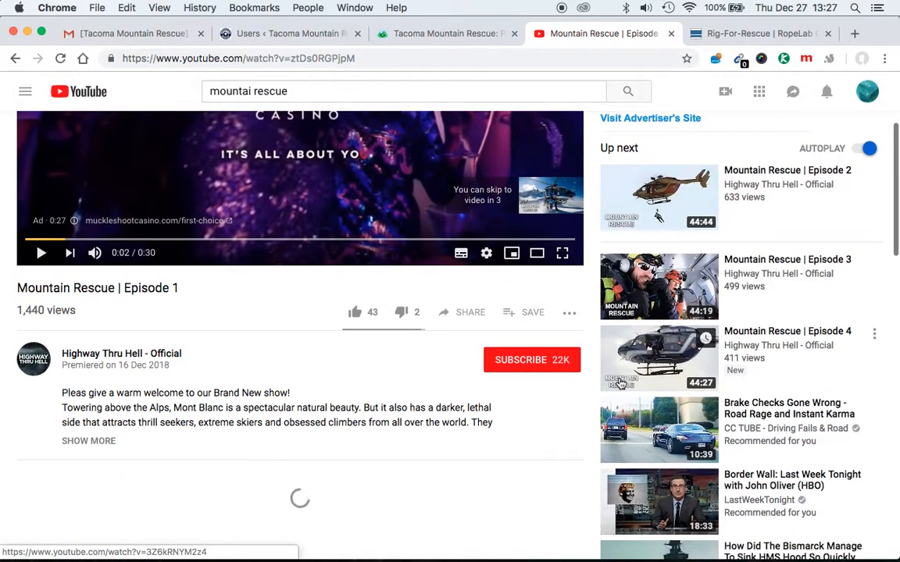
scroll(805, 325, up, 2)
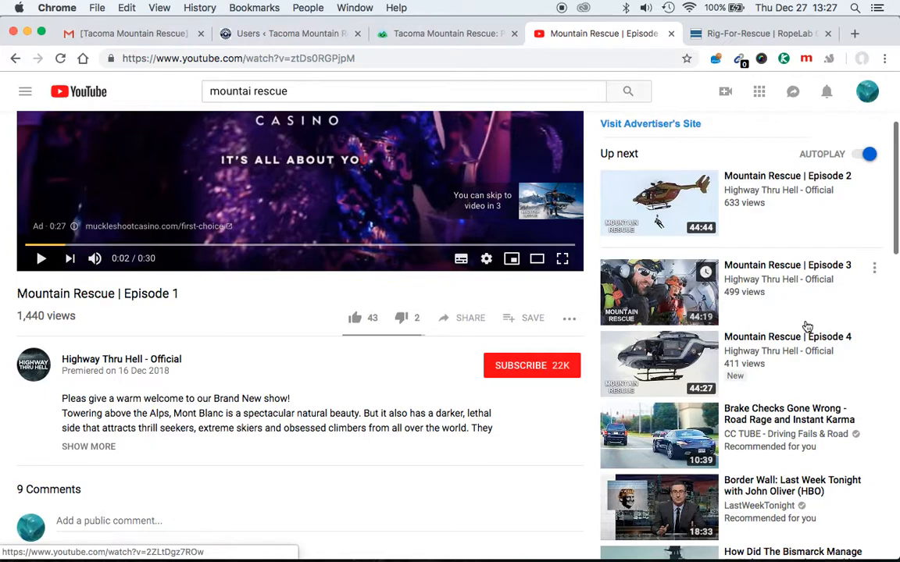
click(766, 266)
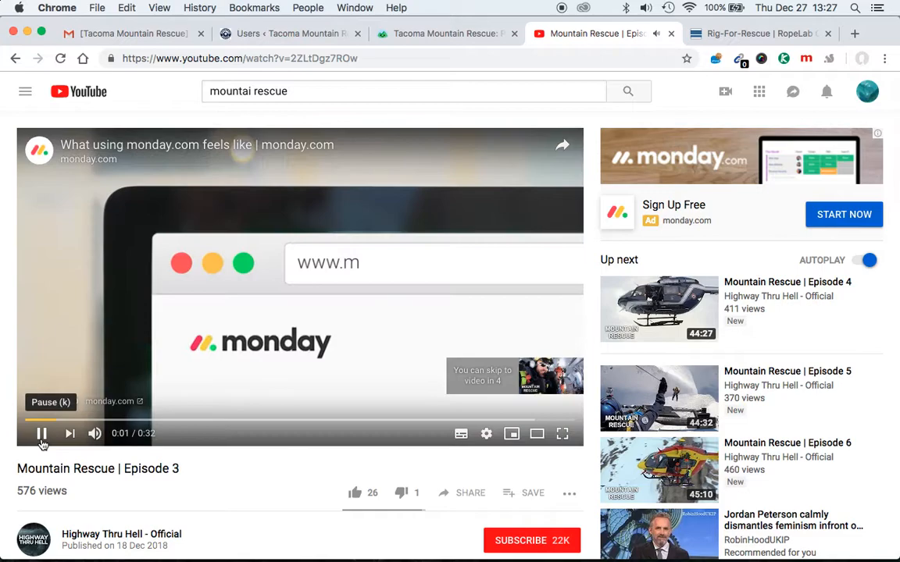
click(42, 439)
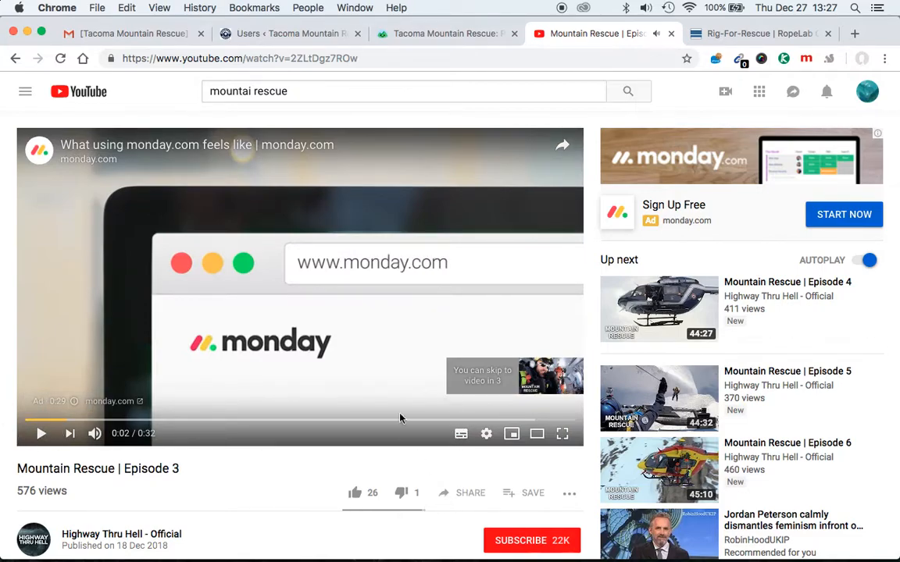
scroll(385, 385, down, 2)
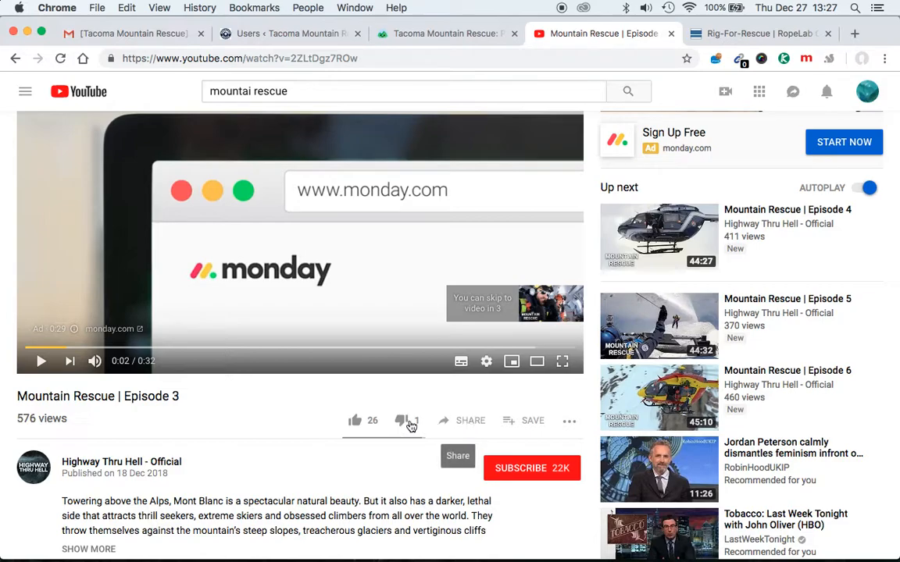
click(468, 422)
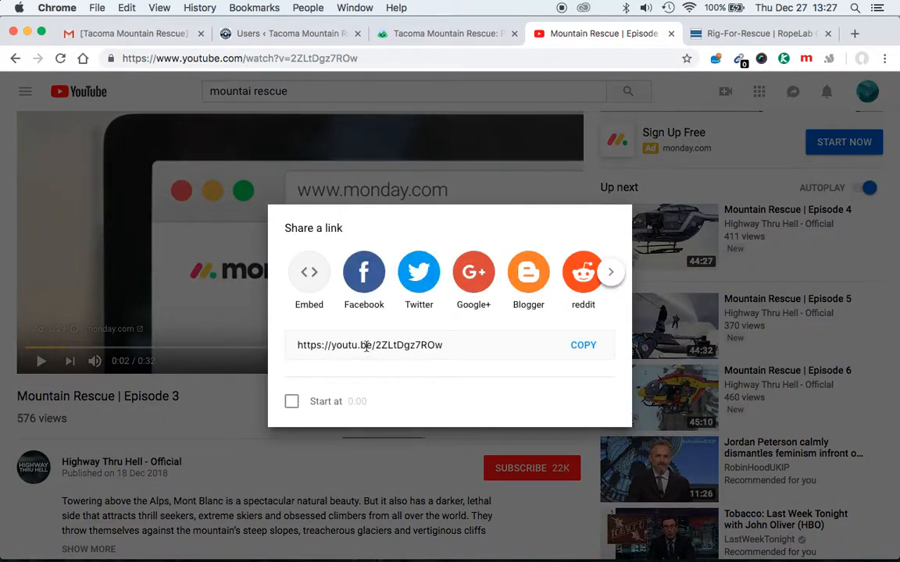
click(364, 344)
key(super+c)
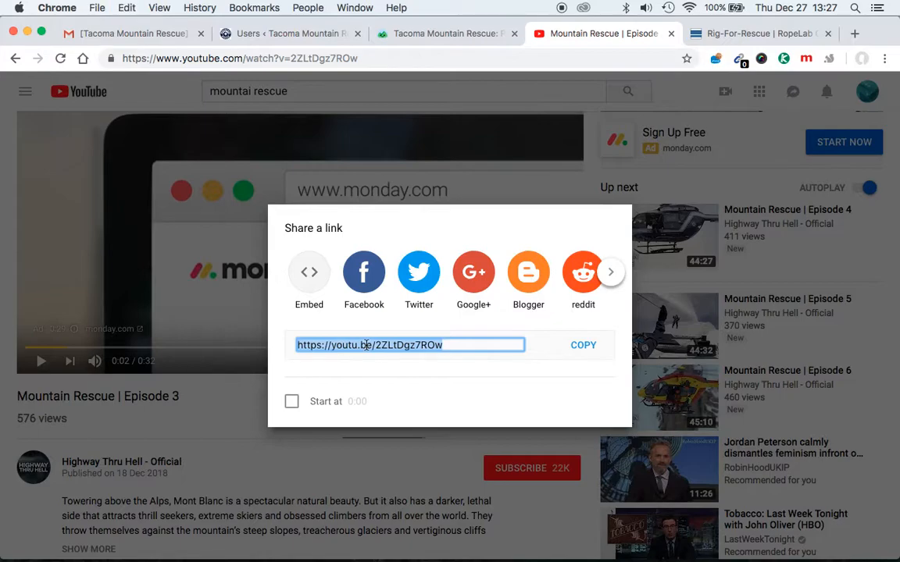
Switch back to the WordPress page in Safari and embed the copied YouTube video on a new line after the 'rigging-for-rescue' paragraph.
key(super+Tab)
key(super+Tab)
key(super+Tab)
key(super+Tab)
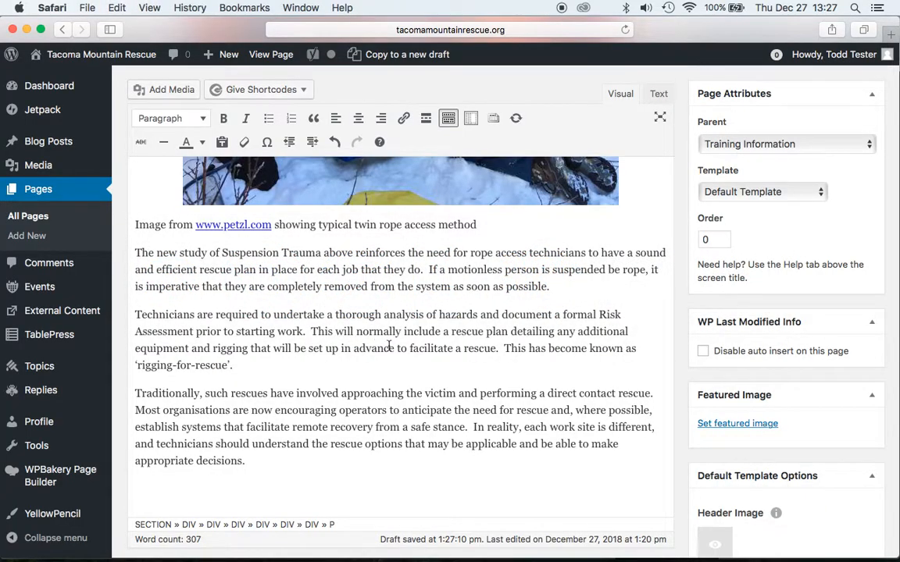
click(260, 365)
key(Return)
key(super+v)
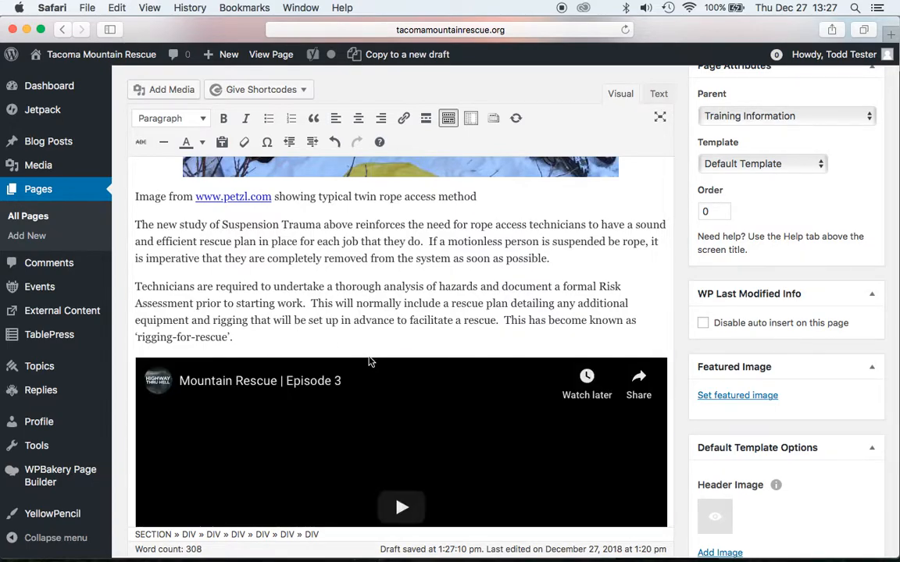
Split the last paragraph before "In reality, each work site is different" and leave an empty line between the two parts.
scroll(159, 257, down, 5)
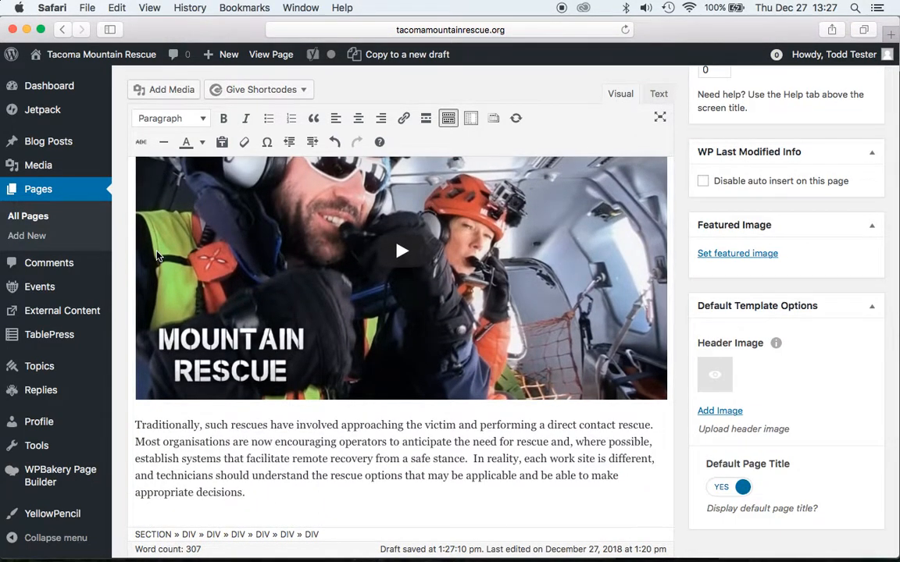
scroll(156, 257, up, 2)
scroll(157, 256, up, 5)
scroll(156, 254, down, 2)
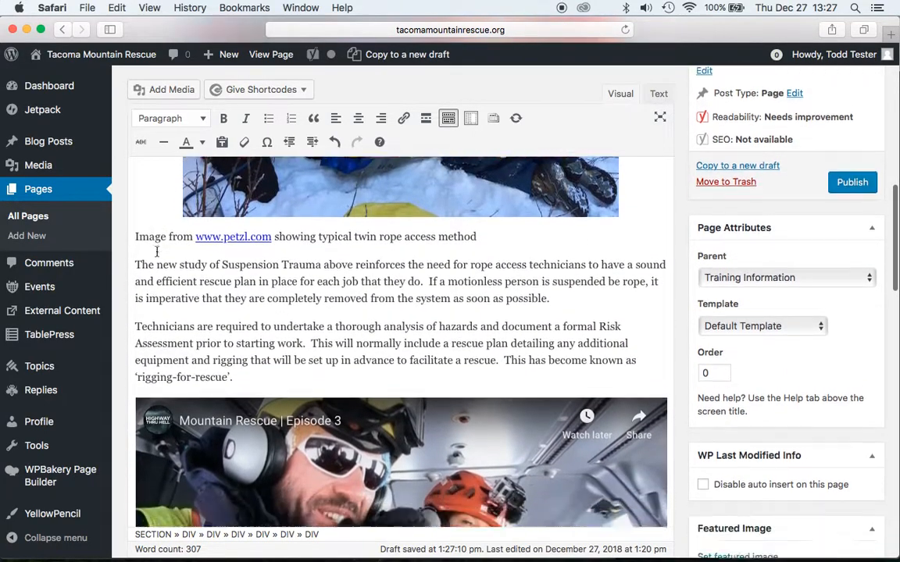
scroll(157, 252, down, 6)
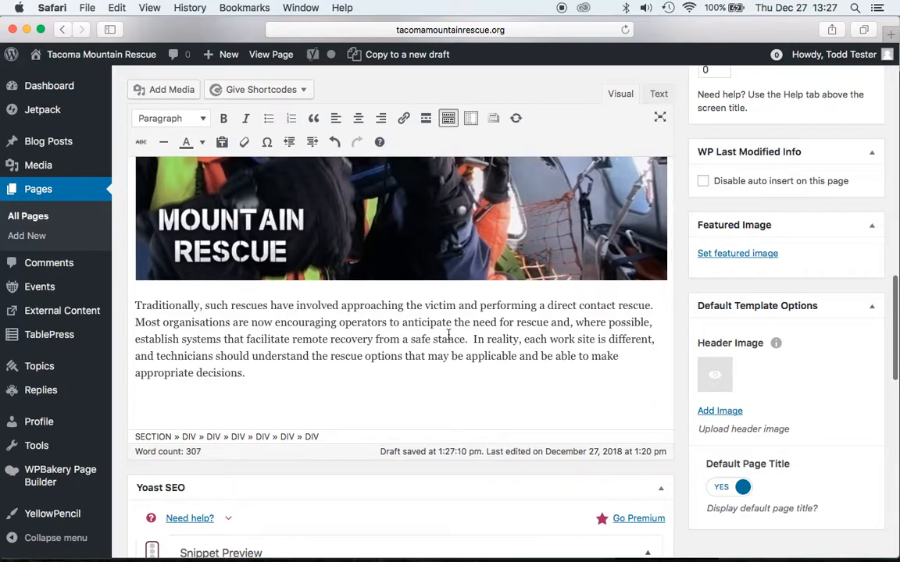
click(473, 340)
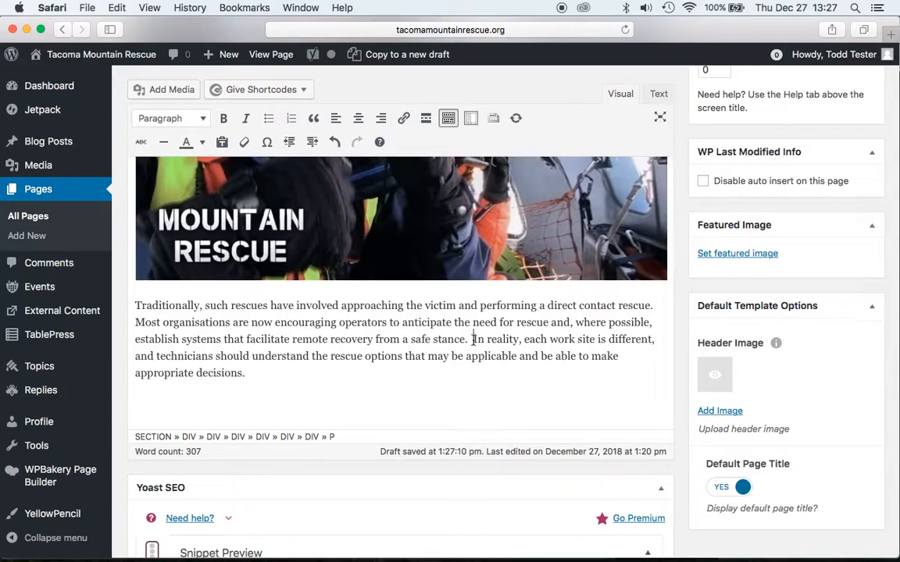
key(Return)
key(Return)
key(Up)
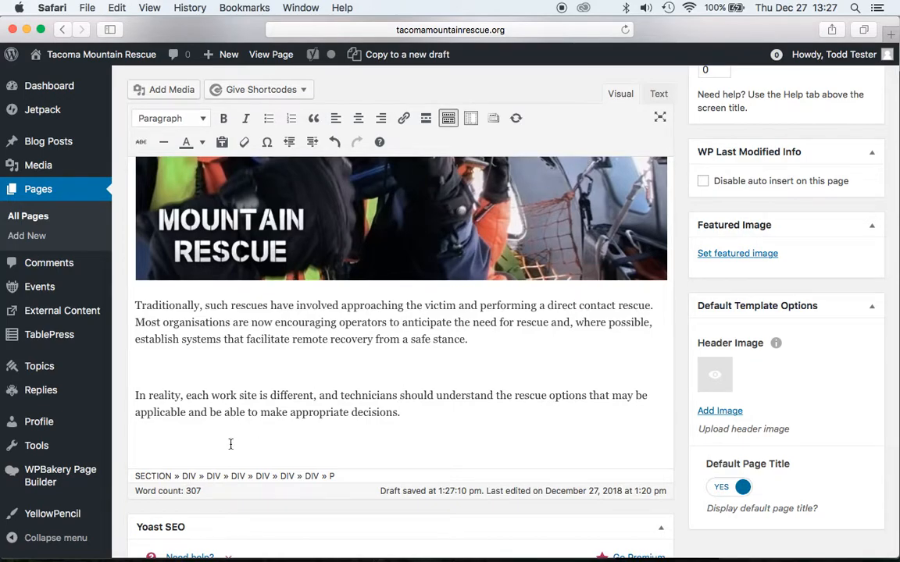
Insert Longmire-Map-for-MRA.pdf from the media library as a linked line of its own above the "In reality" paragraph.
click(170, 92)
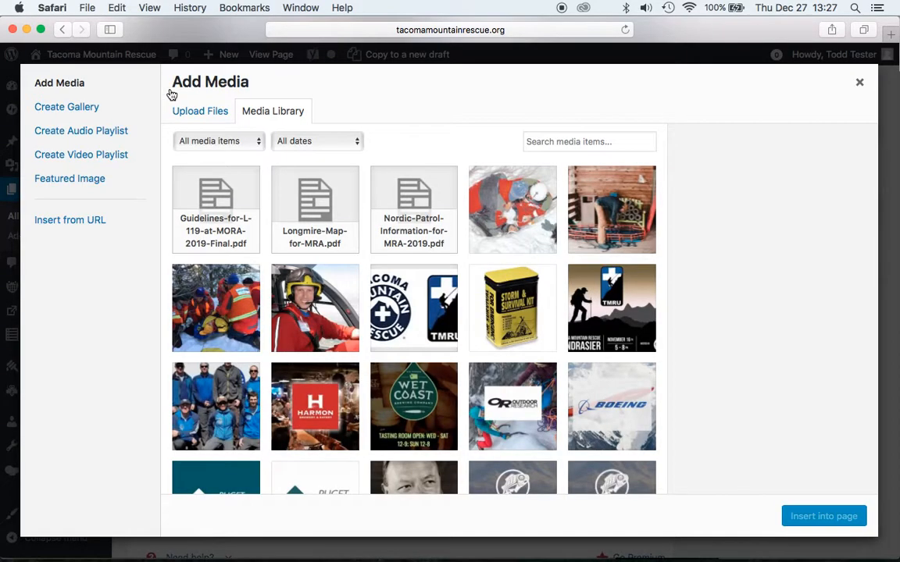
click(298, 218)
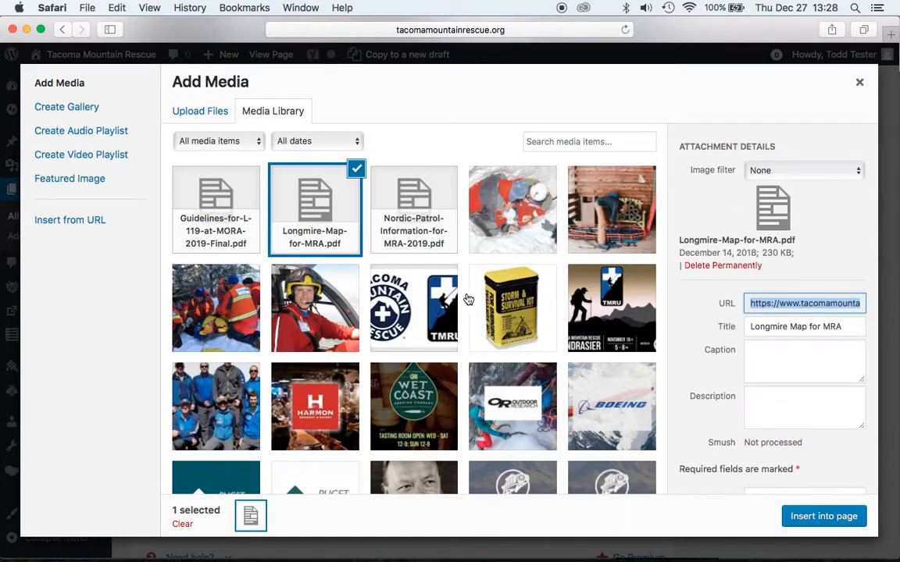
click(830, 521)
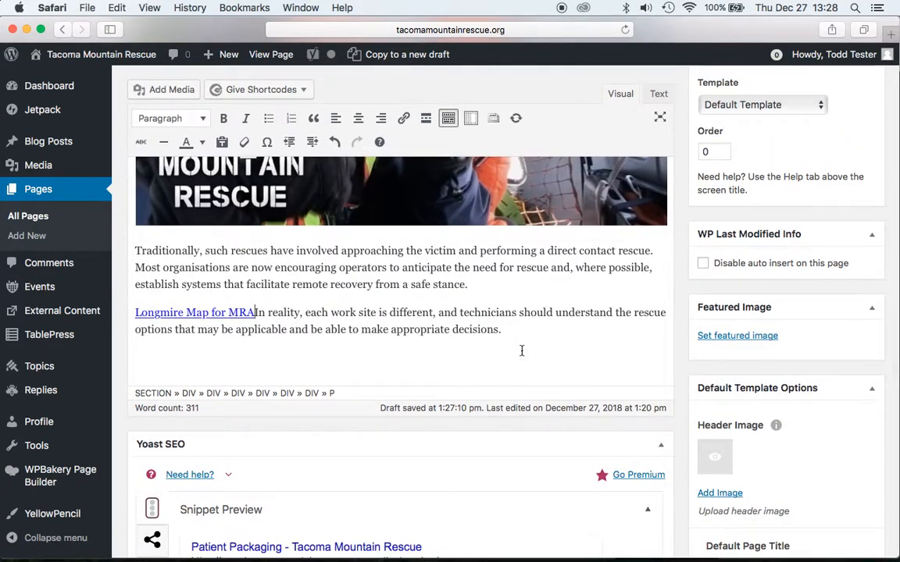
key(Return)
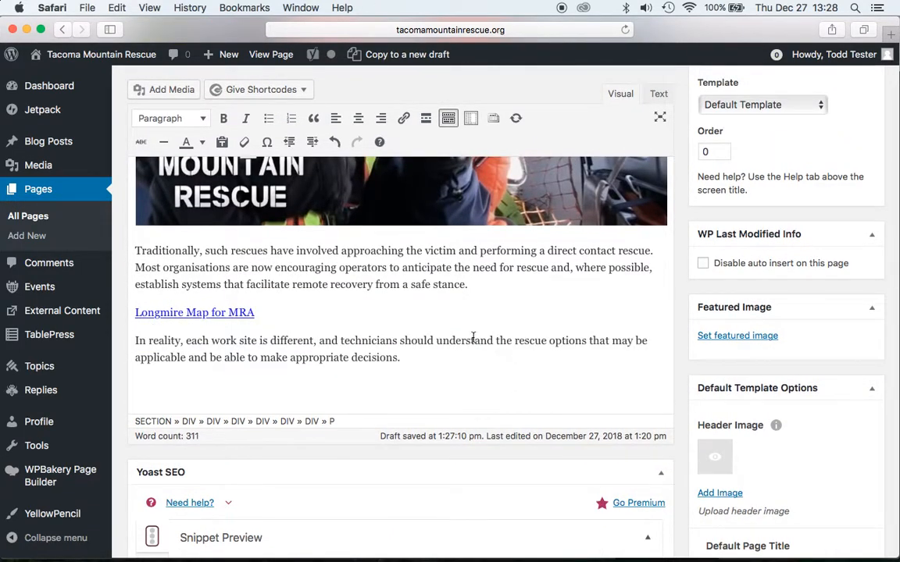
View the media library without inserting anything, and review the page draft along with its access, publish and page attribute settings.
click(177, 93)
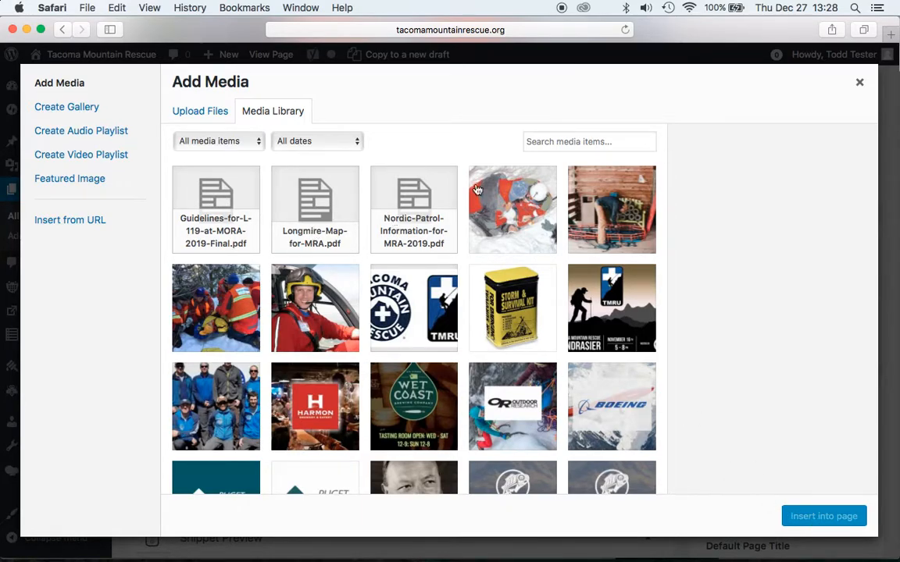
click(859, 82)
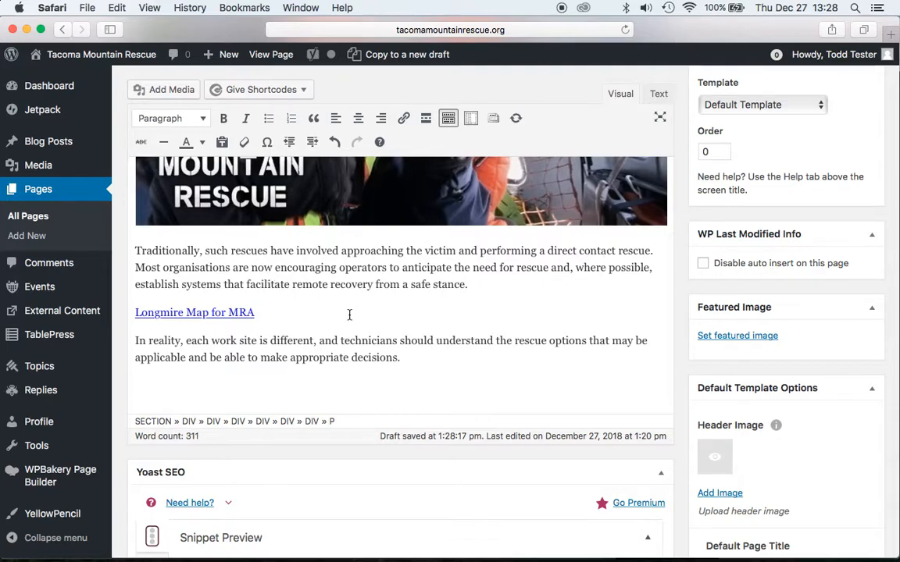
scroll(420, 353, up, 3)
scroll(424, 360, up, 9)
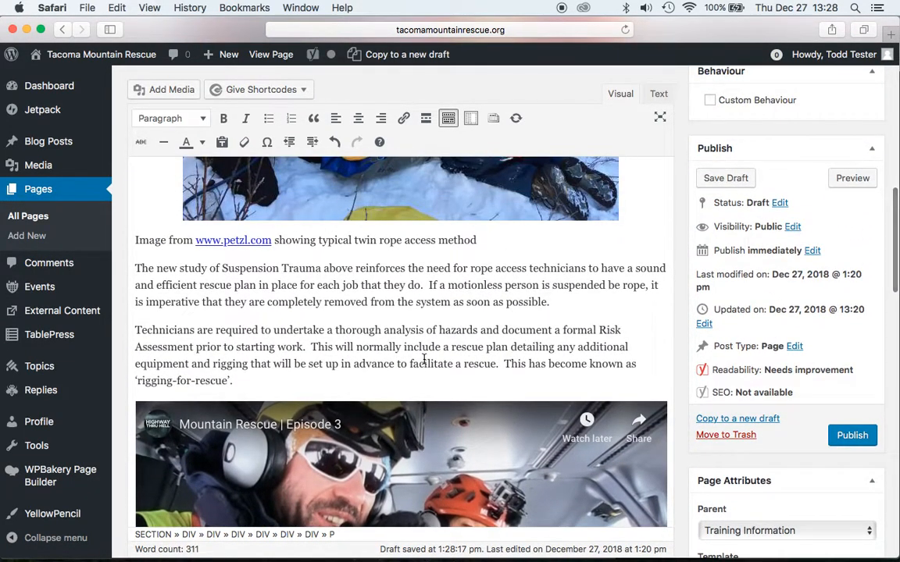
scroll(424, 359, down, 9)
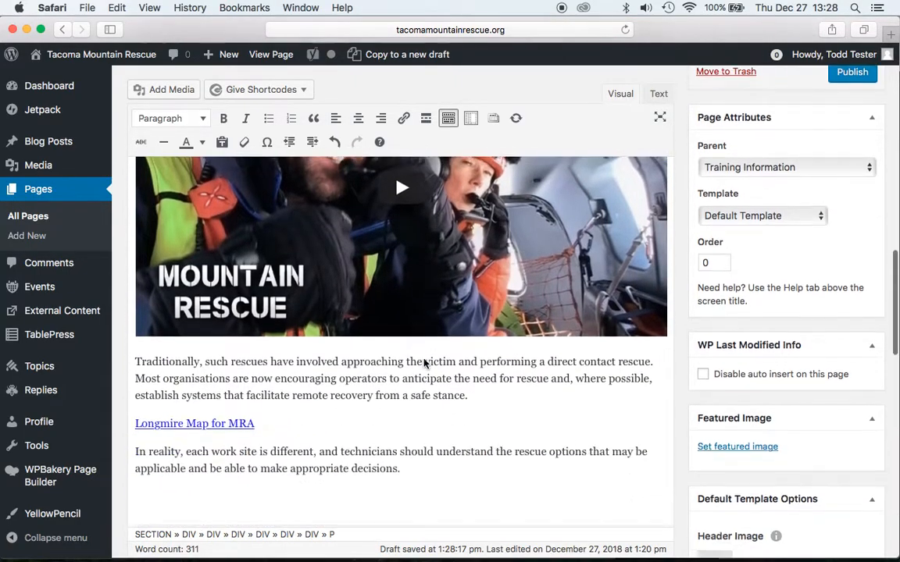
scroll(424, 362, up, 15)
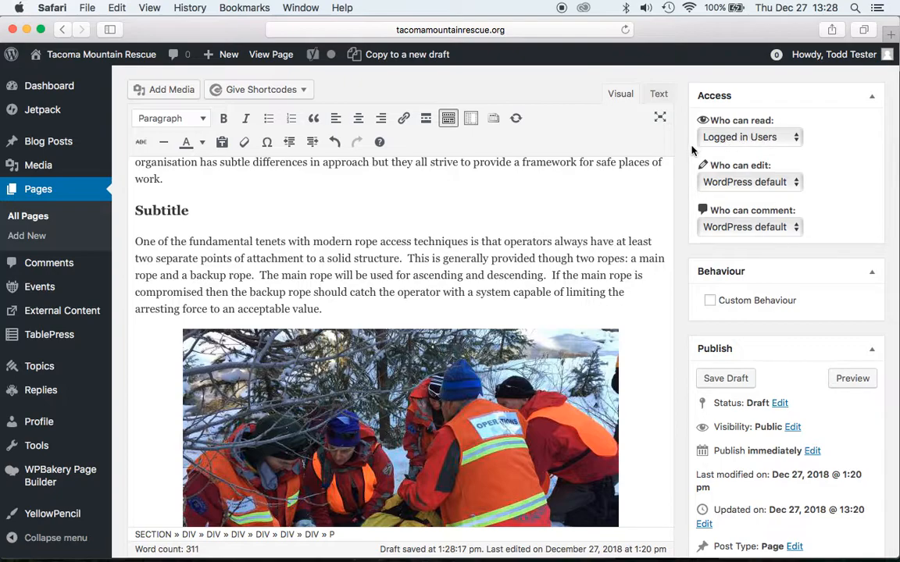
scroll(692, 150, down, 5)
scroll(692, 150, up, 3)
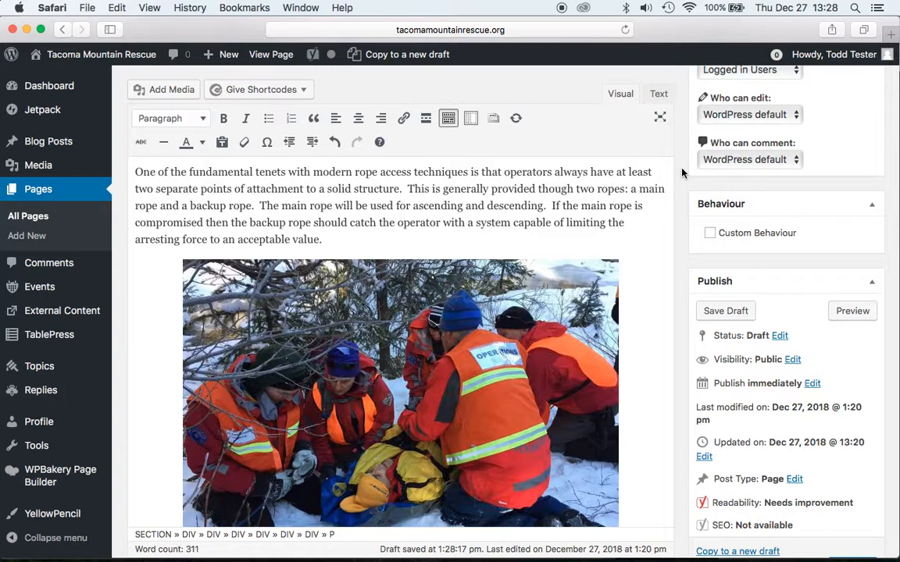
scroll(682, 171, down, 1)
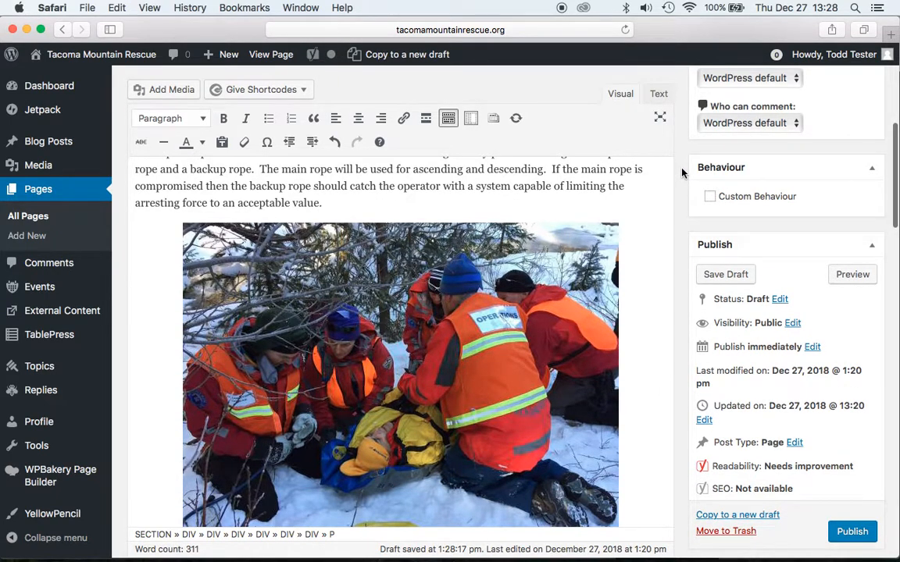
scroll(681, 172, down, 2)
scroll(682, 172, down, 1)
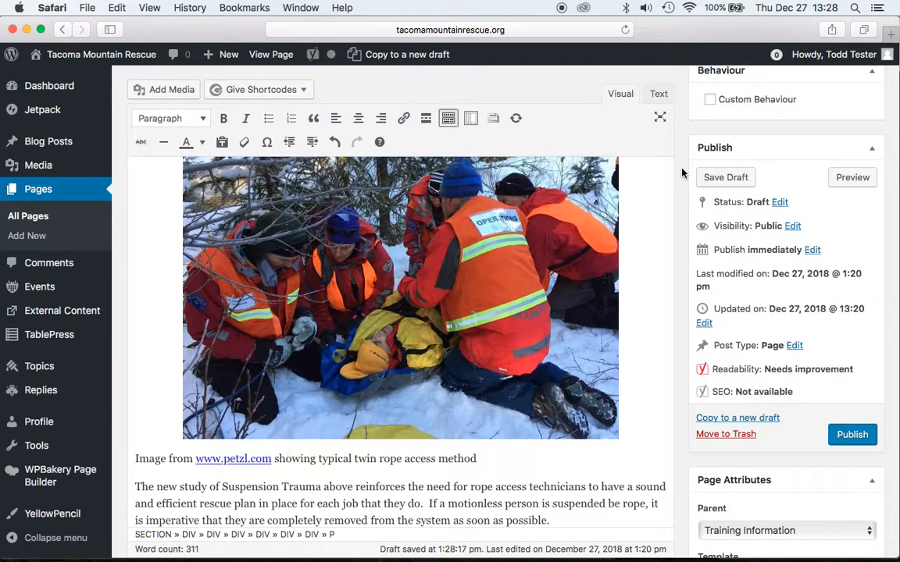
scroll(682, 172, down, 2)
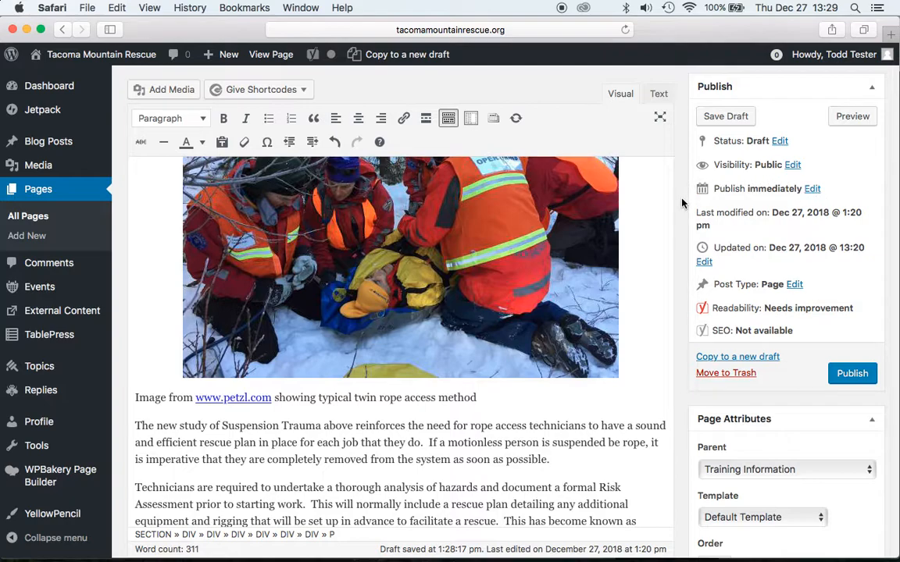
scroll(682, 203, down, 2)
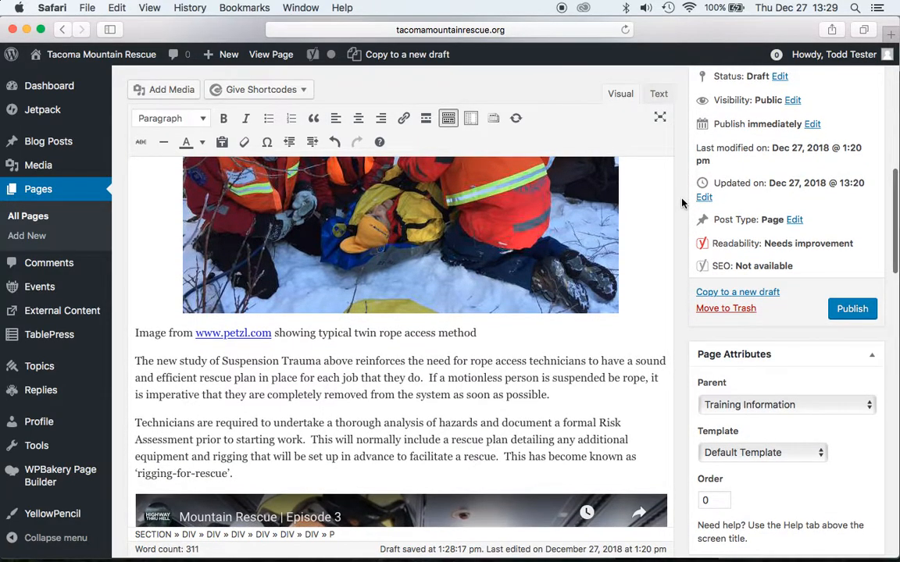
scroll(682, 203, down, 5)
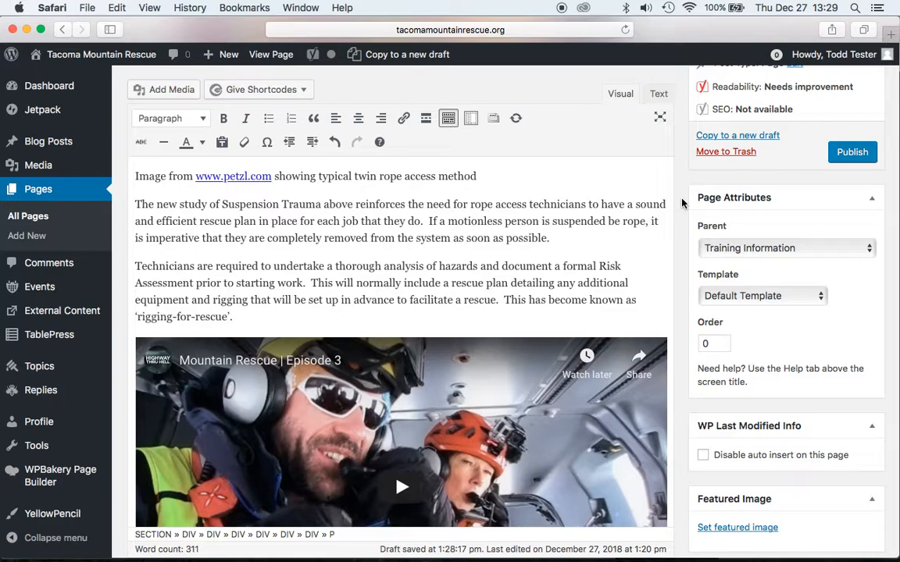
scroll(682, 203, down, 2)
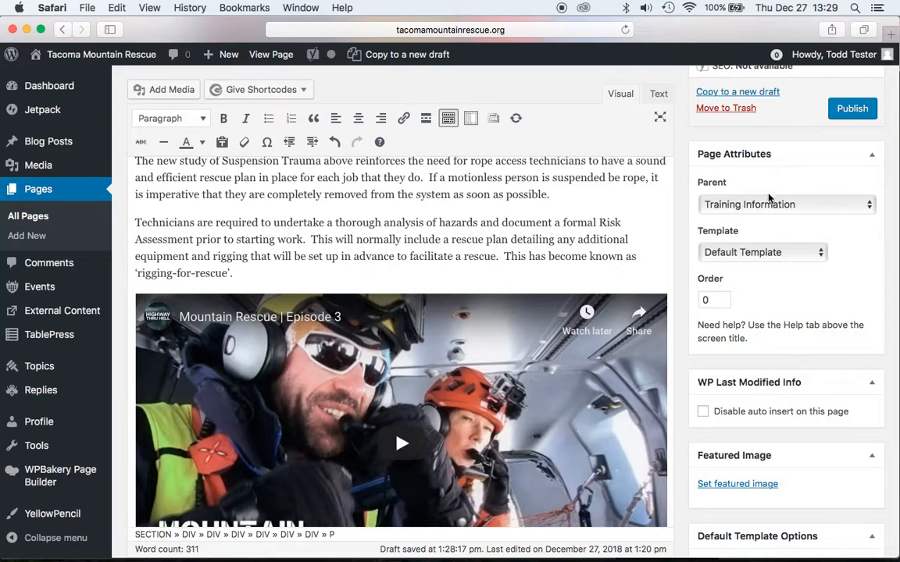
Check that Training Information is the page's parent, and review the template, featured image, SEO and access settings along with the page content.
click(758, 204)
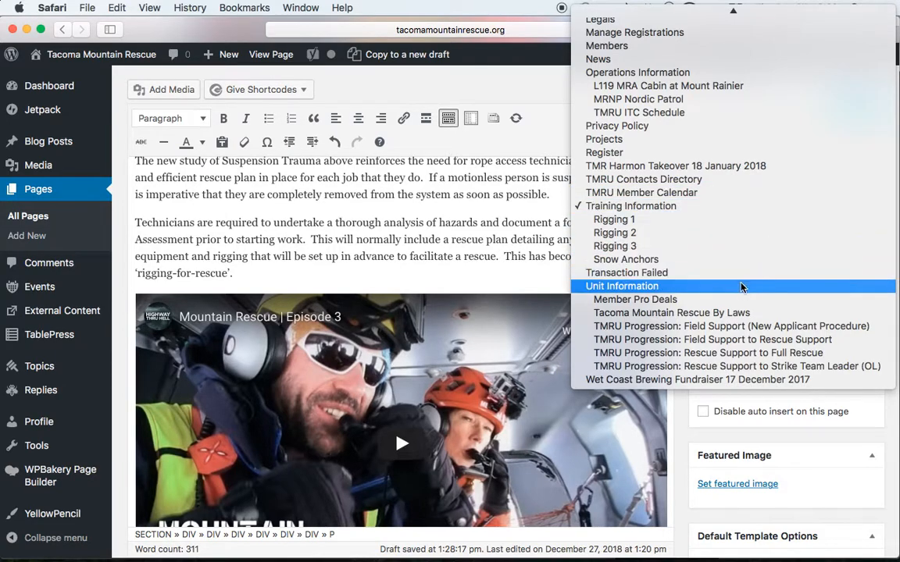
click(723, 205)
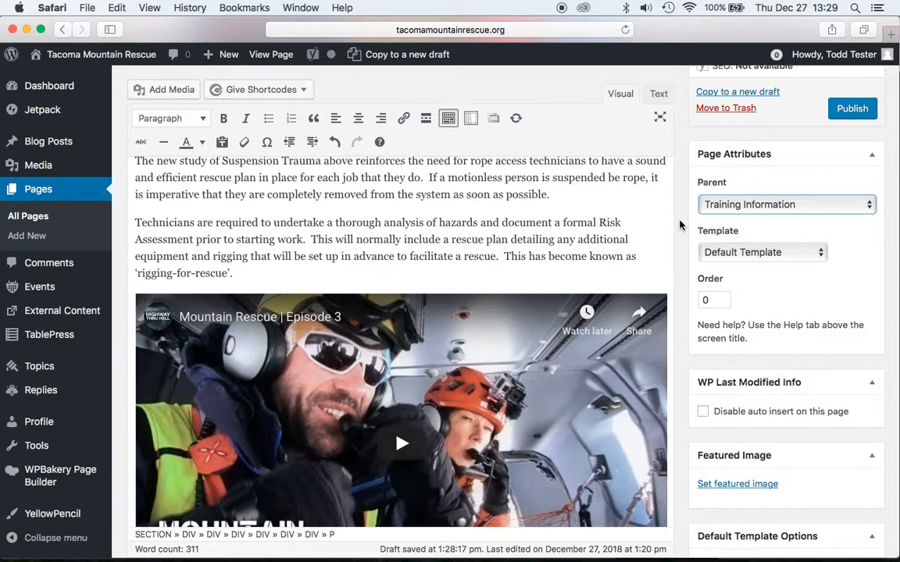
scroll(679, 224, down, 2)
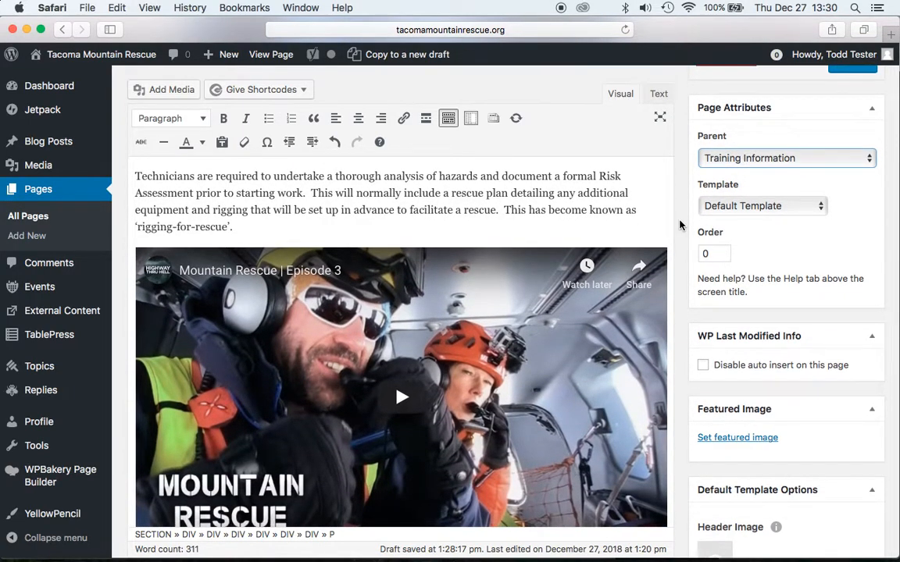
scroll(679, 225, up, 5)
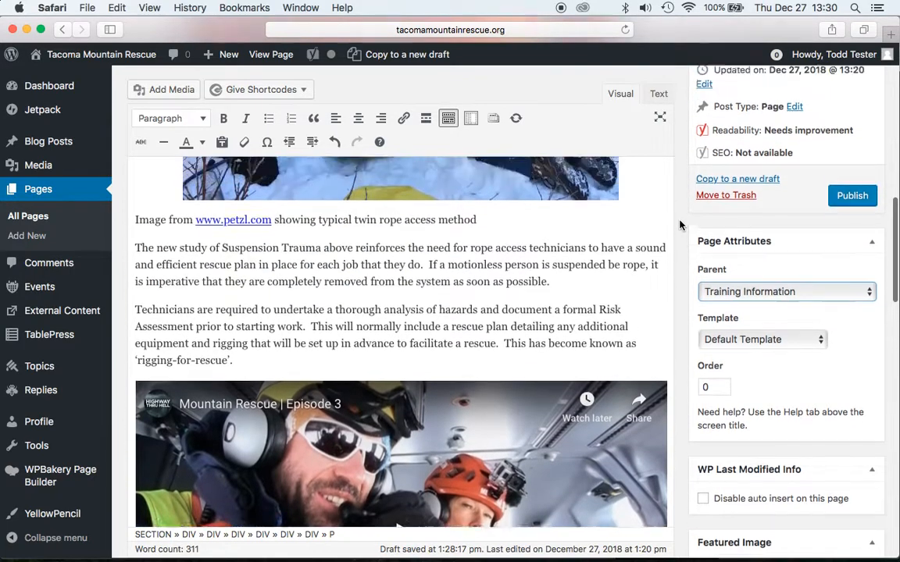
scroll(679, 224, down, 4)
scroll(680, 225, down, 7)
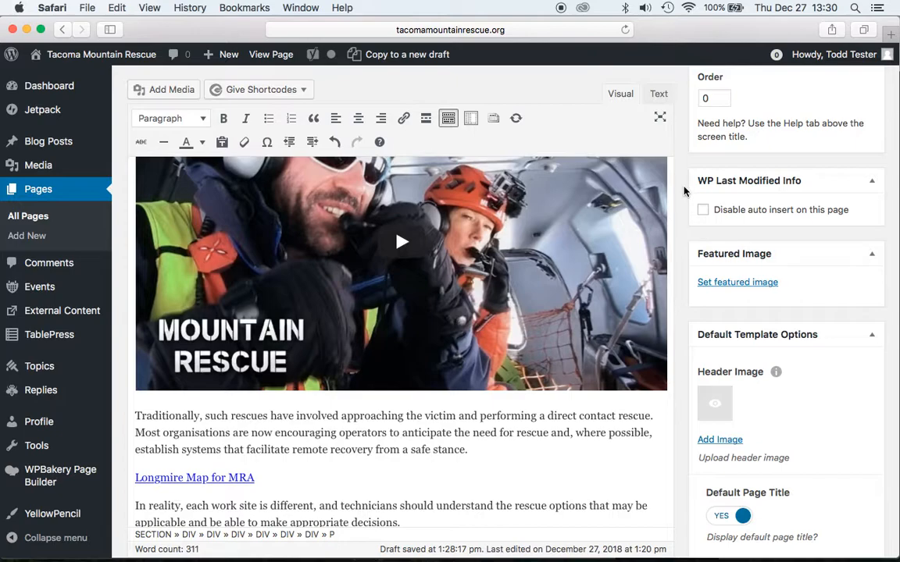
scroll(684, 190, down, 2)
scroll(684, 190, up, 2)
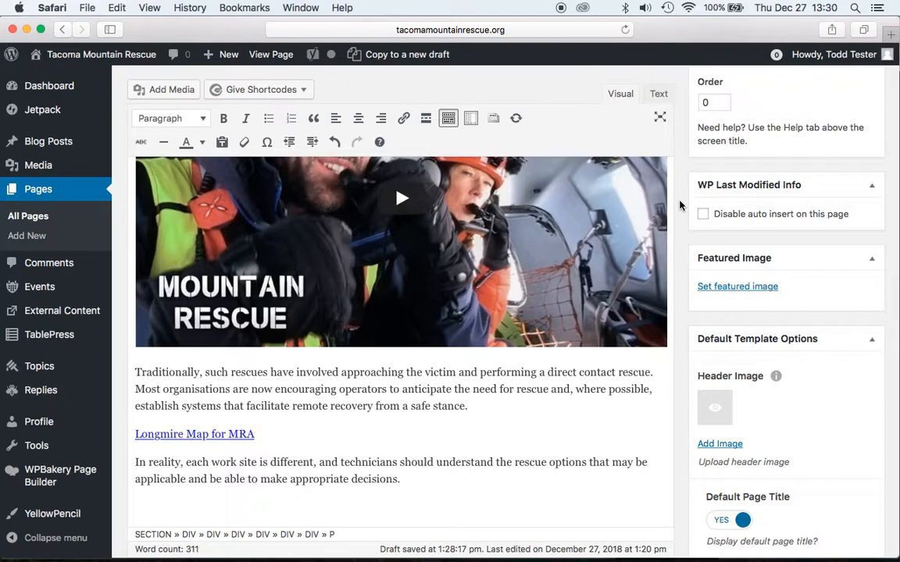
scroll(679, 205, down, 5)
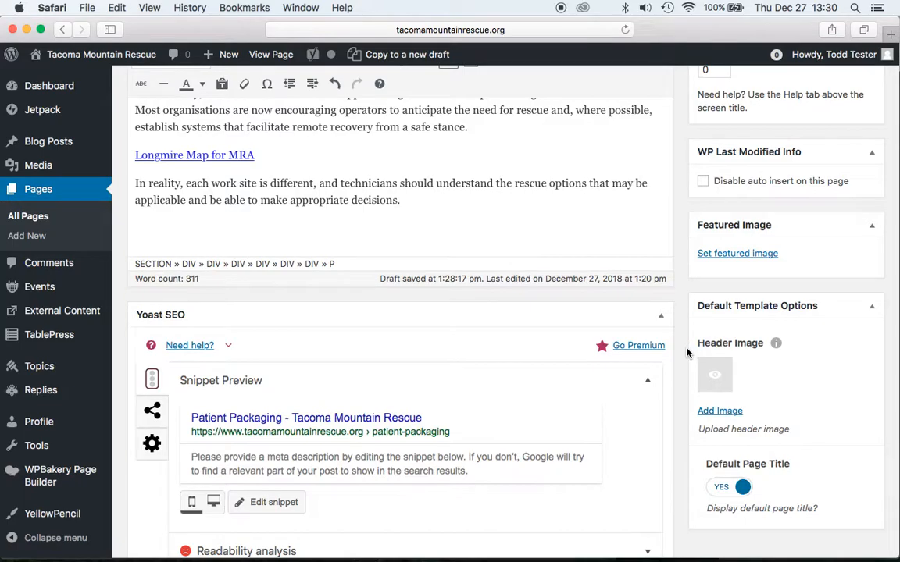
scroll(687, 353, down, 10)
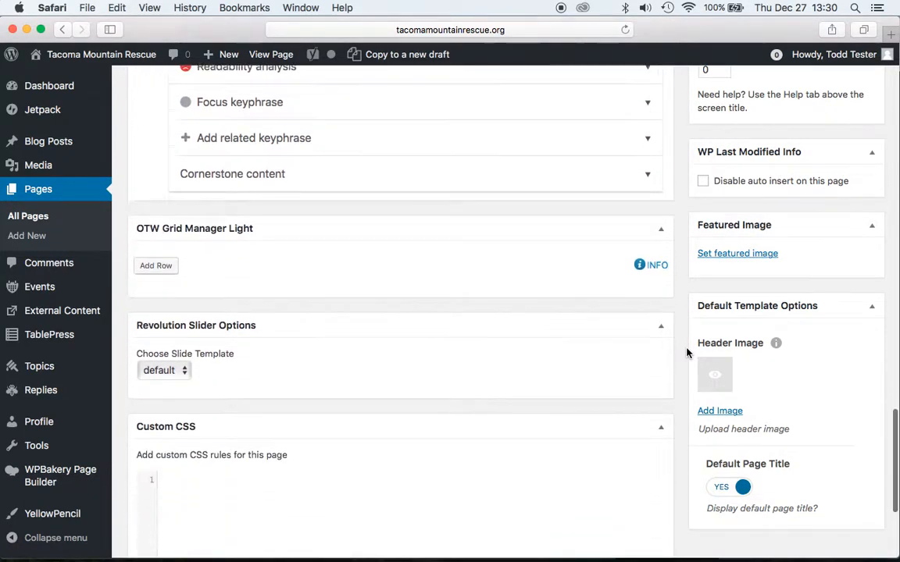
scroll(686, 353, up, 8)
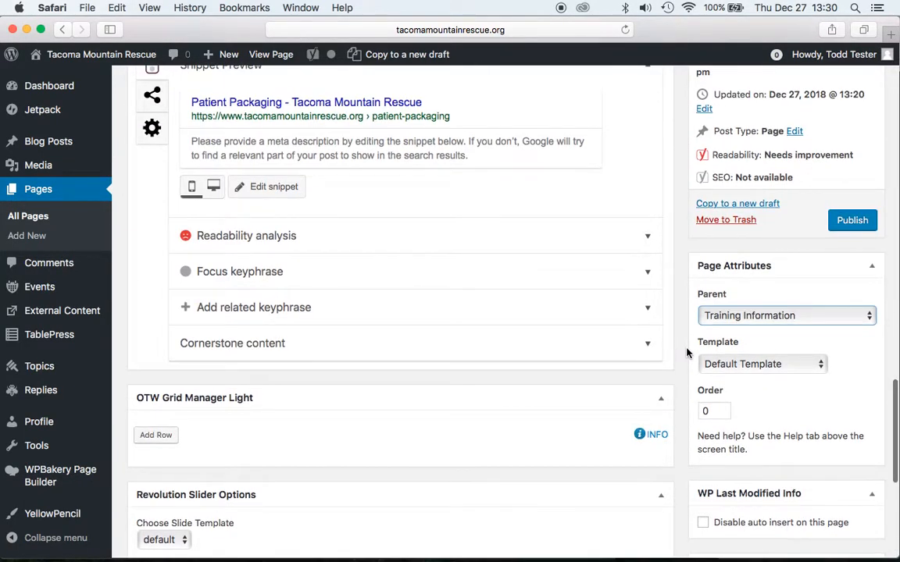
scroll(687, 353, up, 4)
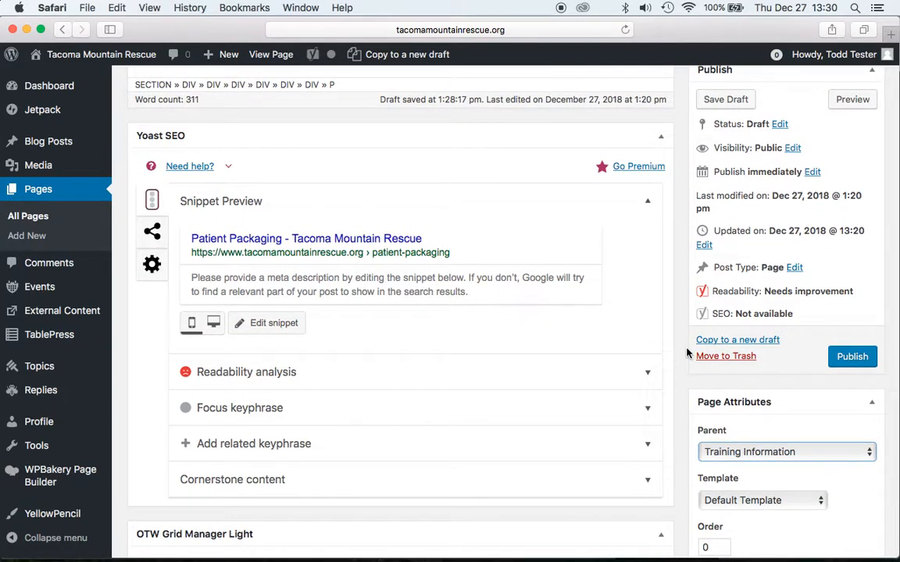
scroll(687, 353, up, 8)
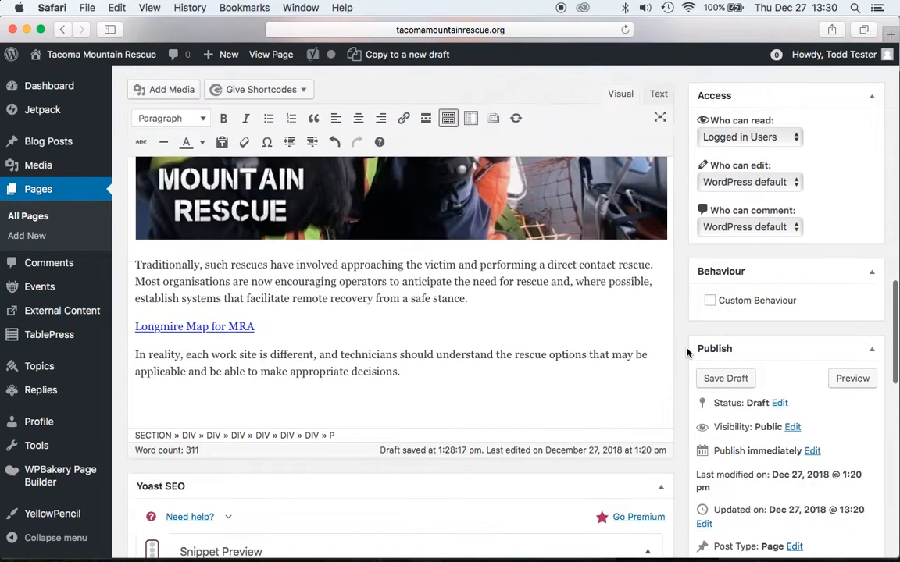
scroll(687, 353, up, 10)
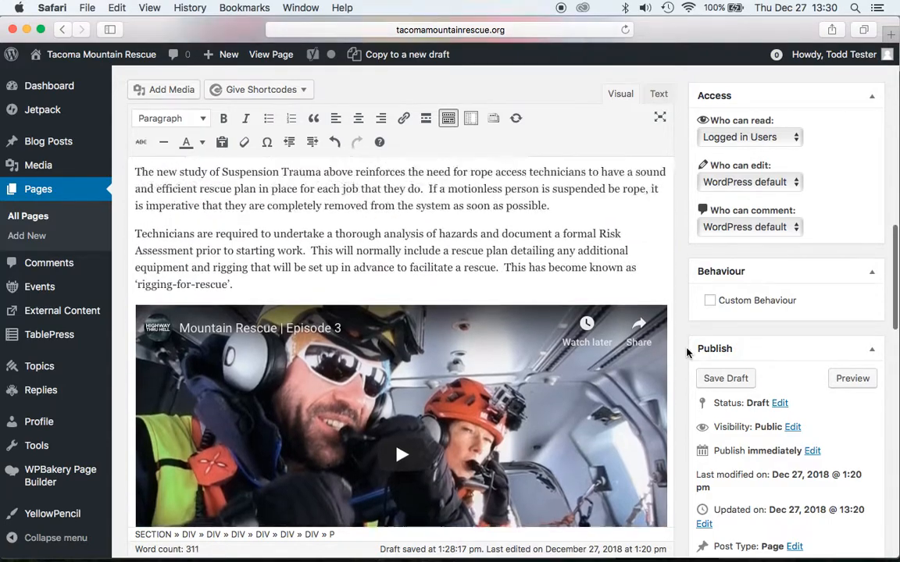
scroll(686, 353, up, 2)
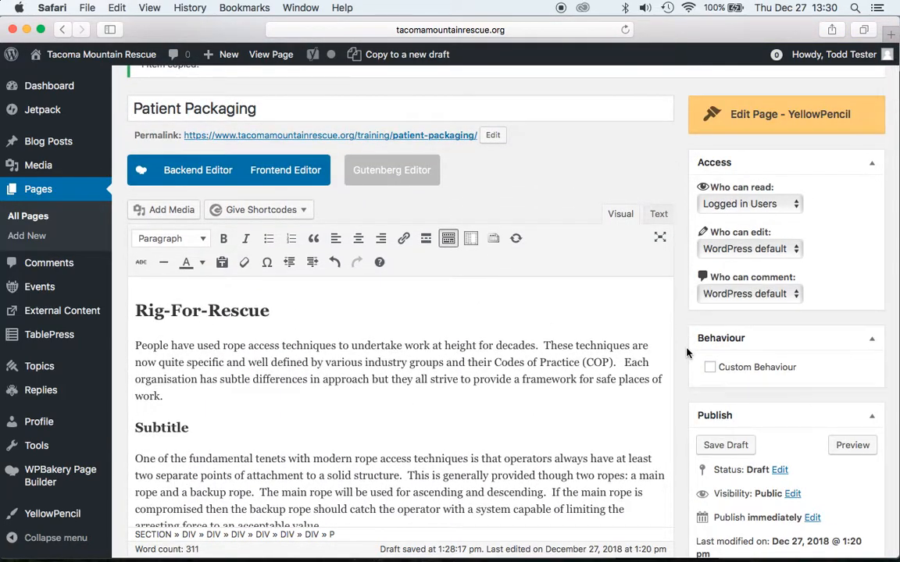
Publish the Patient Packaging page.
scroll(687, 353, down, 6)
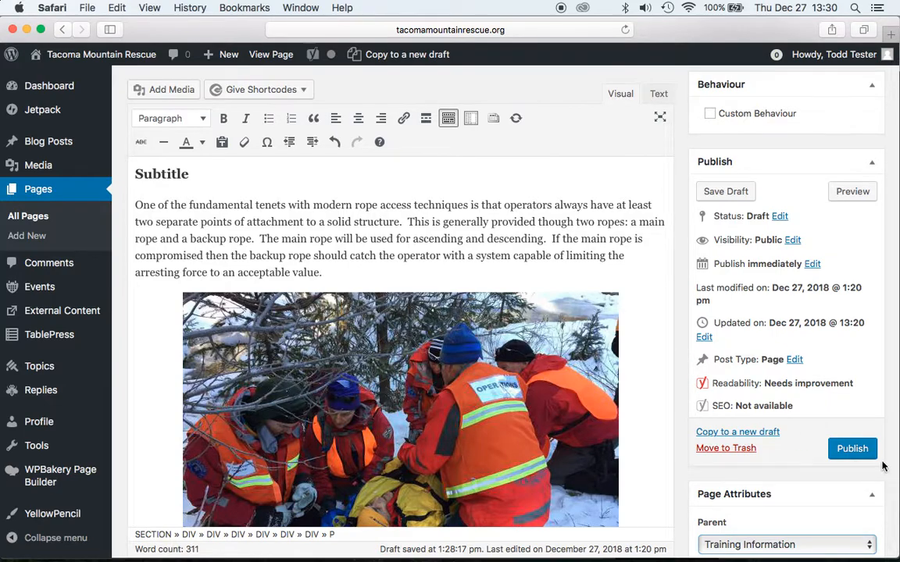
click(855, 450)
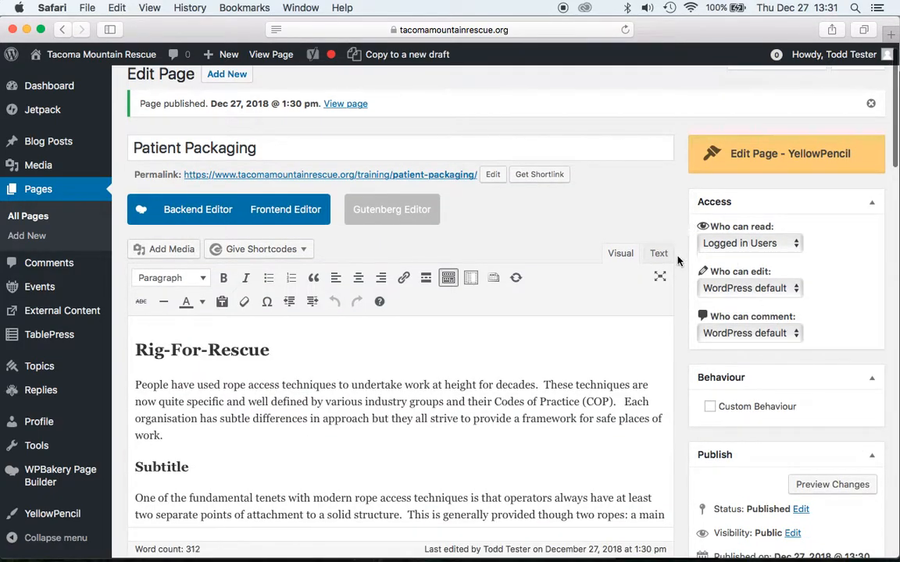
Delete the word "main" from "The main rope will be used for ascending and descending" under Subtitle, and update the page.
scroll(682, 269, down, 5)
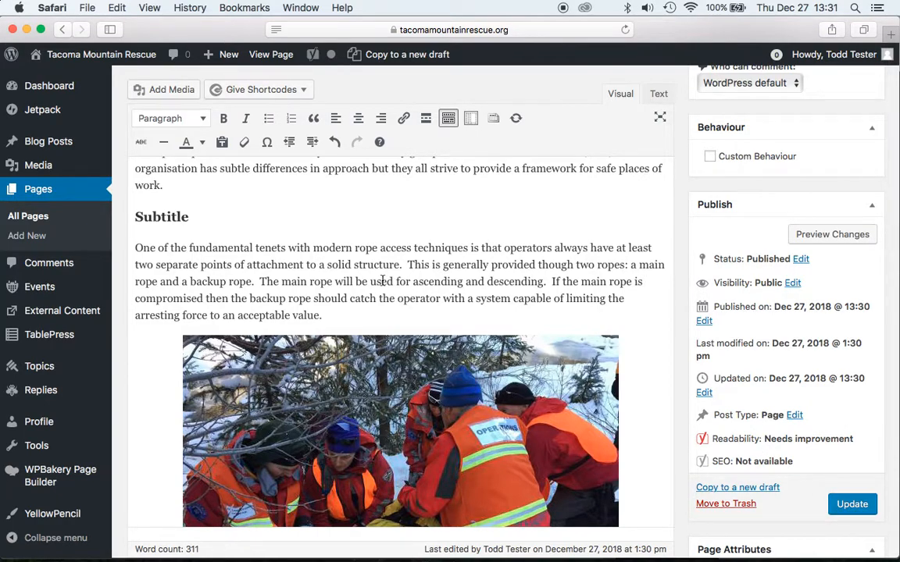
double_click(297, 280)
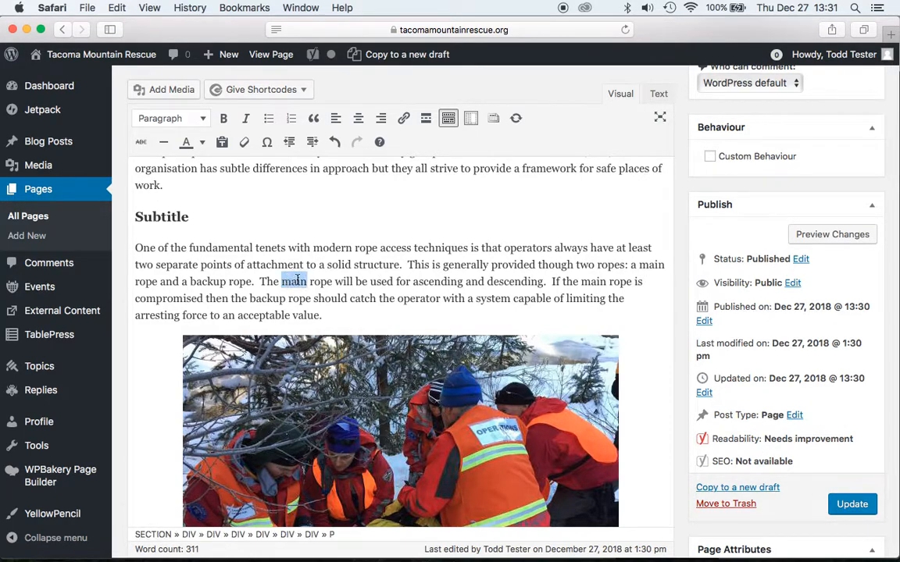
key(BackSpace)
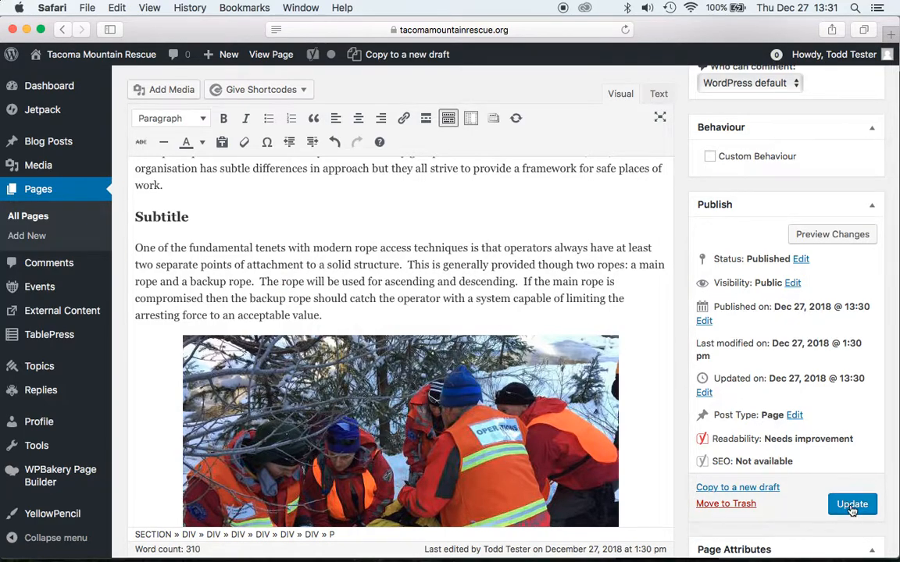
click(852, 505)
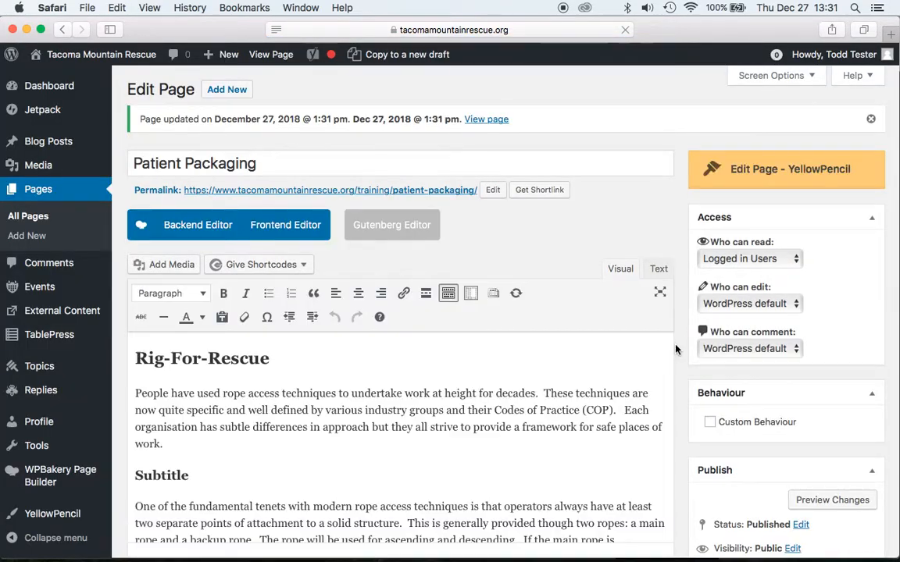
View the revision comparison for the Patient Packaging page and return to the editor without restoring anything.
scroll(676, 349, down, 8)
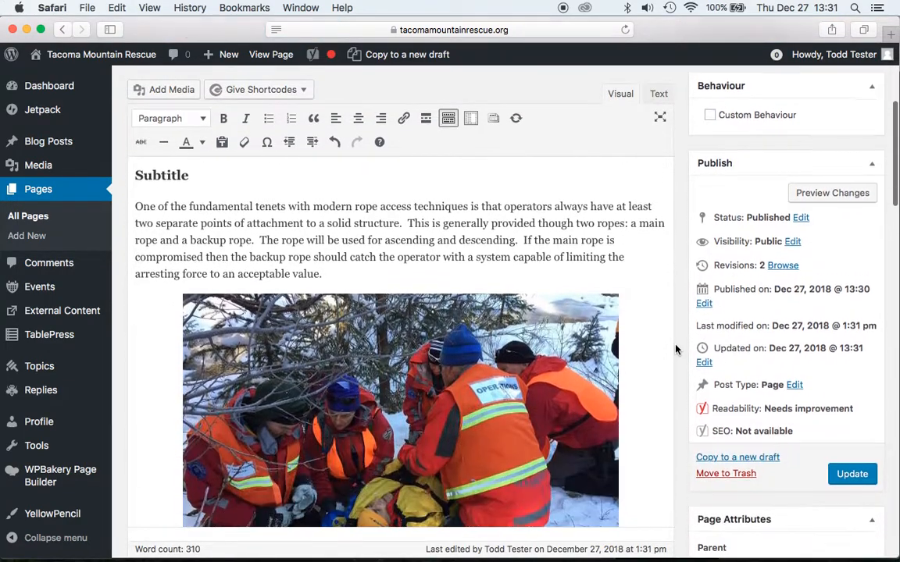
click(782, 266)
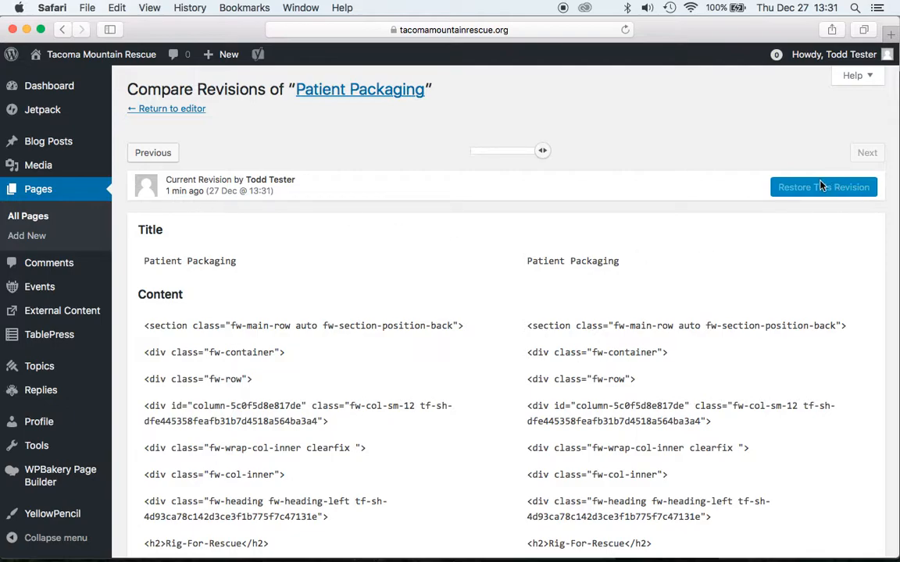
click(190, 112)
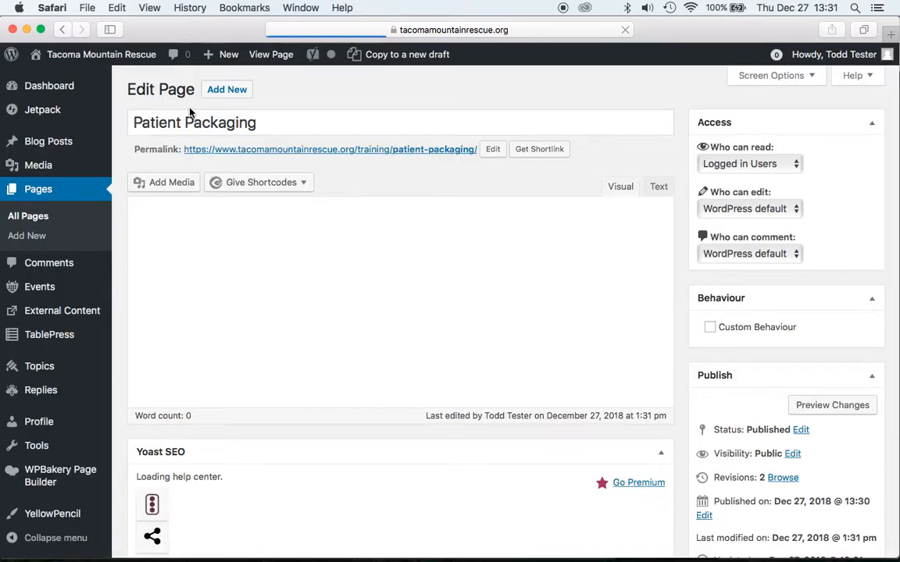
Open the published Patient Packaging page in a new browser tab and review its headings, text, image, embedded video and PDF link.
scroll(338, 178, down, 1)
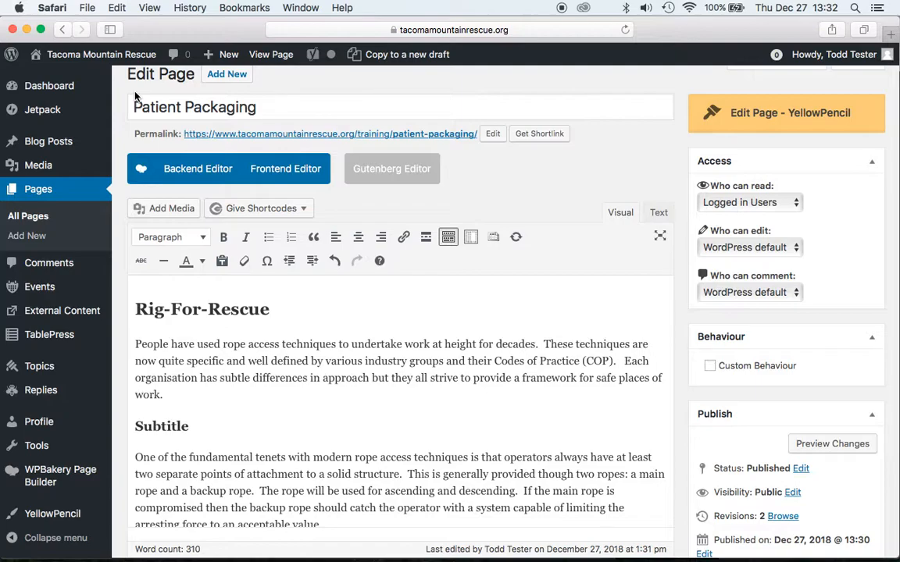
mouse_move(69, 63)
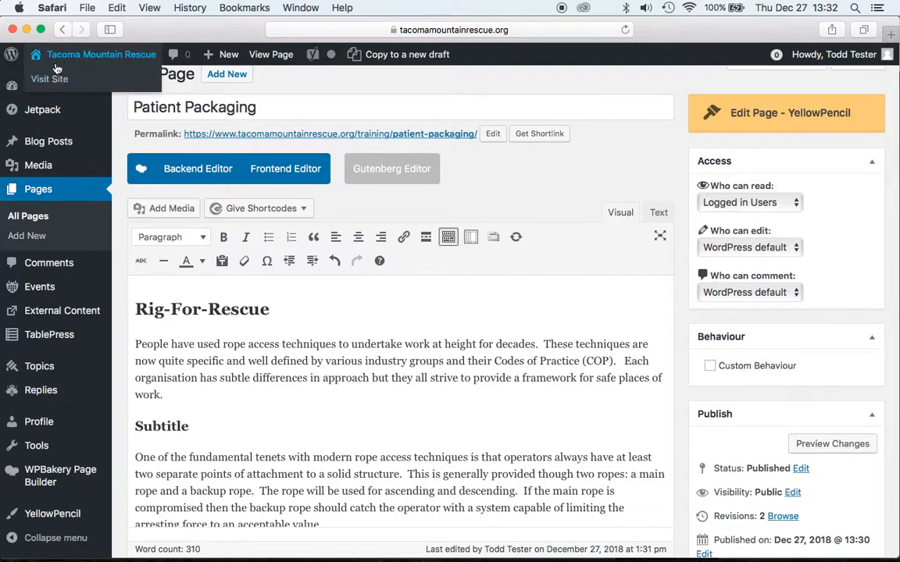
right_click(268, 55)
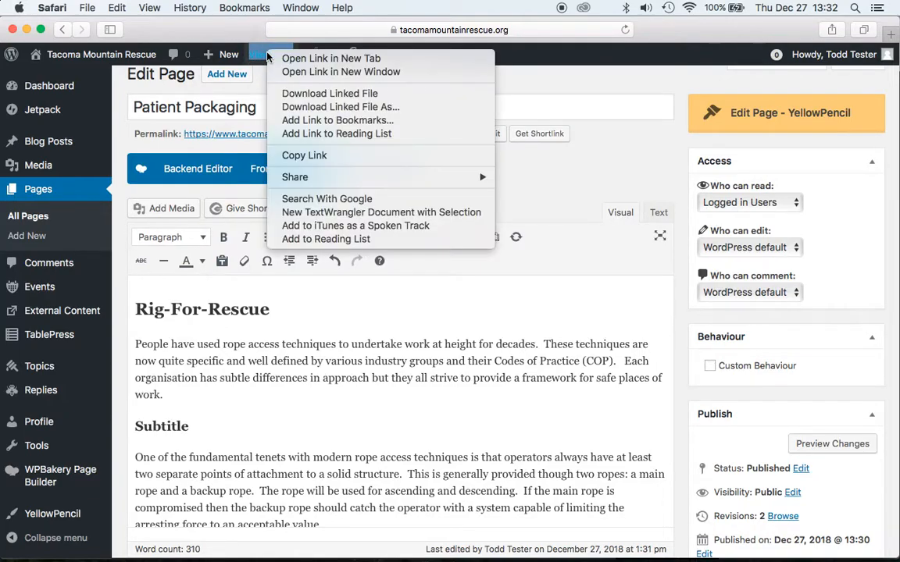
click(286, 59)
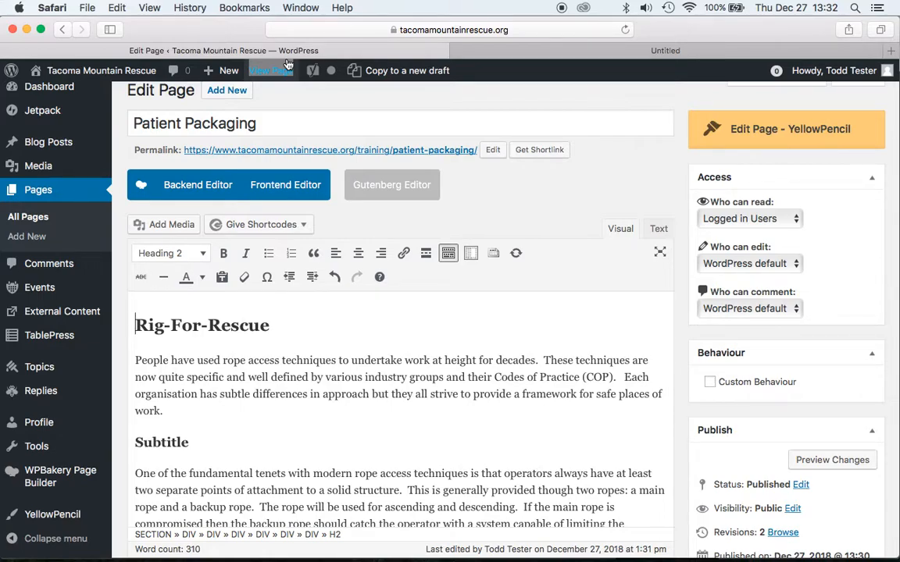
click(578, 51)
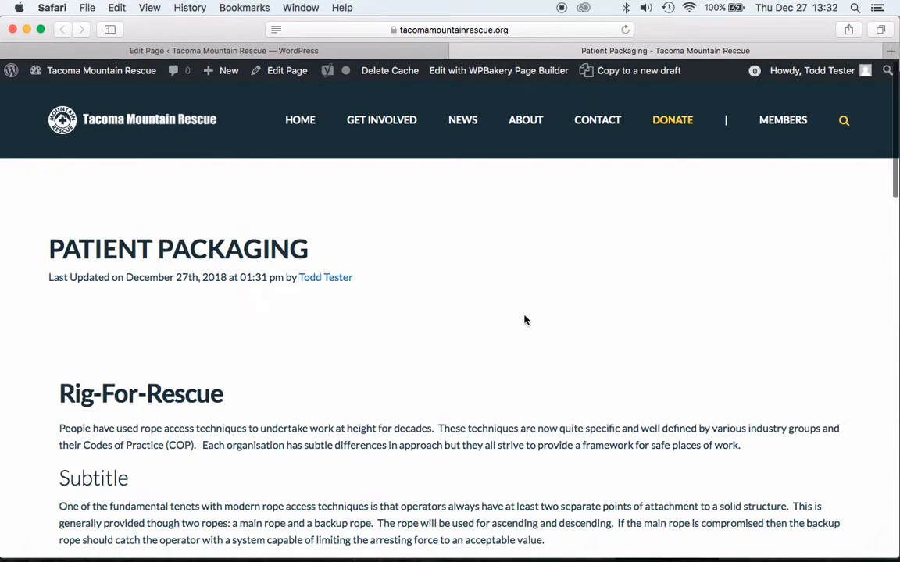
scroll(524, 318, down, 2)
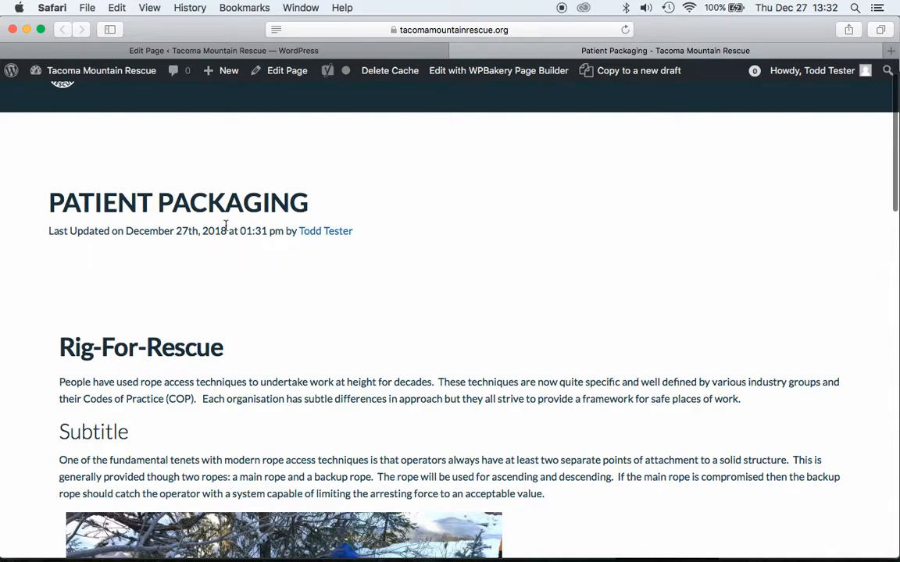
scroll(539, 288, down, 5)
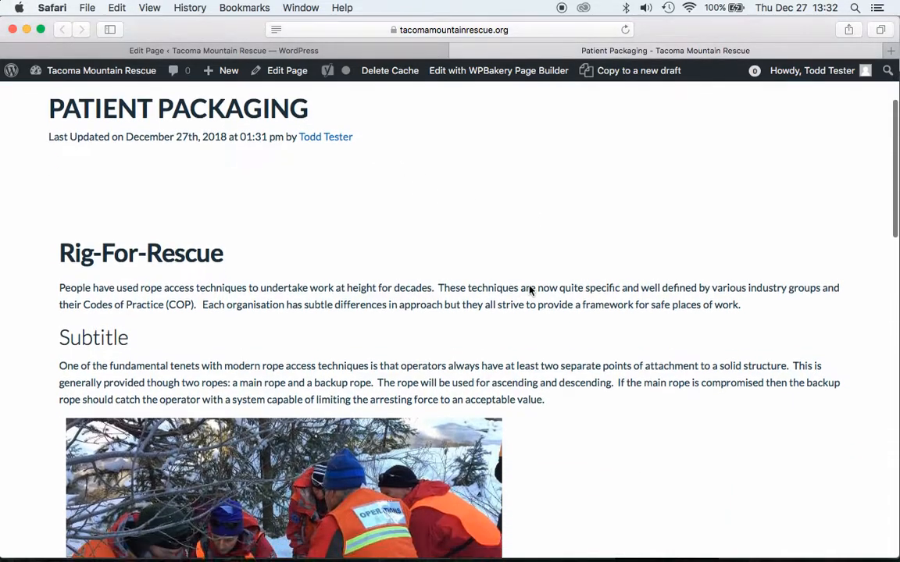
scroll(486, 295, down, 10)
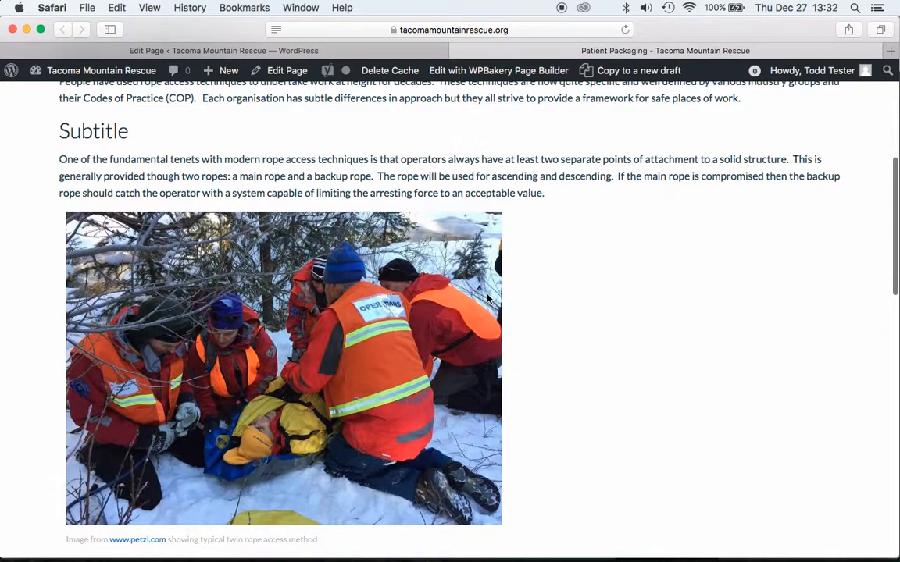
scroll(487, 299, down, 6)
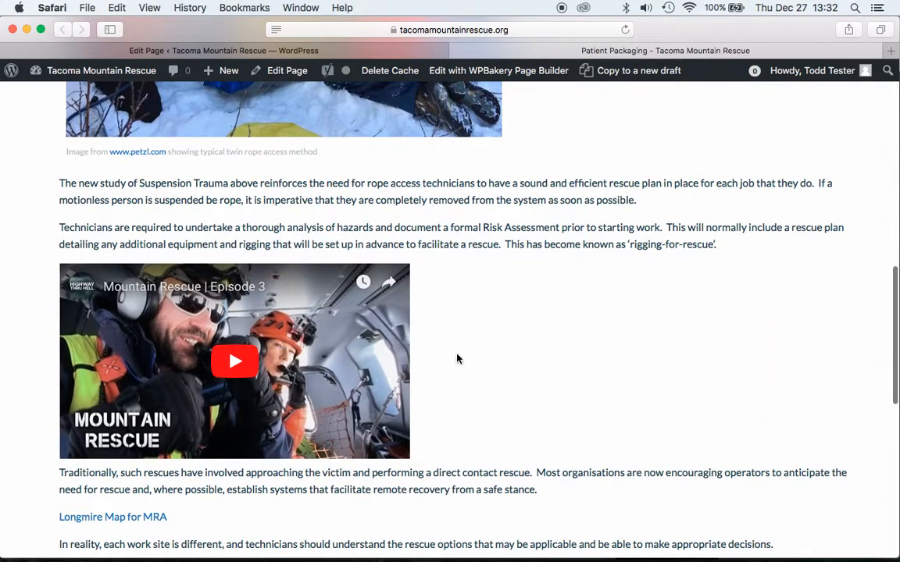
scroll(538, 335, down, 3)
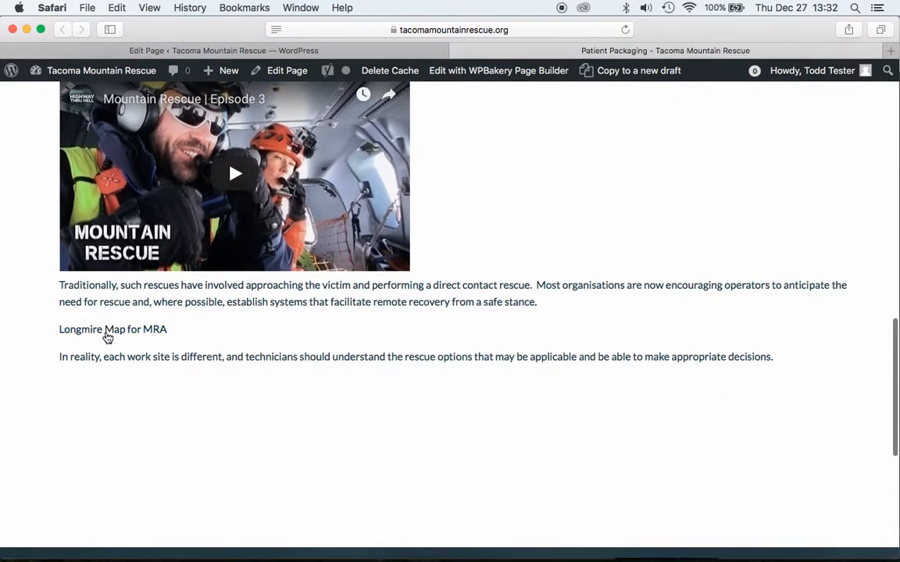
Test the Longmire Map for MRA link by opening its PDF, and return to the published page.
click(81, 330)
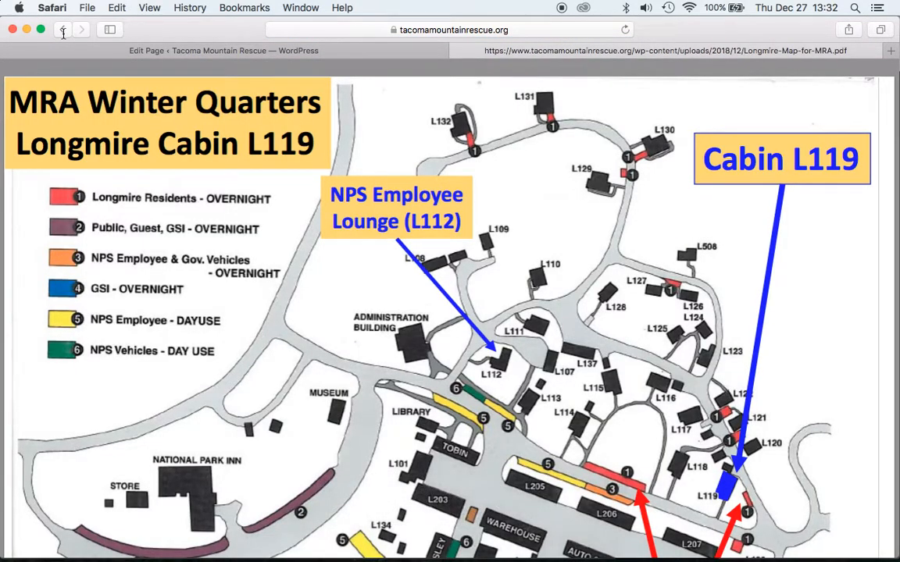
click(63, 31)
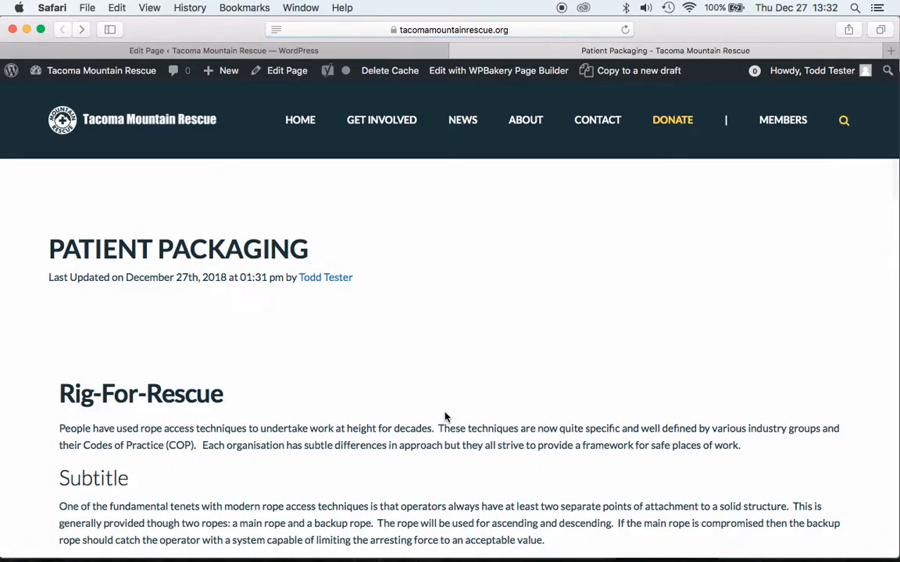
scroll(501, 318, down, 10)
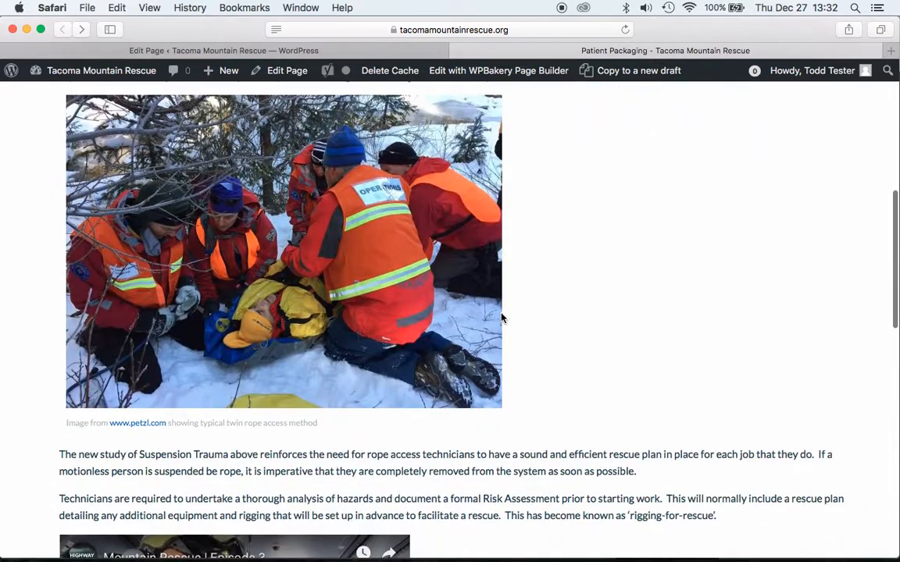
Review the rest of the published Patient Packaging page and open the members' Training Information page.
scroll(502, 318, down, 5)
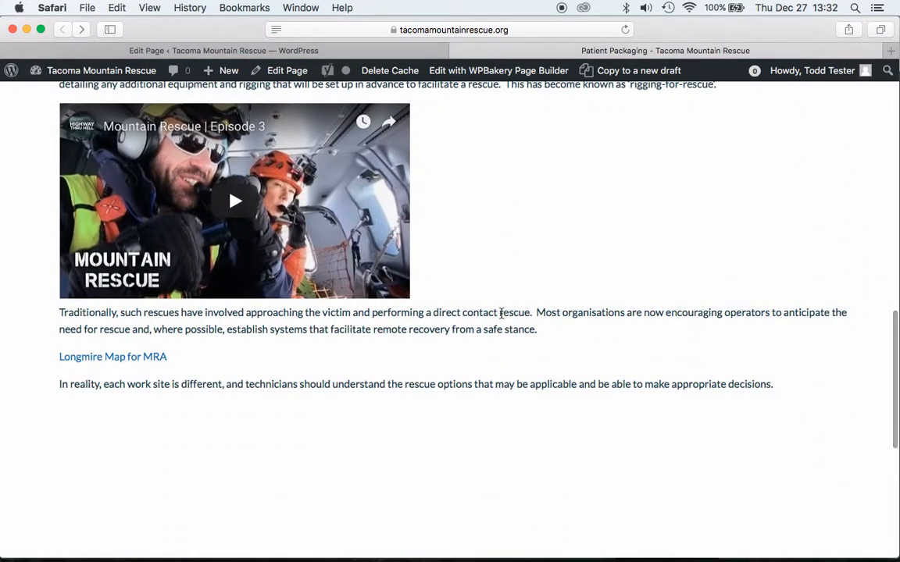
scroll(502, 318, up, 8)
scroll(501, 318, up, 10)
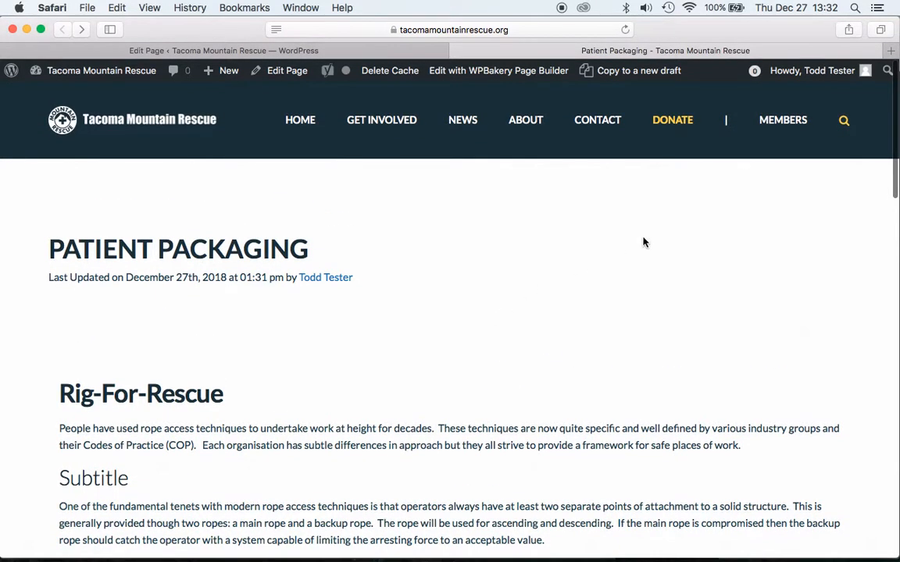
mouse_move(787, 121)
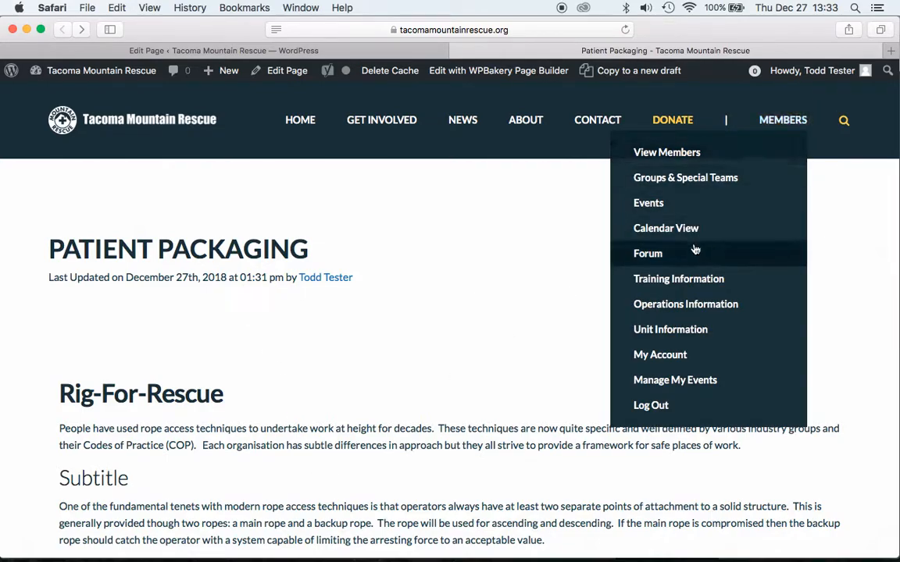
click(684, 281)
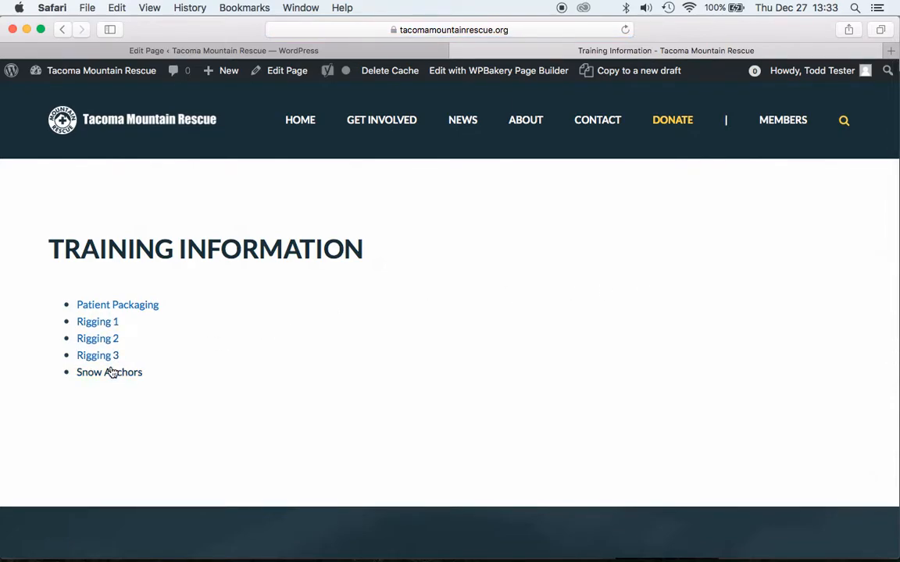
mouse_move(779, 125)
Set the Patient Packaging page's order to 6, update it, and reload the Training Information page to check the list order.
click(194, 49)
scroll(564, 335, down, 5)
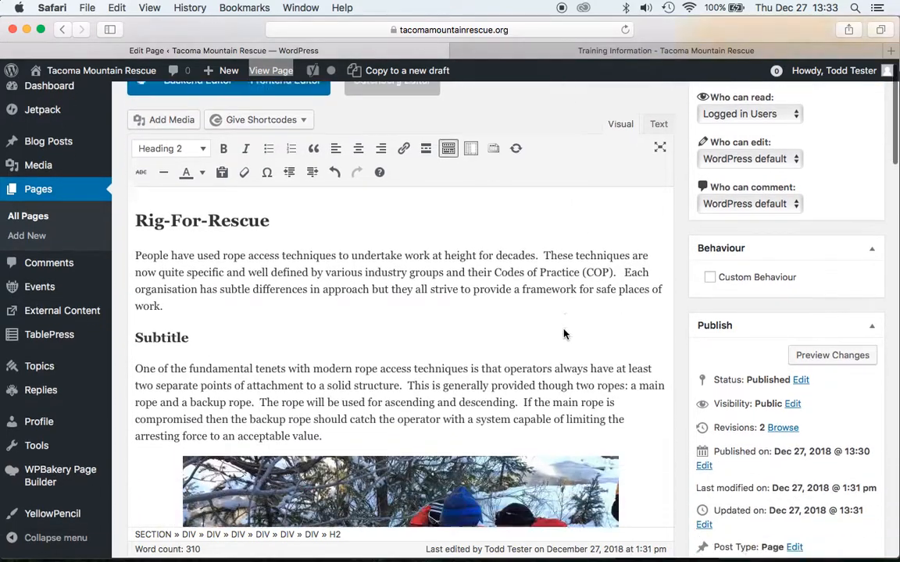
scroll(564, 335, down, 4)
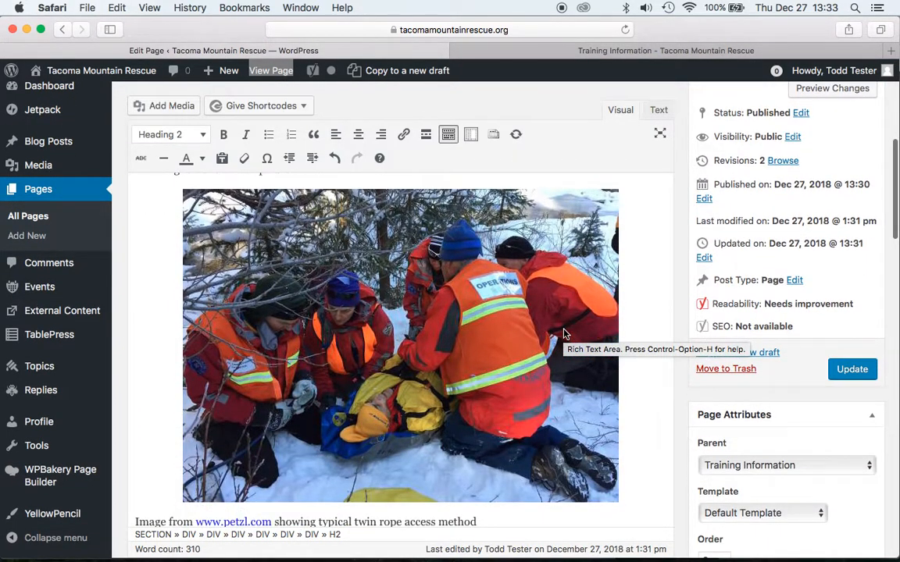
scroll(675, 290, down, 1)
scroll(675, 286, down, 3)
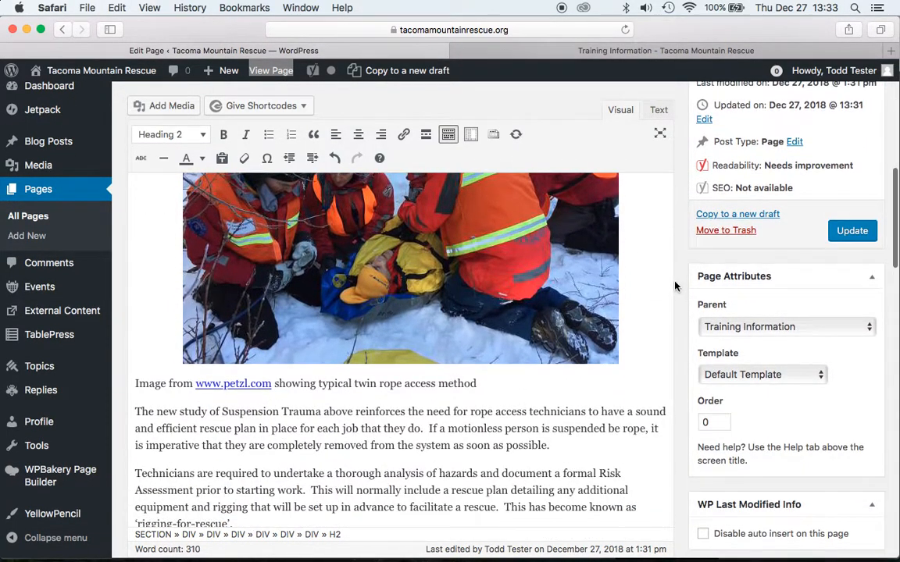
click(712, 422)
text(6)
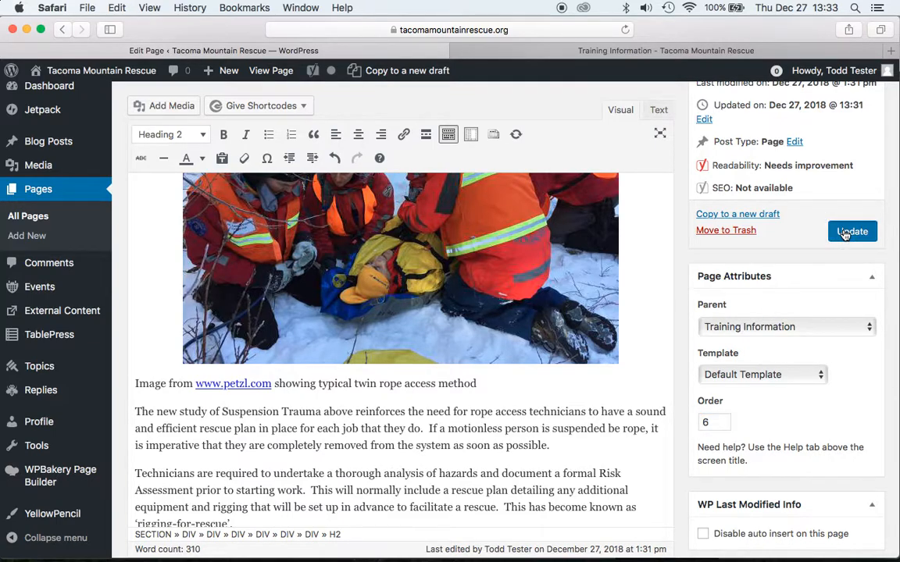
click(851, 232)
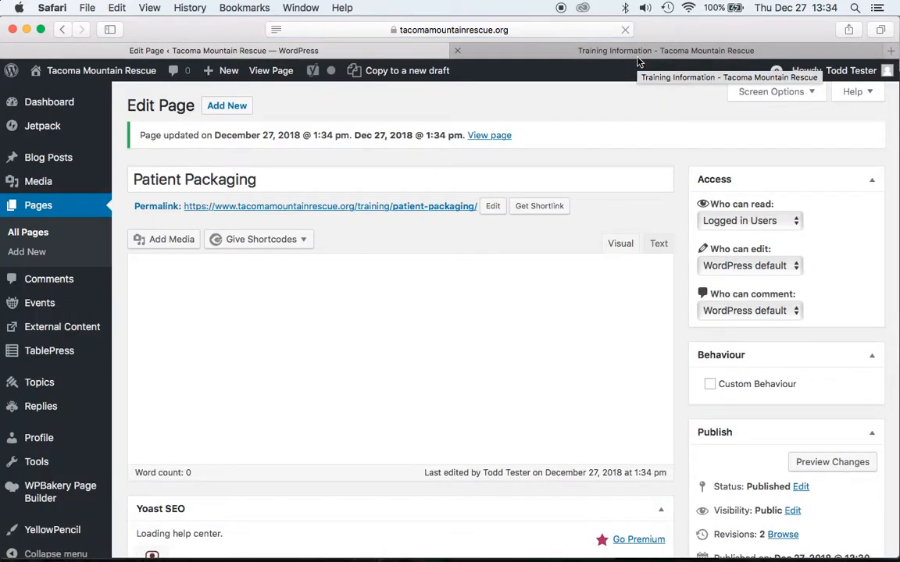
click(654, 51)
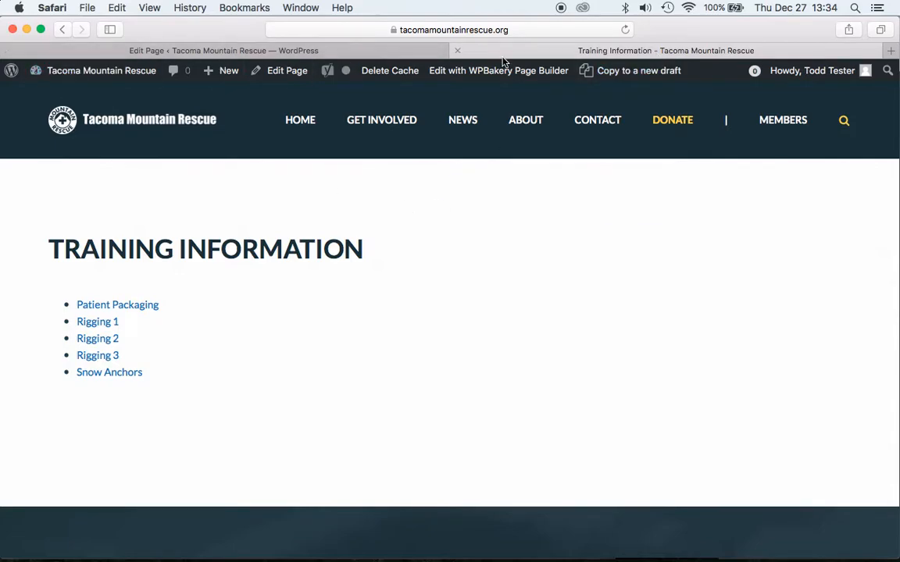
click(624, 31)
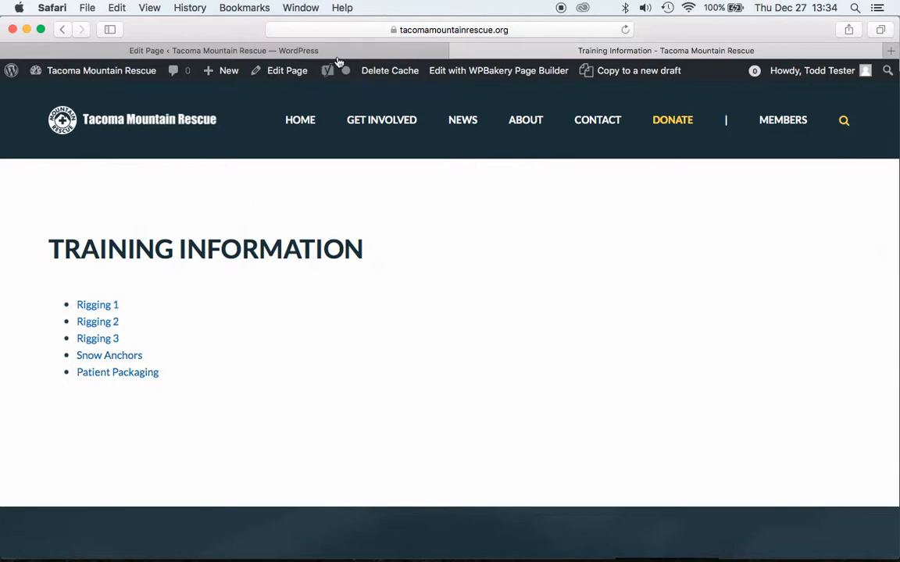
Set the Patient Packaging page's parent to Snow Anchors, update it, and reload the Training Information page to check the nesting.
click(277, 50)
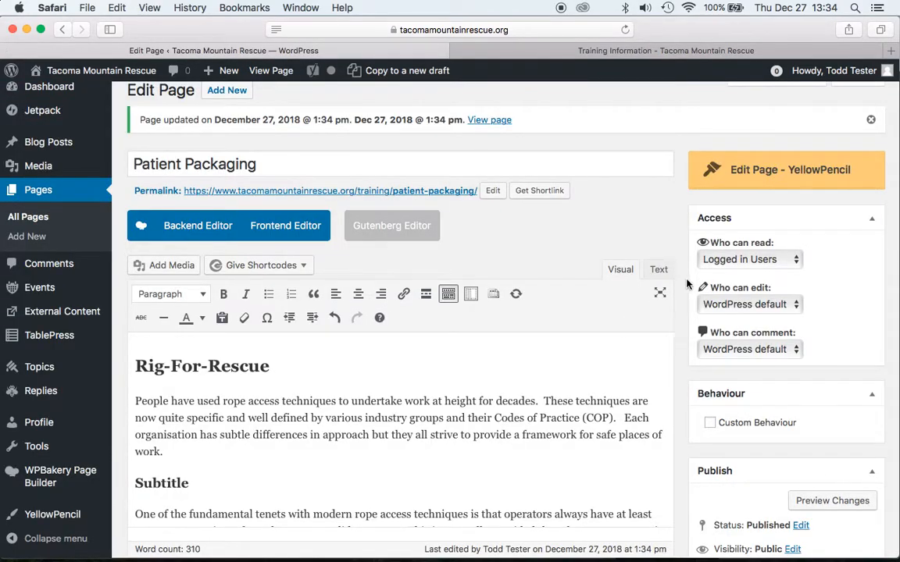
scroll(685, 278, down, 10)
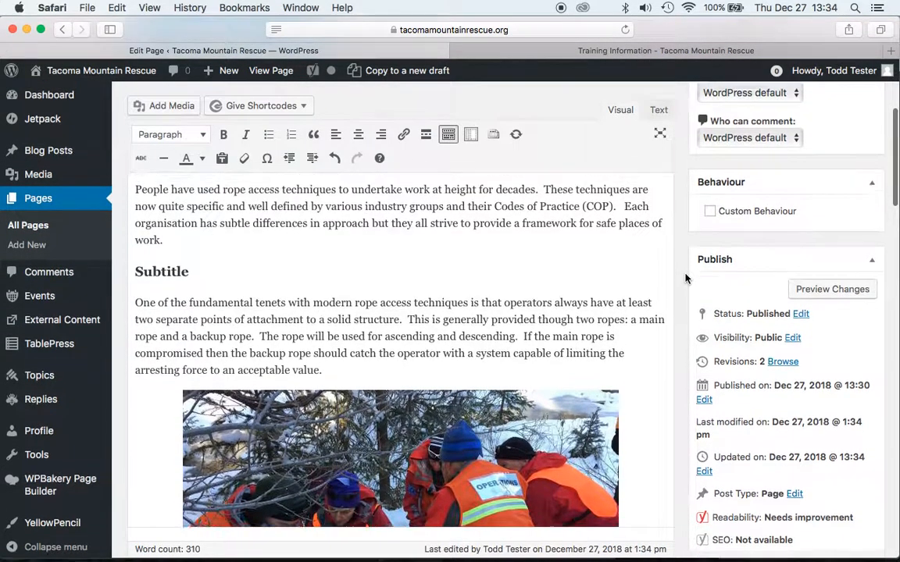
scroll(685, 278, down, 5)
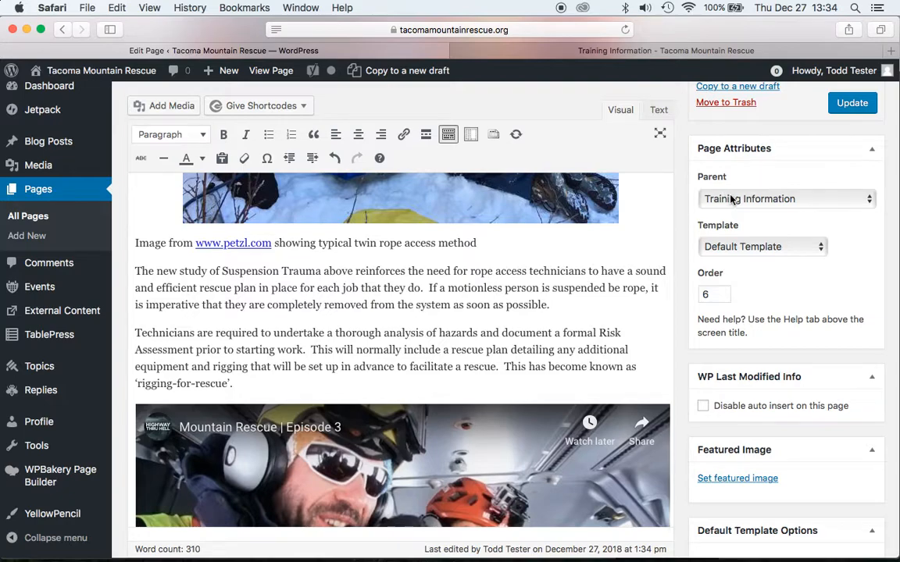
click(732, 200)
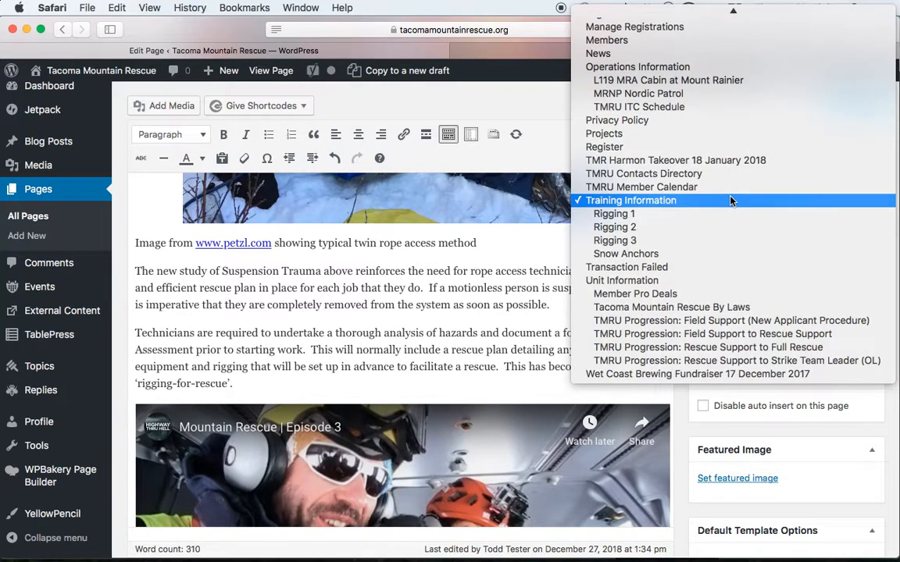
click(699, 253)
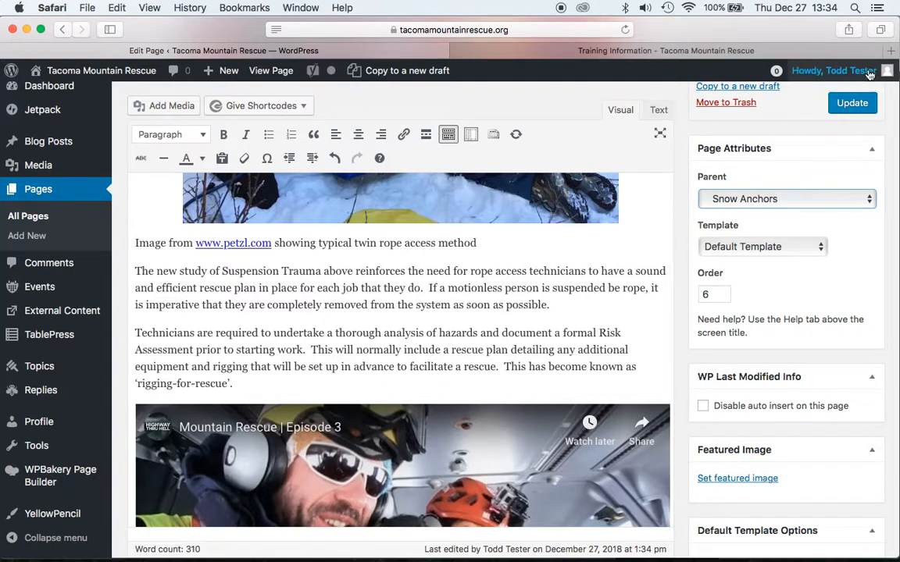
click(852, 103)
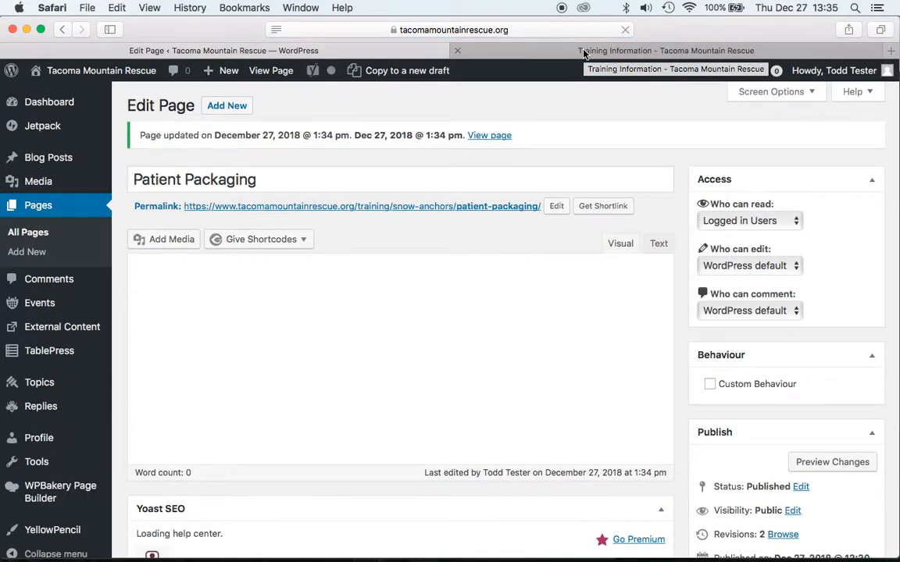
click(582, 52)
click(624, 30)
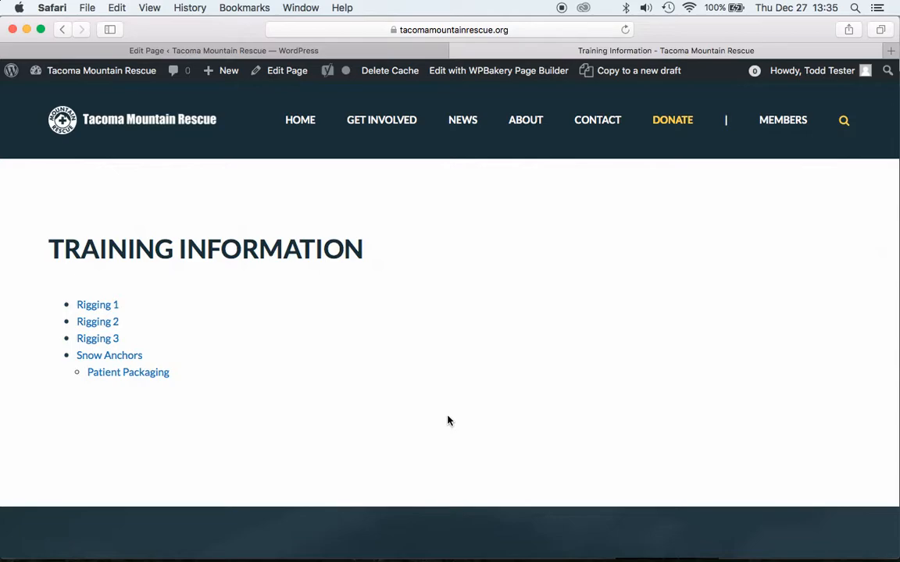
Set the Patient Packaging page's parent back to Training Information, update it, and reload the Training Information page.
click(251, 48)
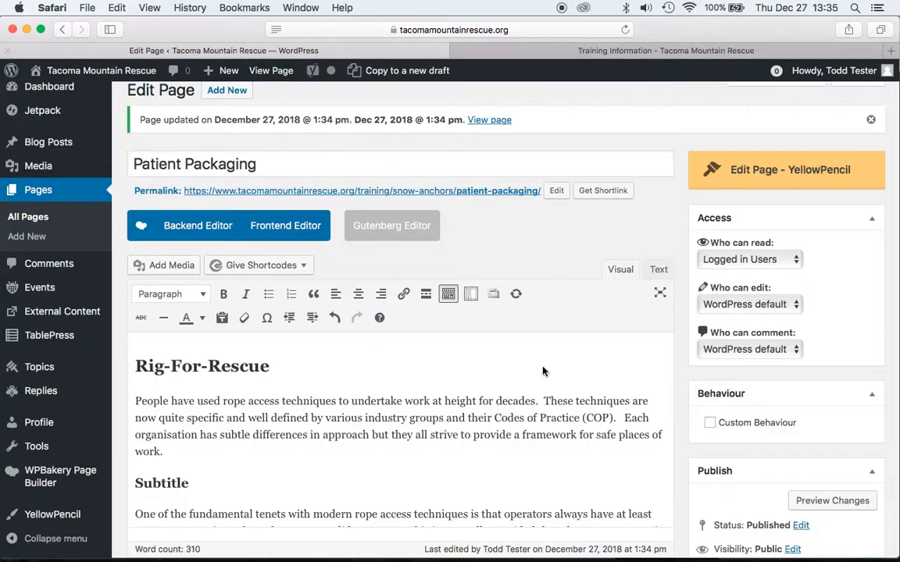
scroll(819, 402, down, 10)
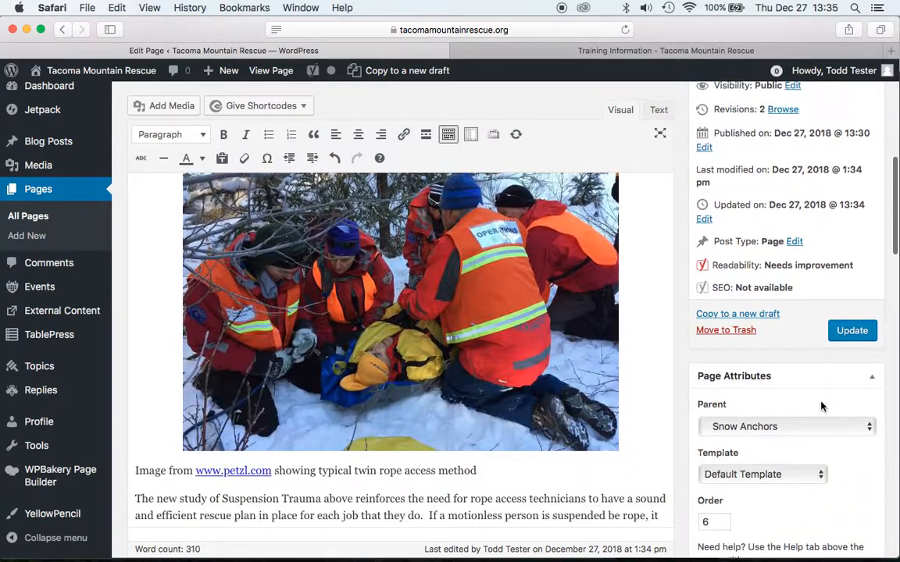
click(761, 427)
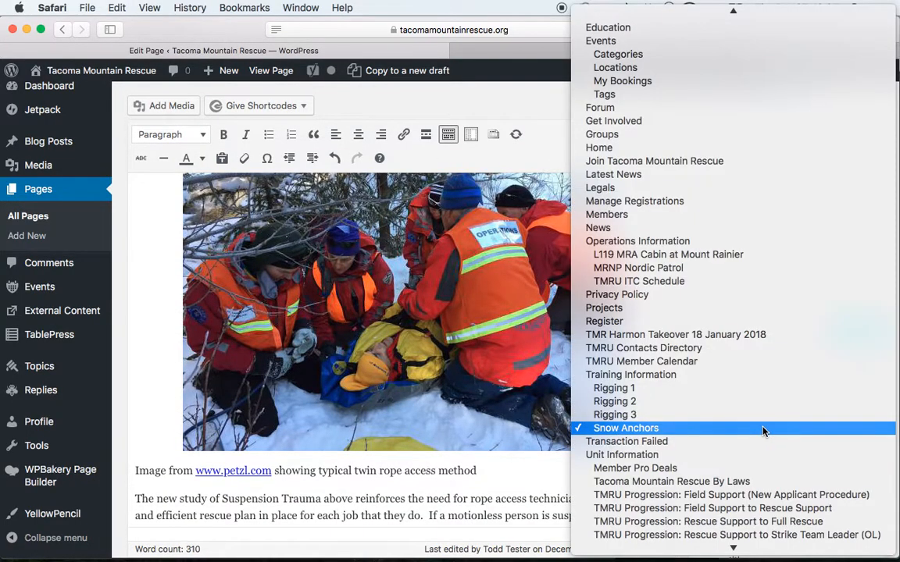
click(765, 376)
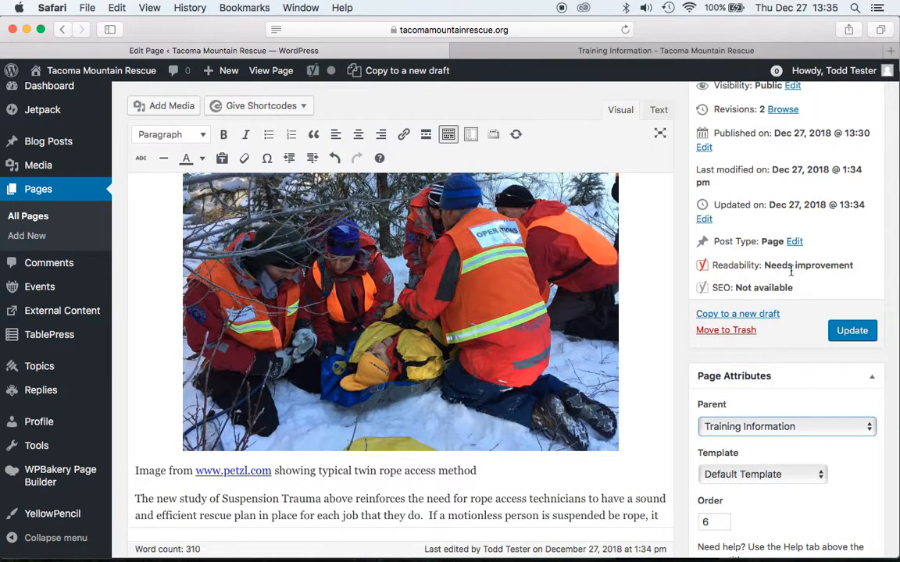
click(848, 330)
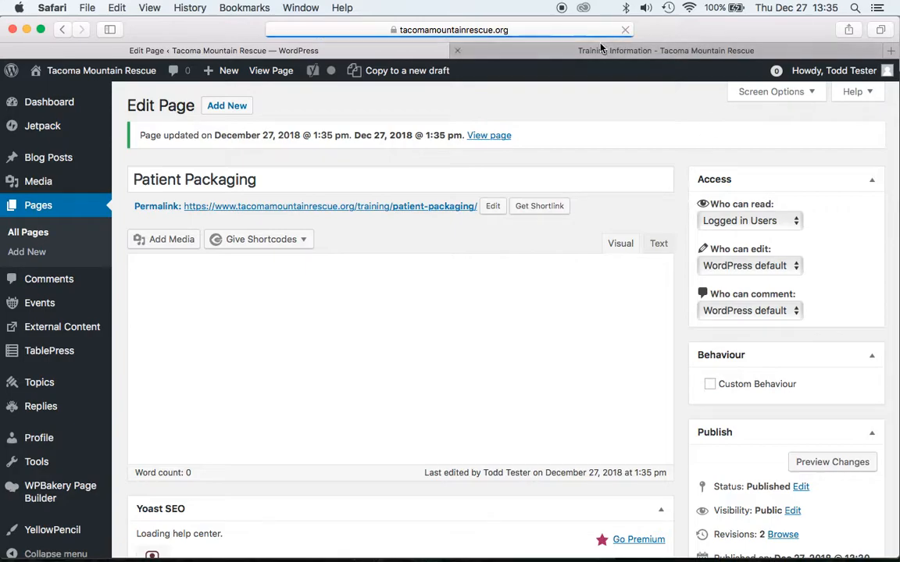
click(537, 45)
click(625, 29)
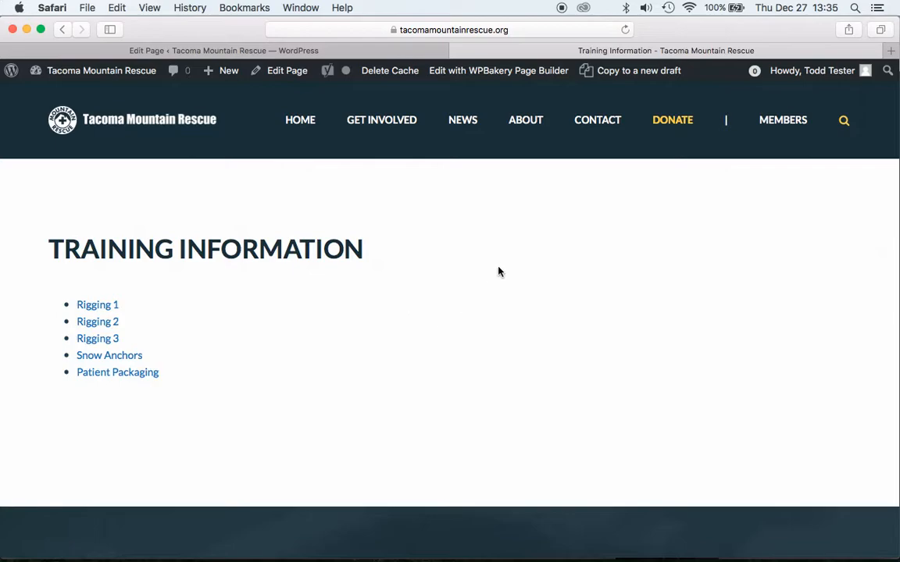
Open Patient Packaging from the Training Information list and look over the published page.
mouse_move(405, 133)
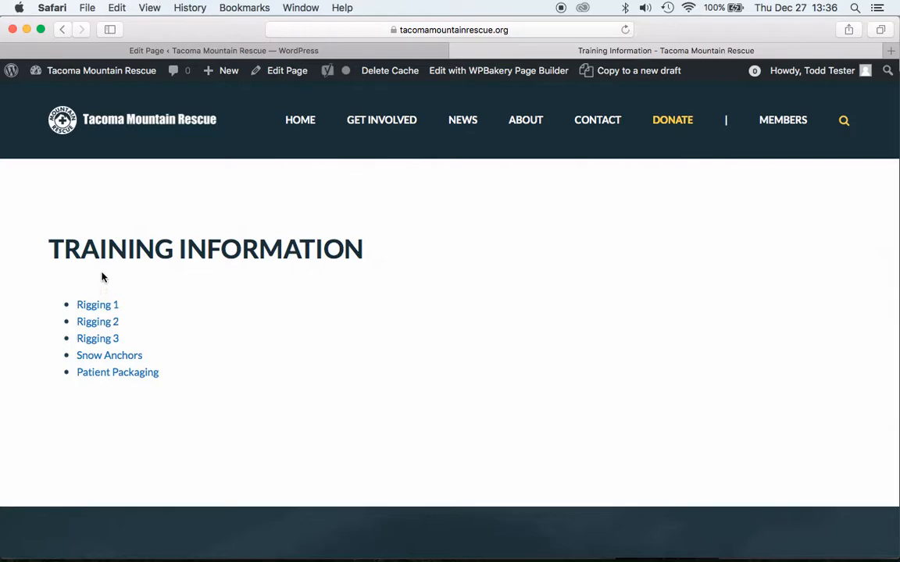
mouse_move(775, 120)
click(111, 373)
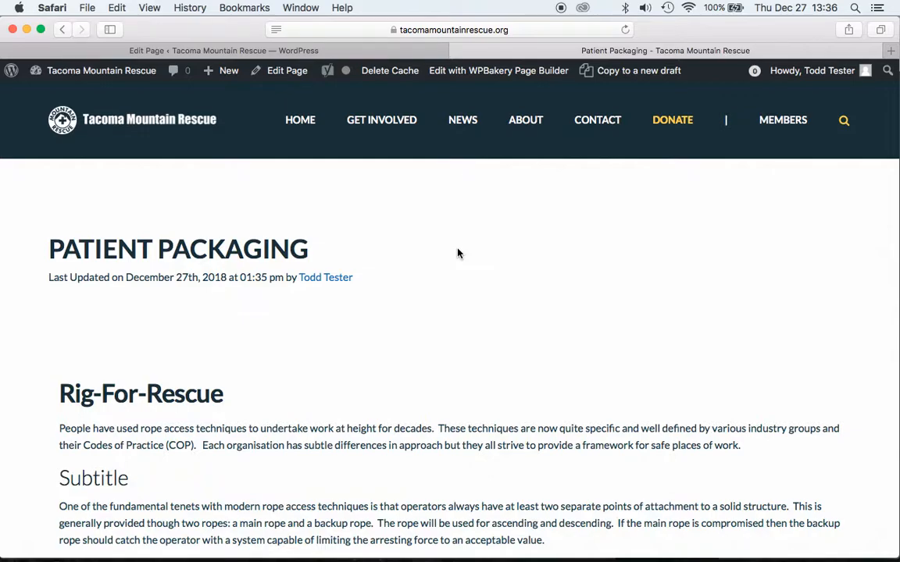
mouse_move(783, 124)
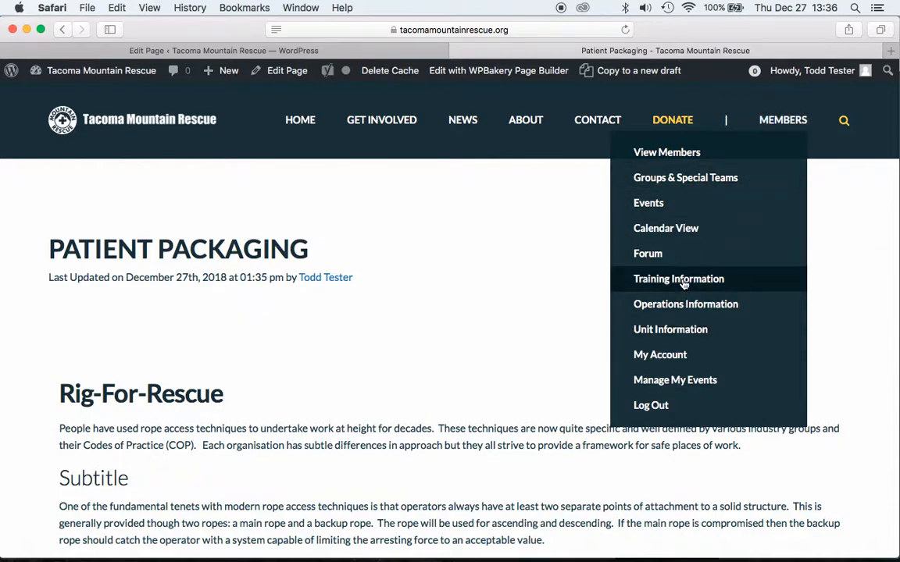
scroll(523, 280, down, 3)
scroll(523, 280, up, 3)
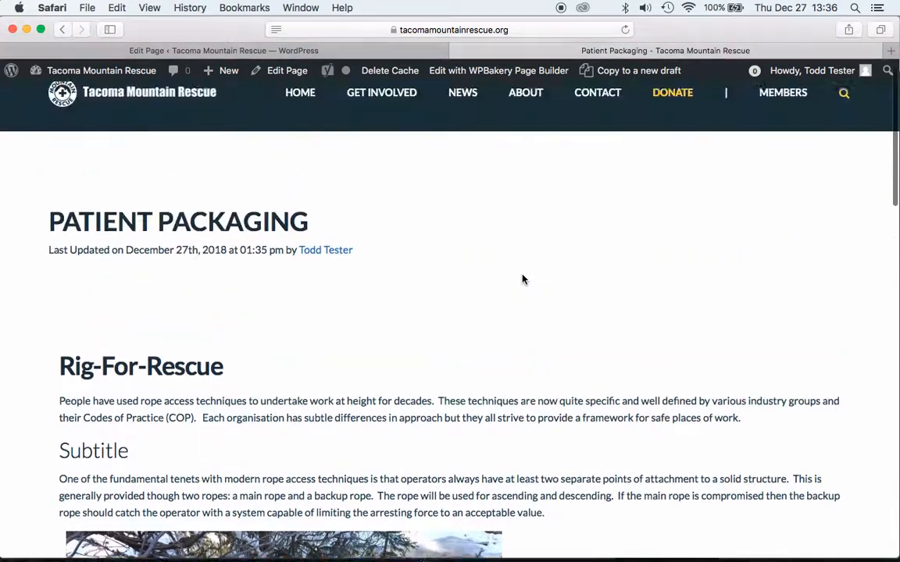